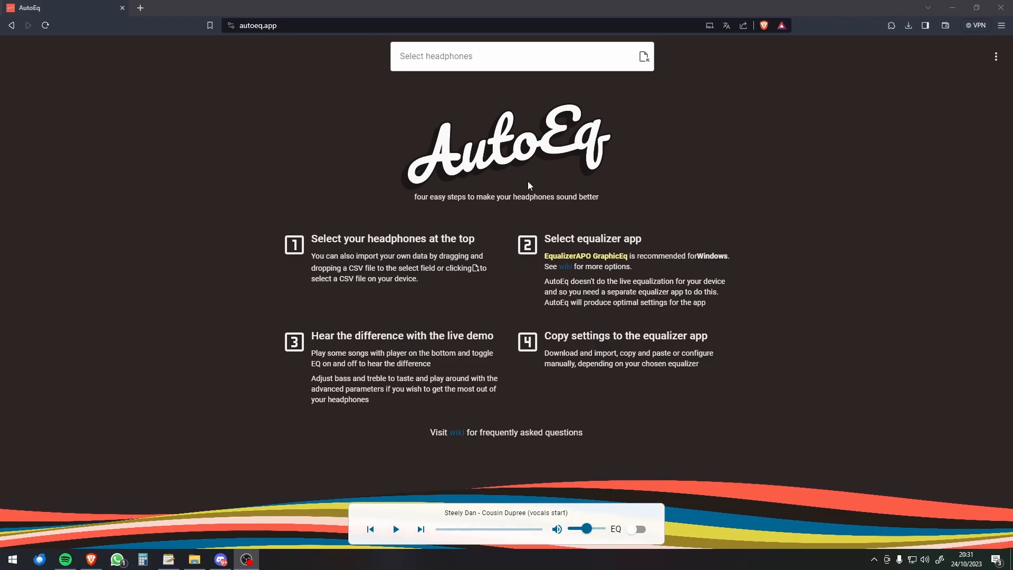
# Step: Browse the headphone list and search it for focal models
pyautogui.click(468, 59)
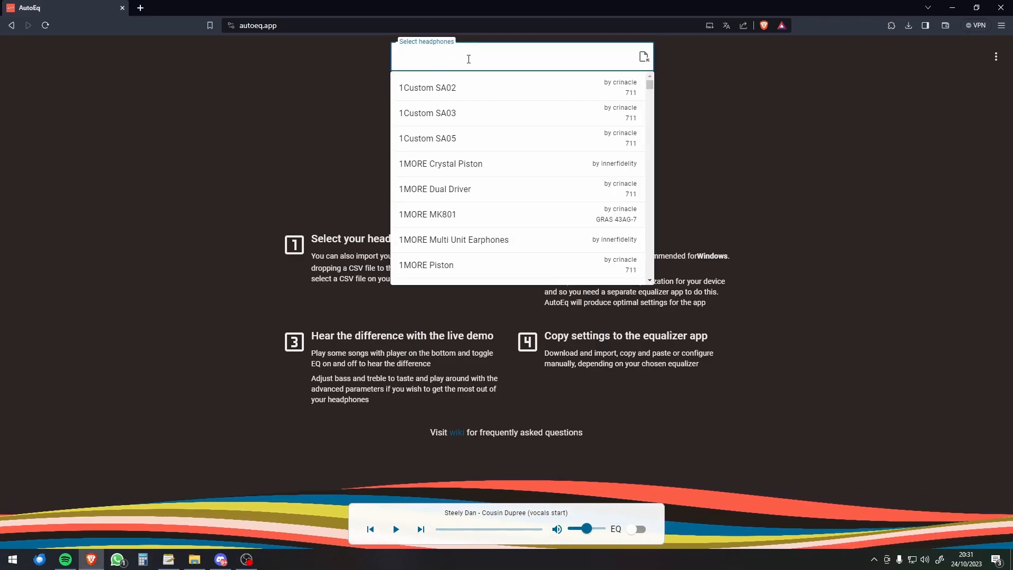
pyautogui.scroll(-15, 482, 107)
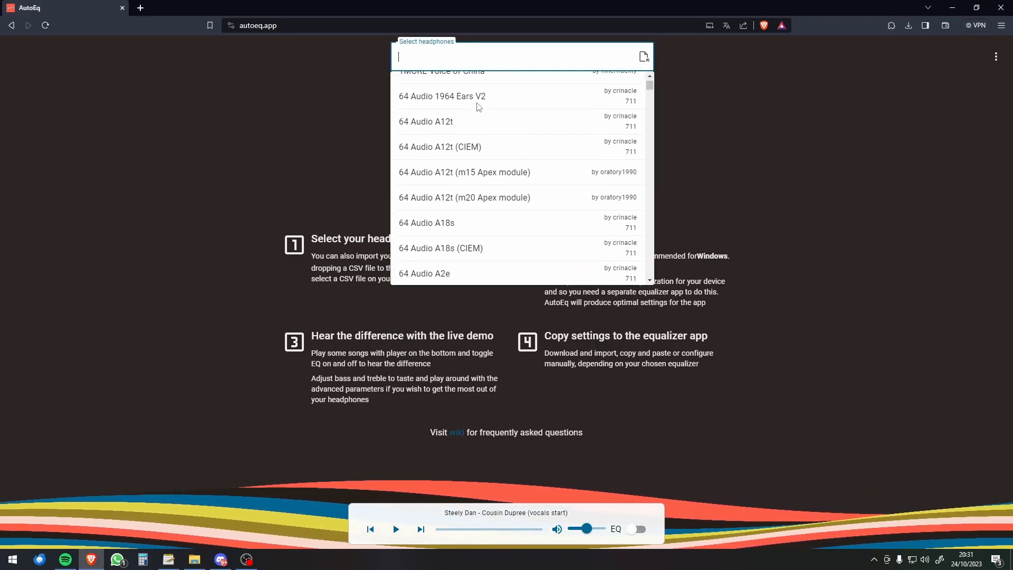
pyautogui.scroll(-5, 481, 107)
pyautogui.click(457, 57)
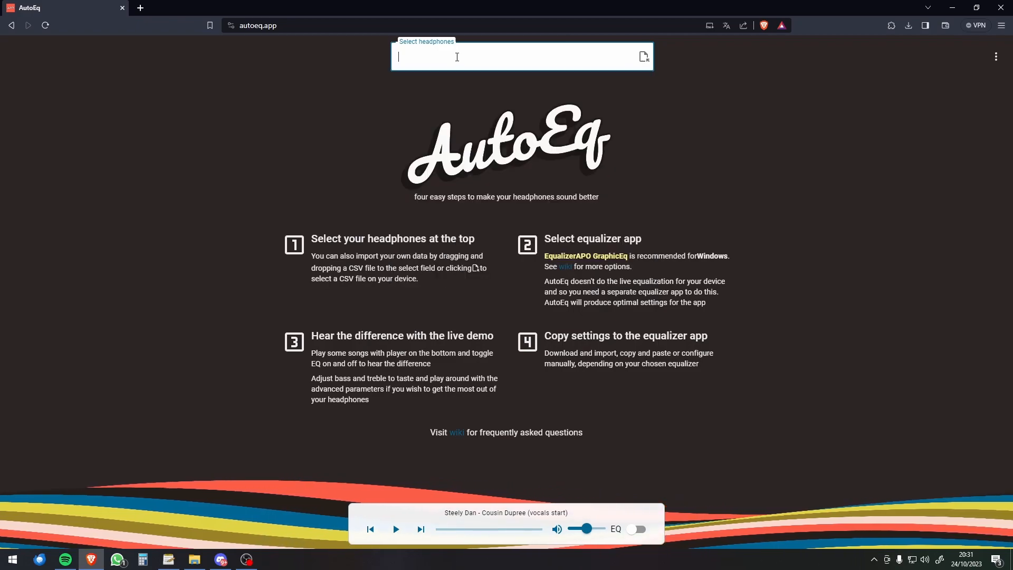
pyautogui.write('focal')
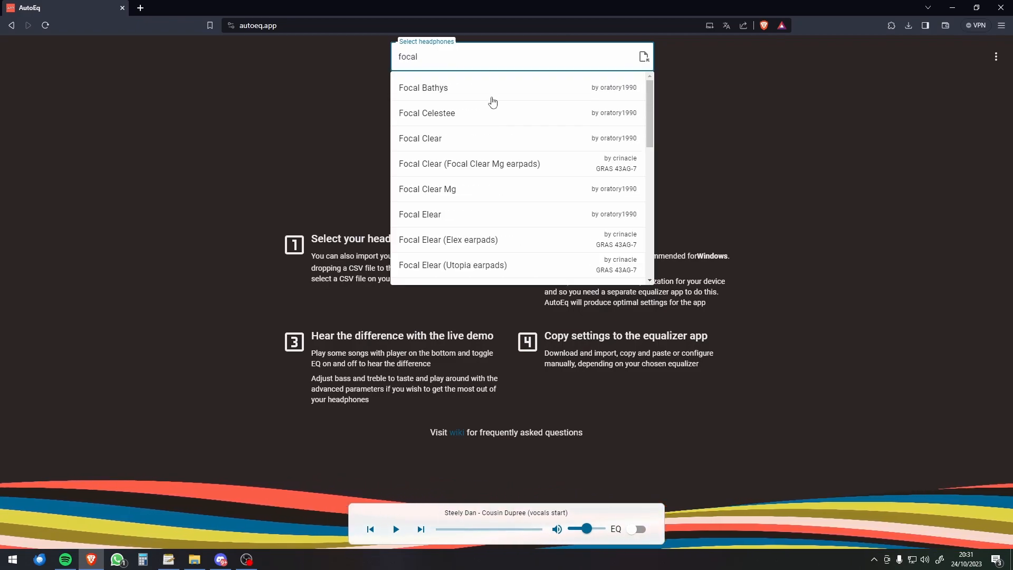
pyautogui.scroll(-8, 493, 97)
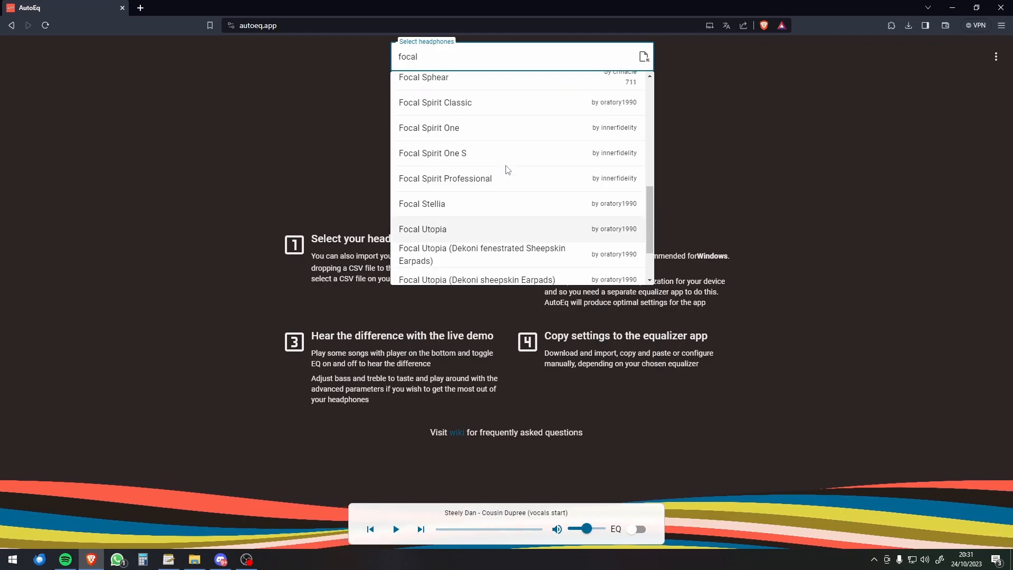
pyautogui.scroll(8, 507, 174)
# Step: Search the headphone list for akg and look through the models
pyautogui.hotkey('ctrl', 'a')
pyautogui.write('akg')
pyautogui.scroll(-3, 506, 132)
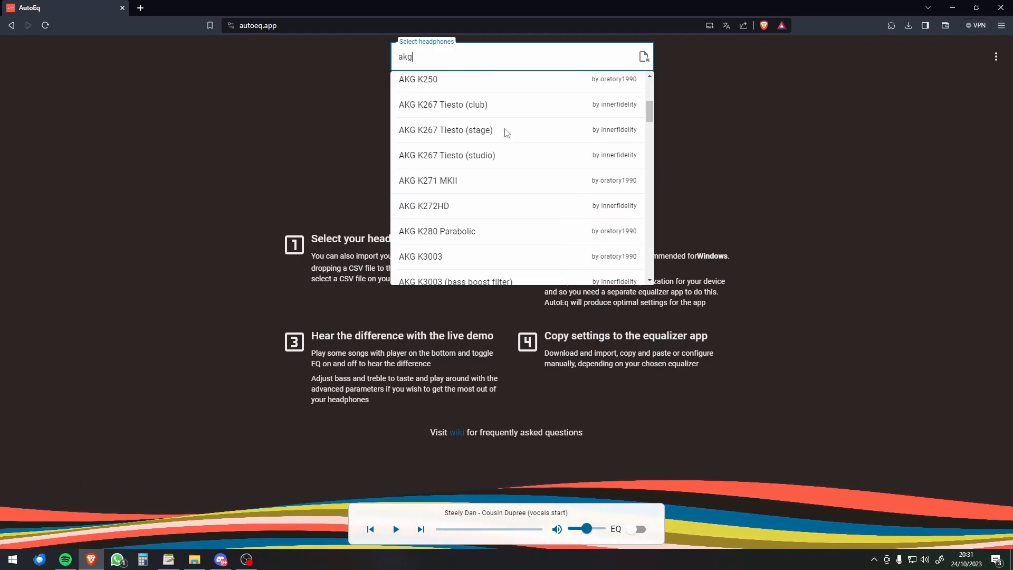
pyautogui.scroll(3, 505, 136)
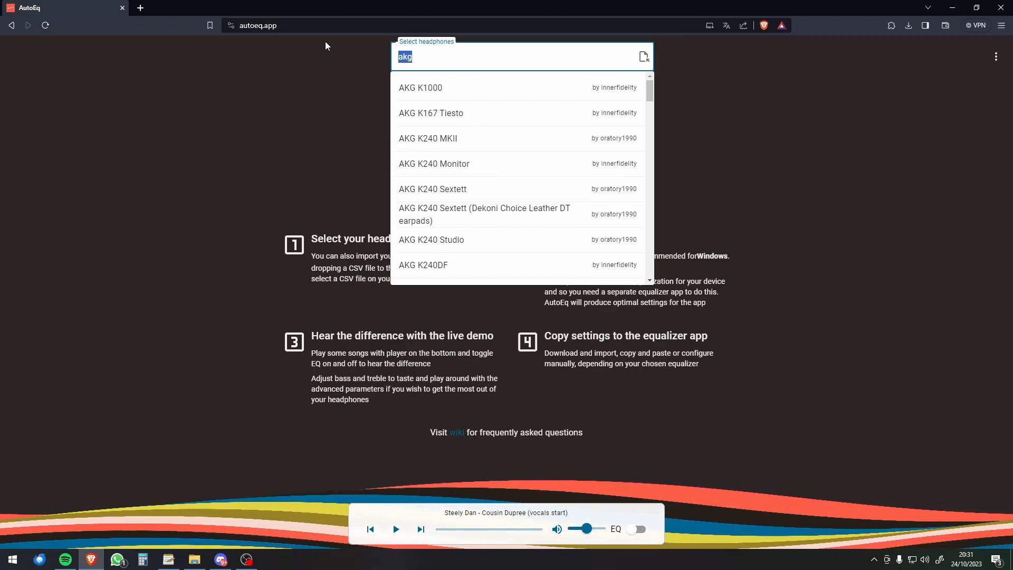
# Step: Search the headphone list for sennh and browse the Sennheiser models
pyautogui.write('sennh')
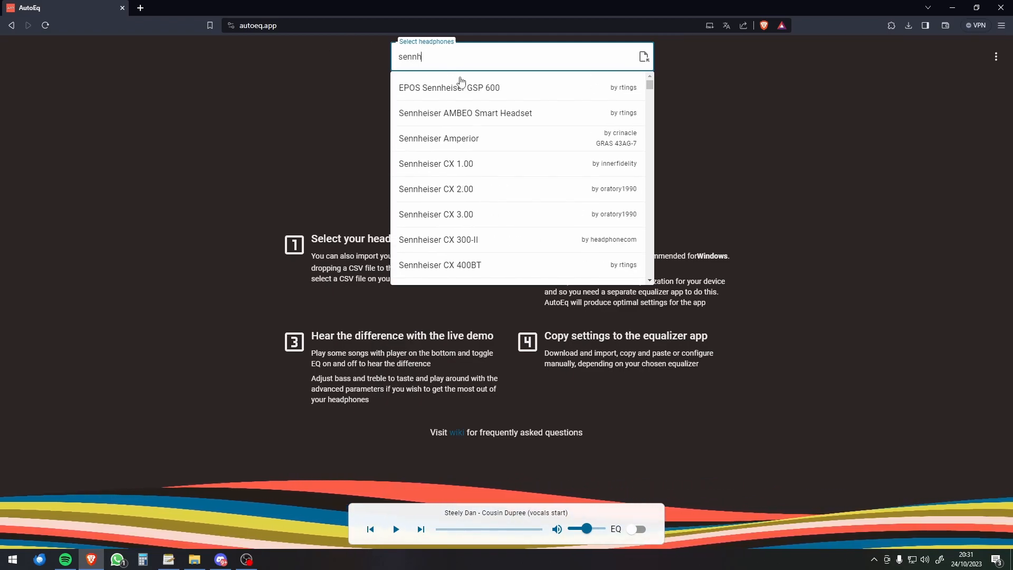
pyautogui.scroll(-20, 501, 158)
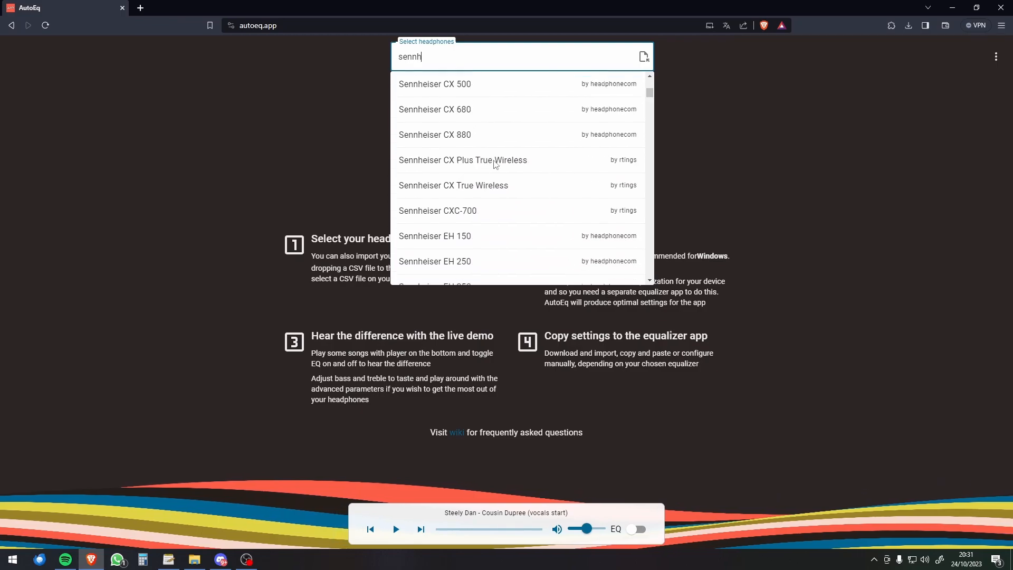
pyautogui.scroll(-8, 510, 158)
pyautogui.rightClick(506, 153)
pyautogui.click(506, 152)
pyautogui.scroll(-6, 506, 151)
# Step: Replace the headphone search text with sennheiser hd 559
pyautogui.doubleClick(460, 59)
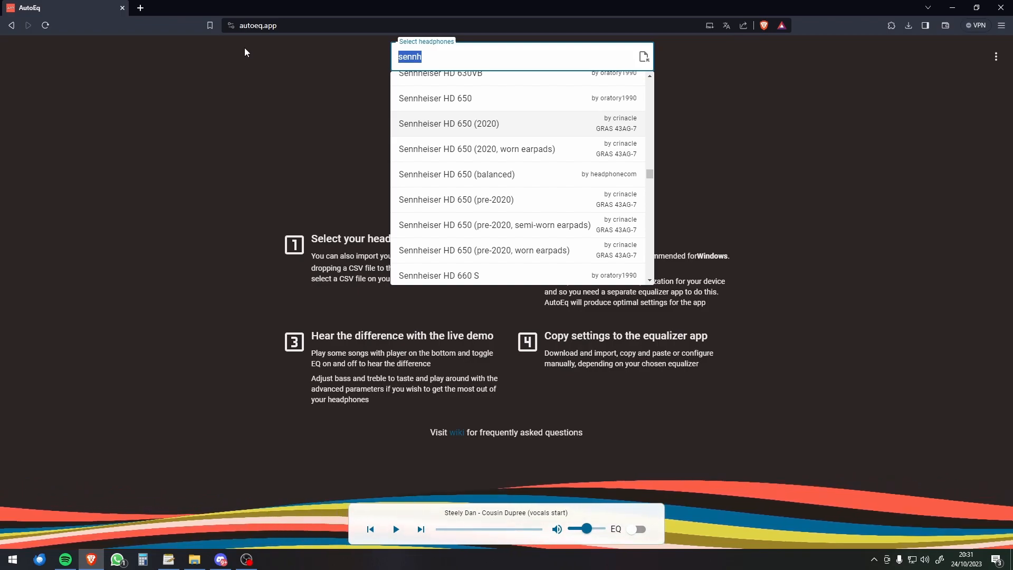
pyautogui.write('sennheise')
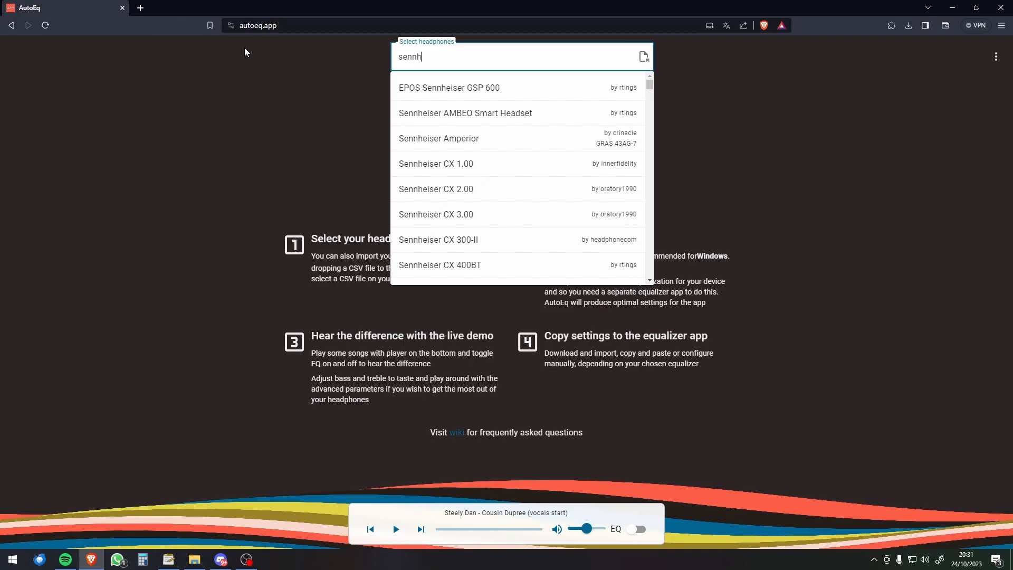
pyautogui.write('r hd 559')
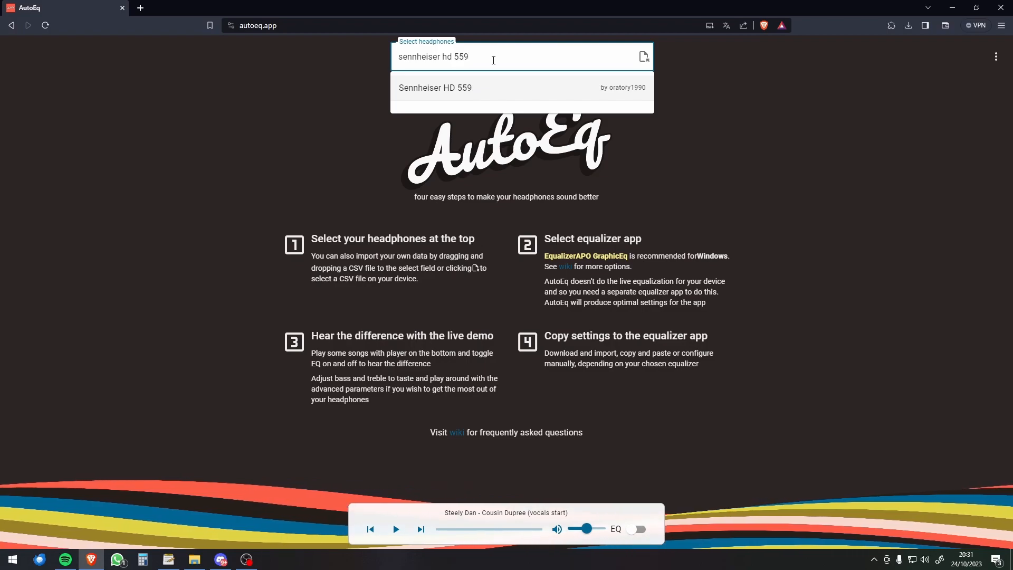
# Step: Change the searched model number to 205 and select the Sennheiser HD 205 II headphones
pyautogui.press('BackSpace')
pyautogui.press('BackSpace')
pyautogui.press('BackSpace')
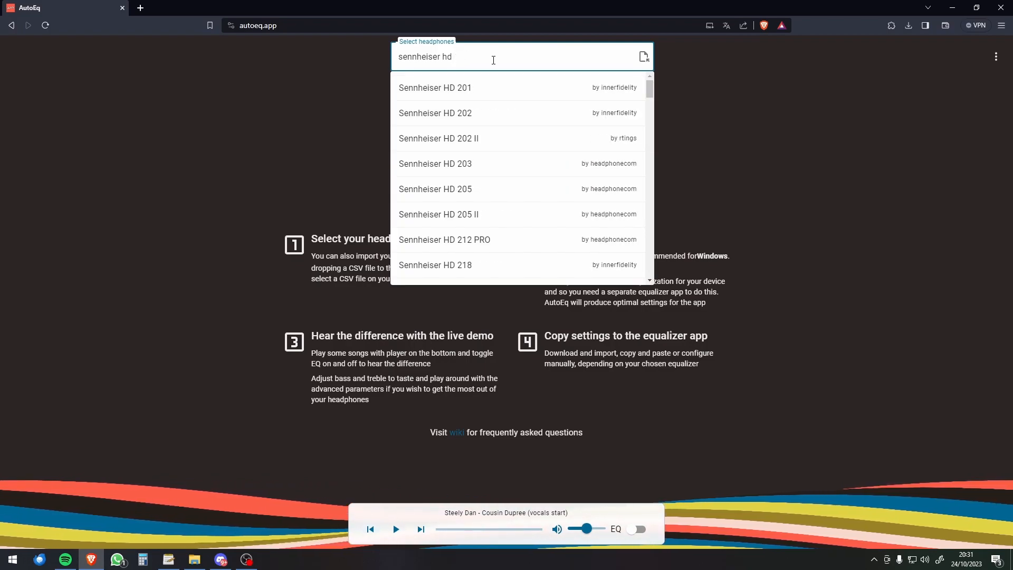
pyautogui.write('205')
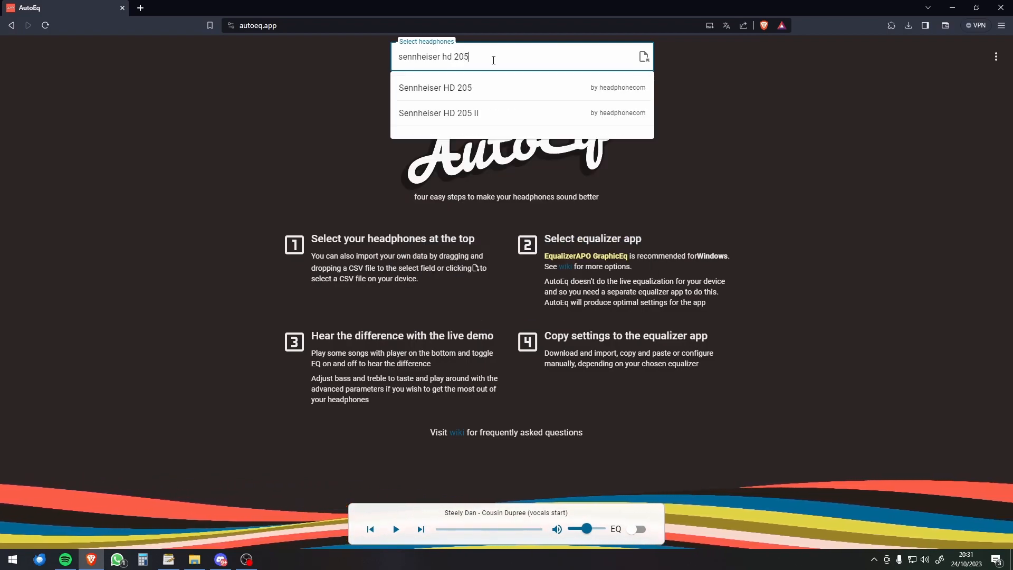
pyautogui.click(462, 114)
# Step: Hide and show the advanced profile settings again, and view the available target curves
pyautogui.scroll(-3, 180, 471)
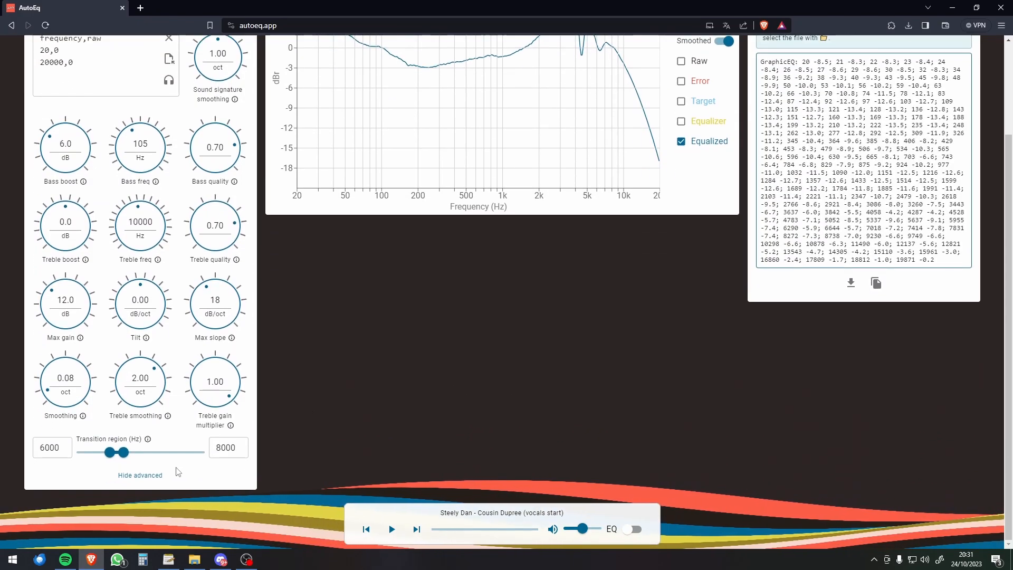
pyautogui.click(140, 475)
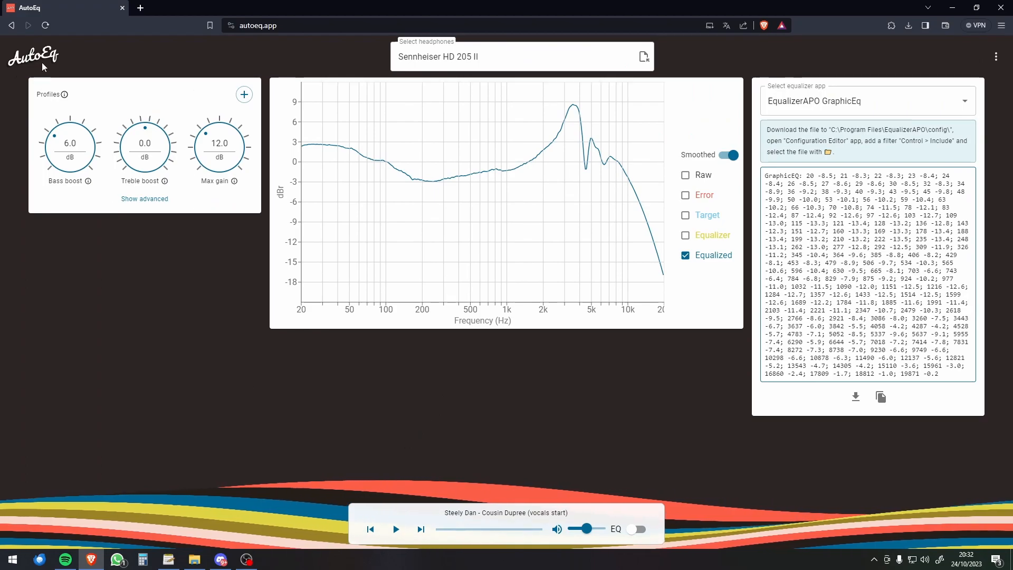
pyautogui.click(146, 199)
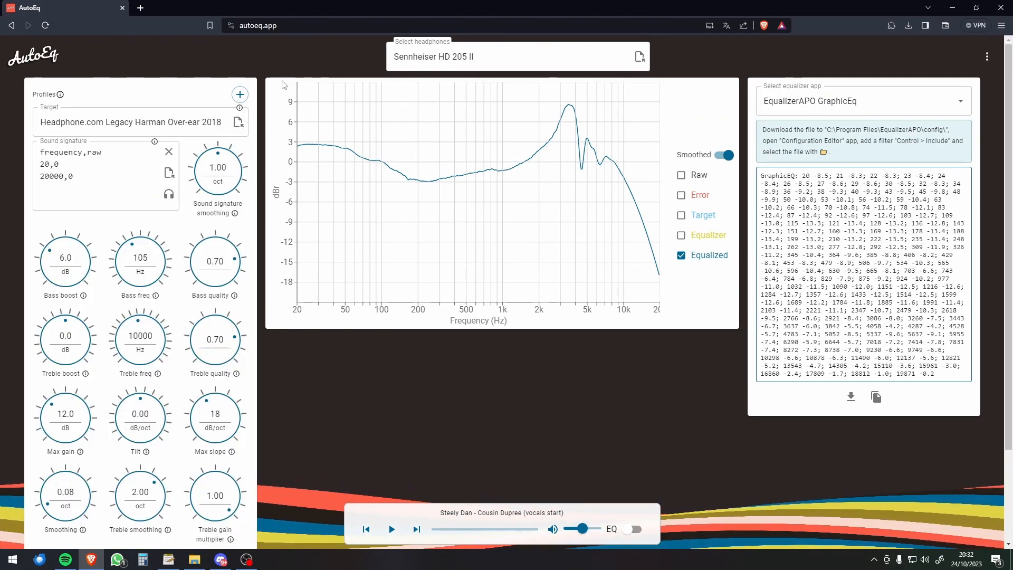
pyautogui.click(139, 121)
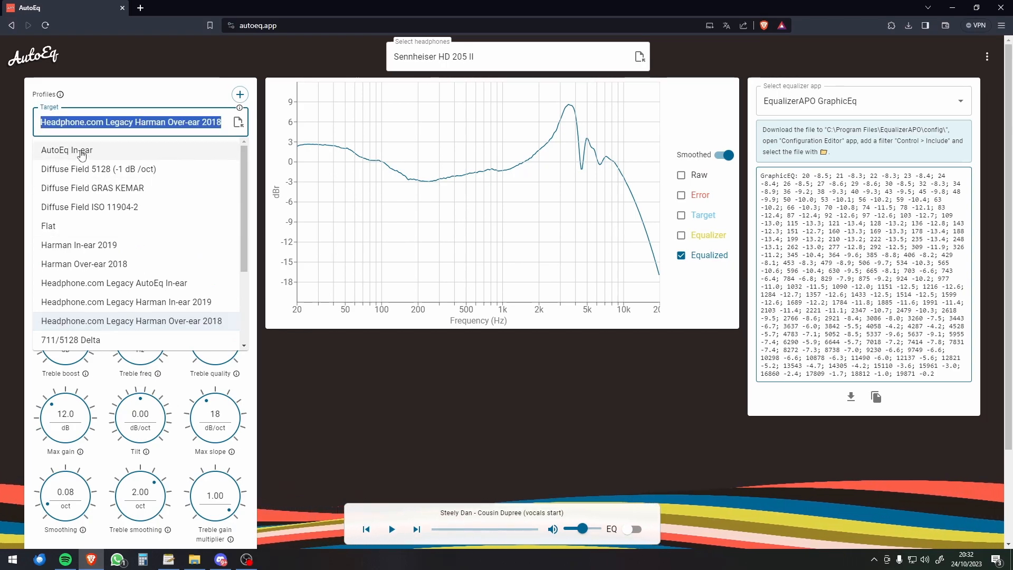
# Step: Show the Raw, Error, Target and Equalizer curves in the frequency graph, and open the equalizer app choices
pyautogui.click(681, 175)
pyautogui.click(681, 175)
pyautogui.click(681, 196)
pyautogui.click(681, 215)
pyautogui.click(681, 236)
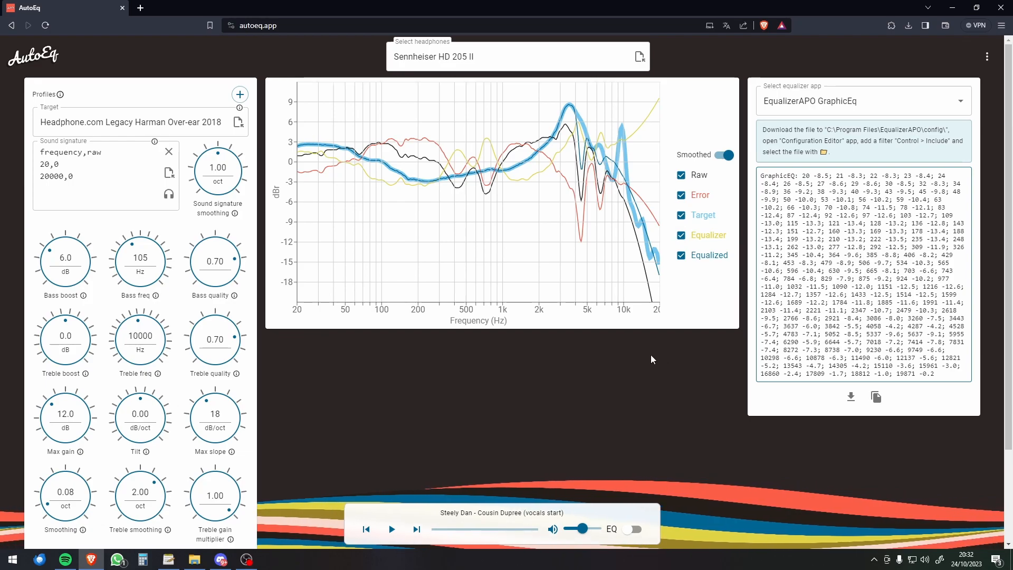
pyautogui.click(858, 111)
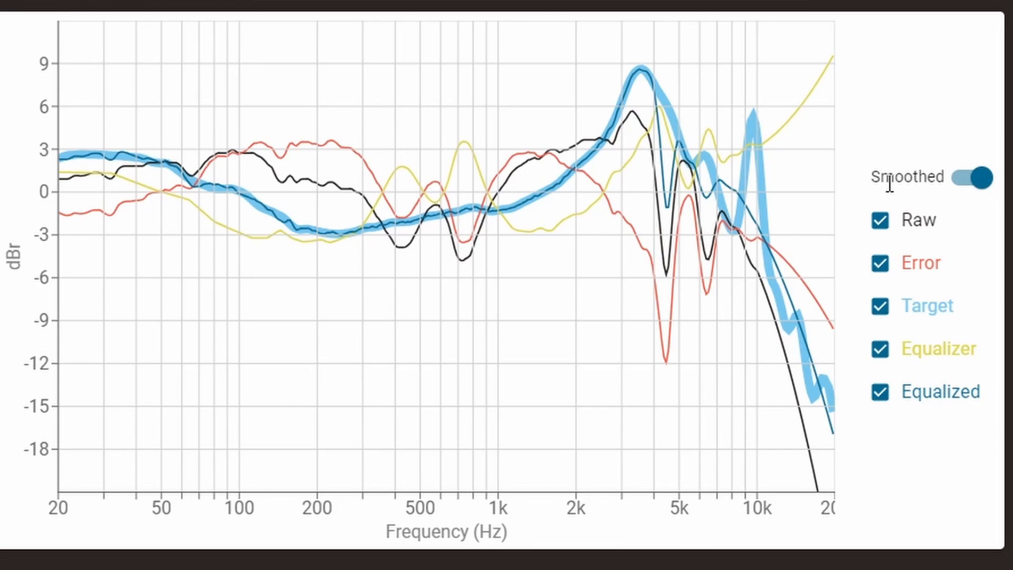
# Step: Hide the Raw, Error, Target, Equalizer and Equalized curves so the frequency graph is empty
pyautogui.click(880, 220)
pyautogui.click(880, 263)
pyautogui.click(880, 306)
pyautogui.click(880, 349)
pyautogui.click(880, 393)
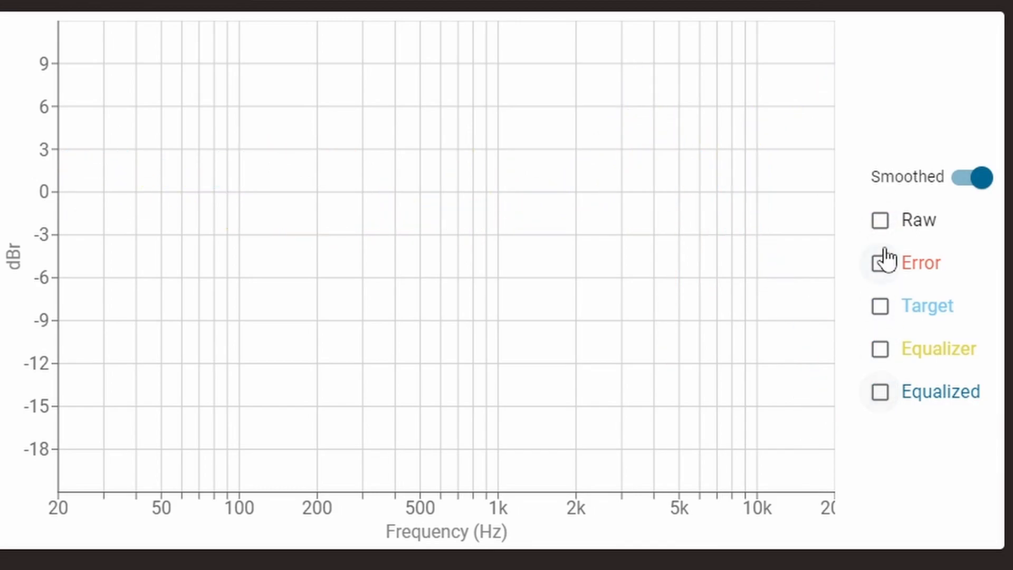
# Step: Show the Raw curve, compare it with the Error curve, and replace Error with the Target curve
pyautogui.click(880, 222)
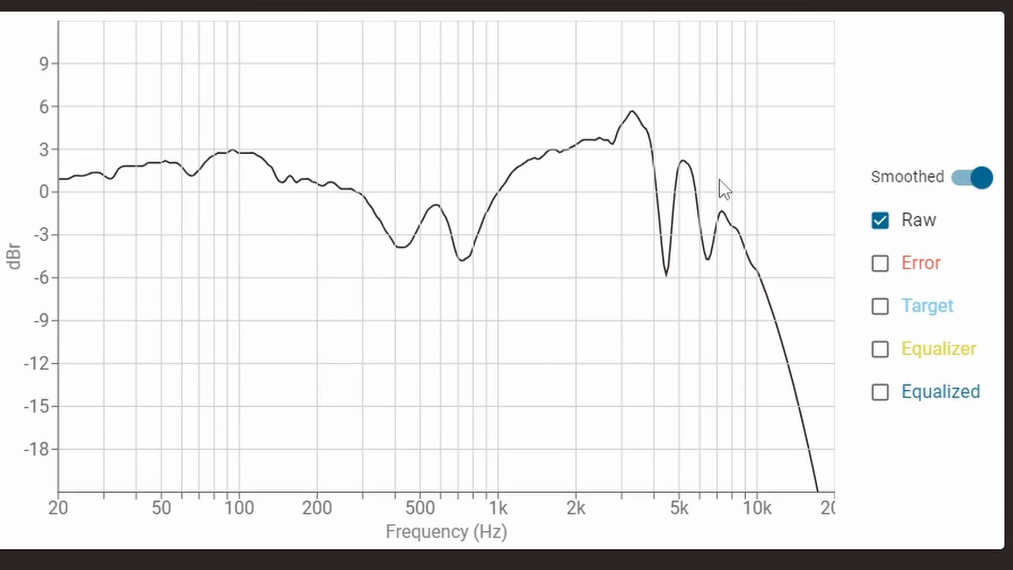
pyautogui.click(880, 266)
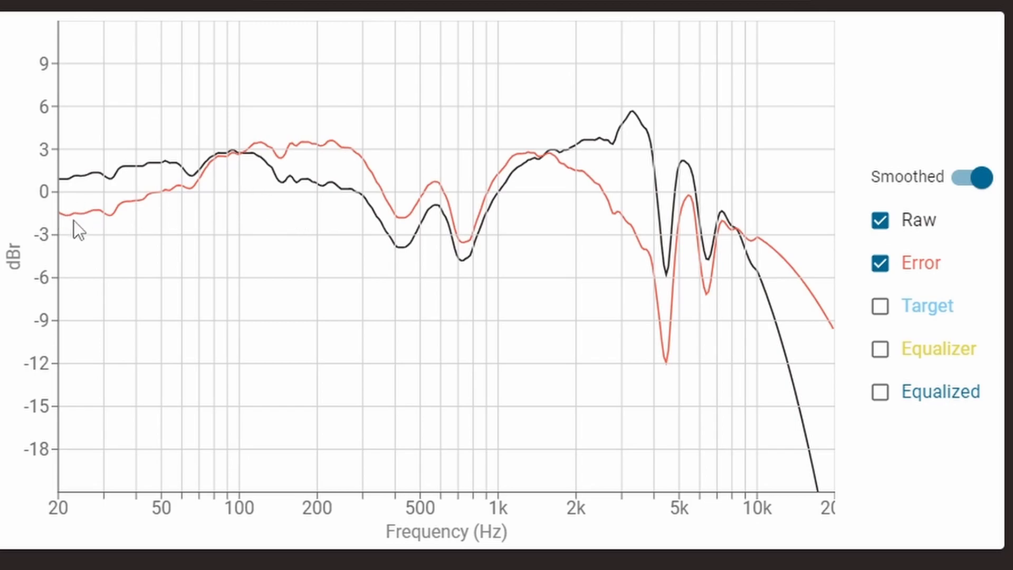
pyautogui.click(879, 264)
pyautogui.click(880, 315)
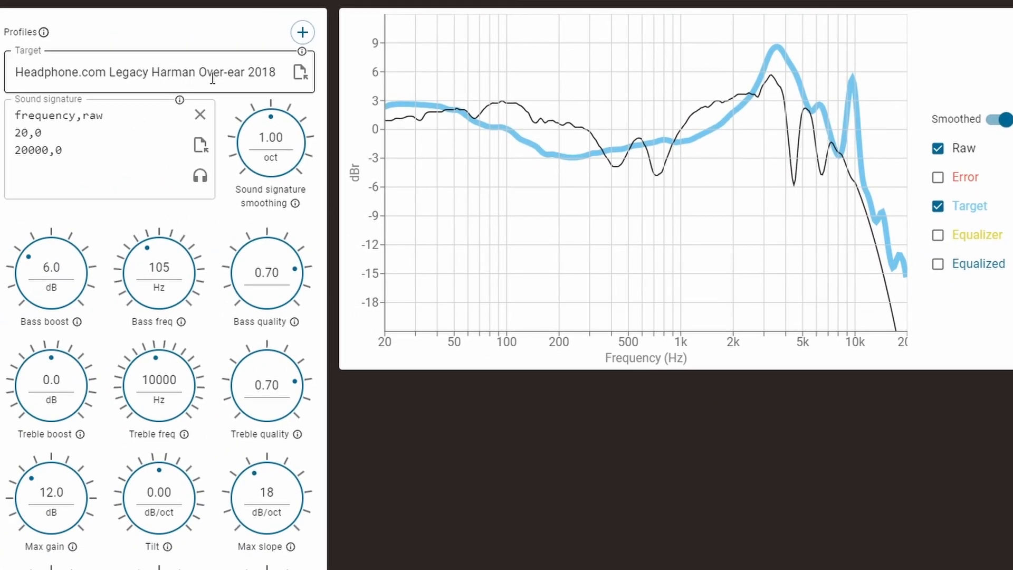
# Step: Compare target curves by switching from Harman Over-ear 2018 to Flat and back to Harman Over-ear 2018
pyautogui.click(212, 78)
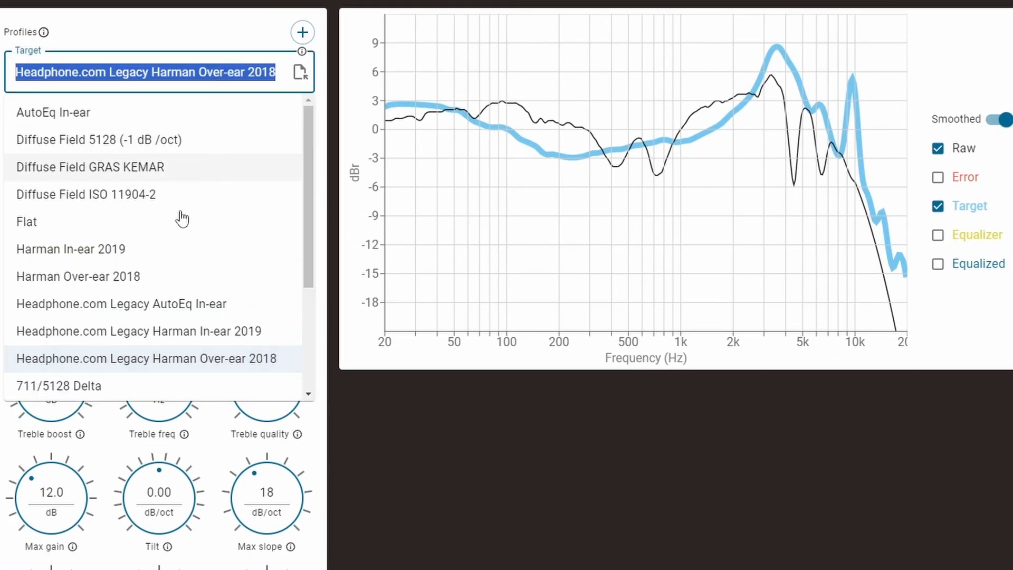
pyautogui.click(90, 279)
pyautogui.click(79, 72)
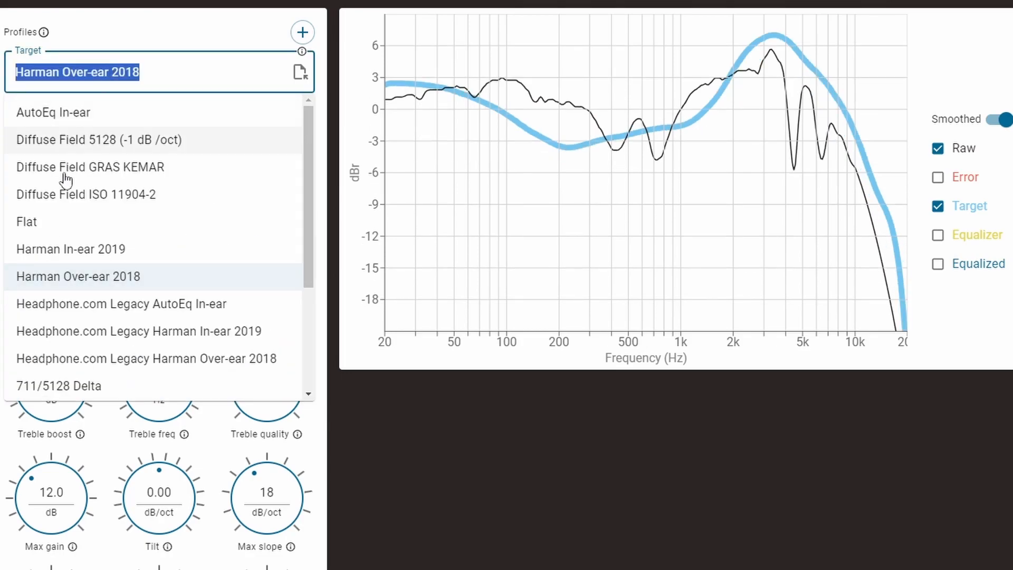
pyautogui.click(42, 221)
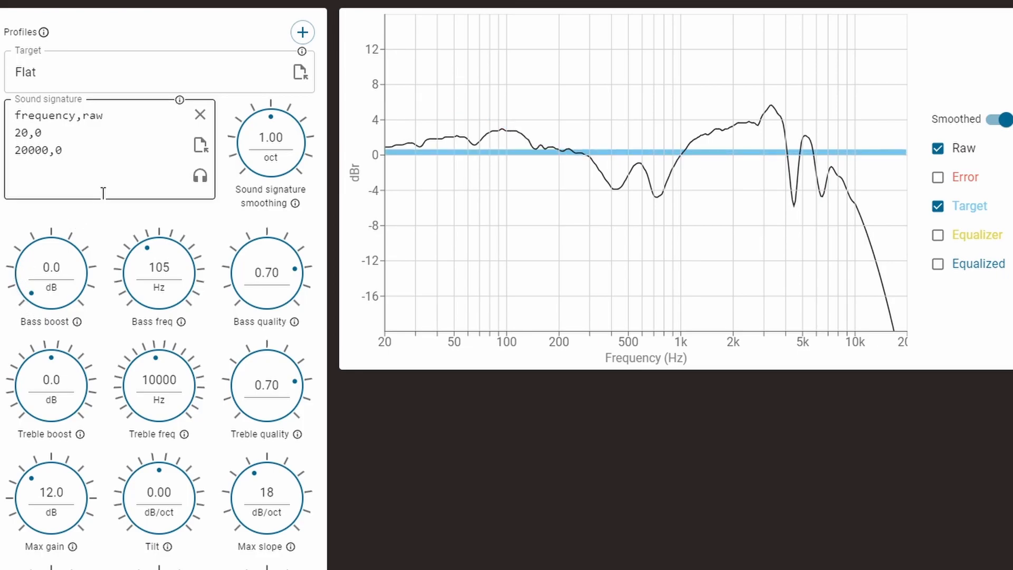
pyautogui.click(101, 71)
pyautogui.click(108, 277)
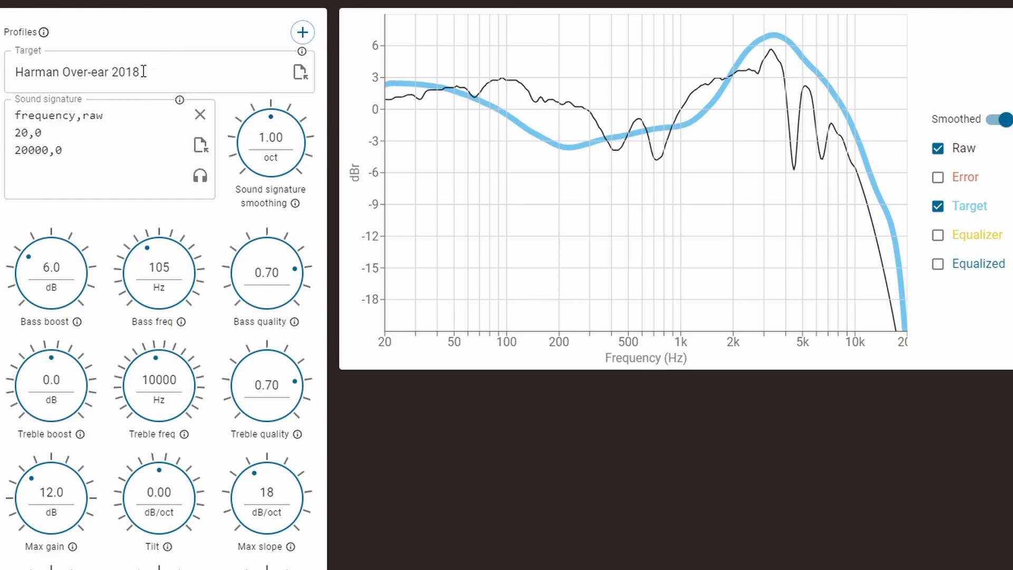
# Step: Try the Harman In-ear 2019 target and set the target back to Flat
pyautogui.click(180, 77)
pyautogui.click(118, 250)
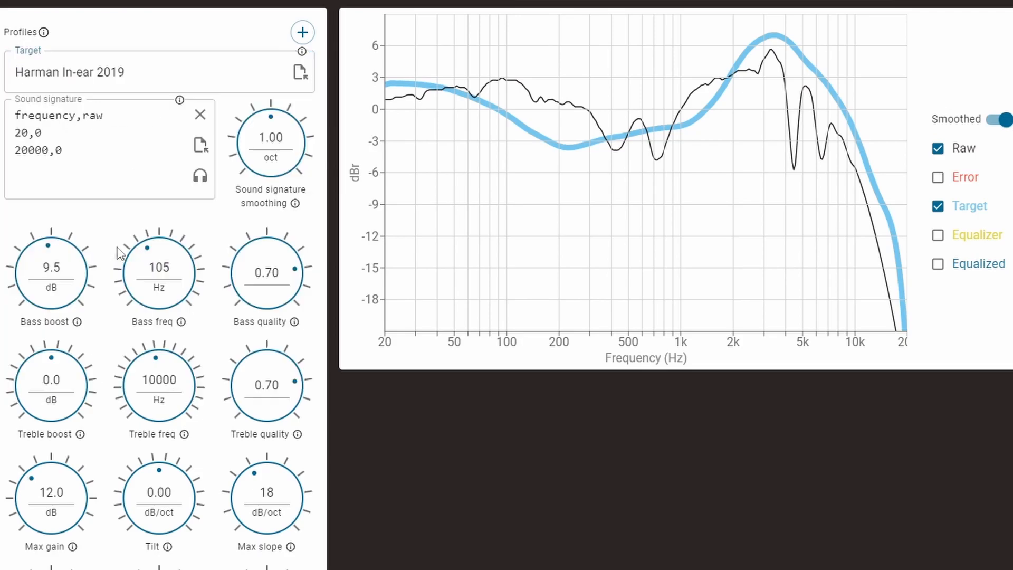
pyautogui.click(154, 77)
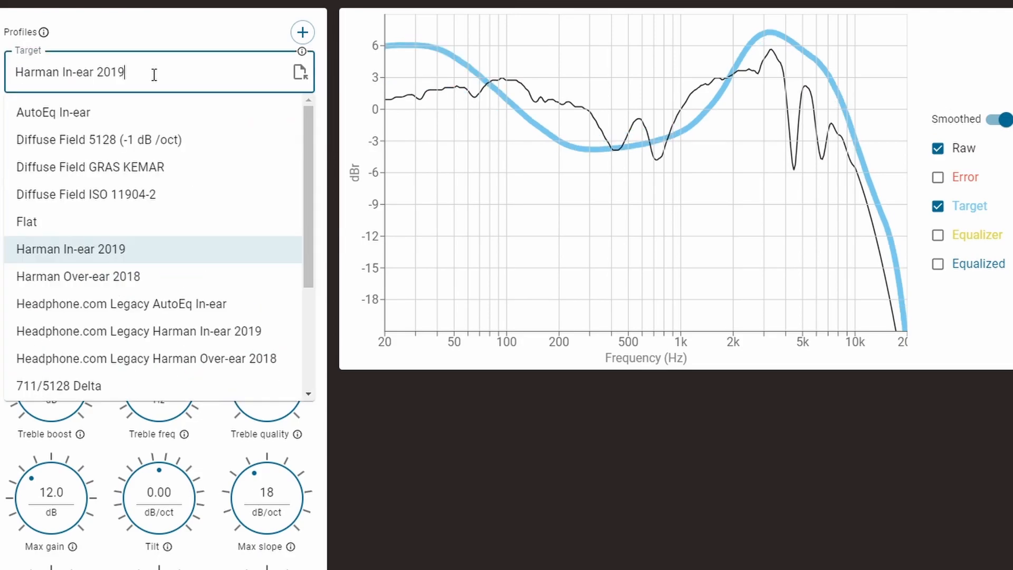
pyautogui.click(52, 235)
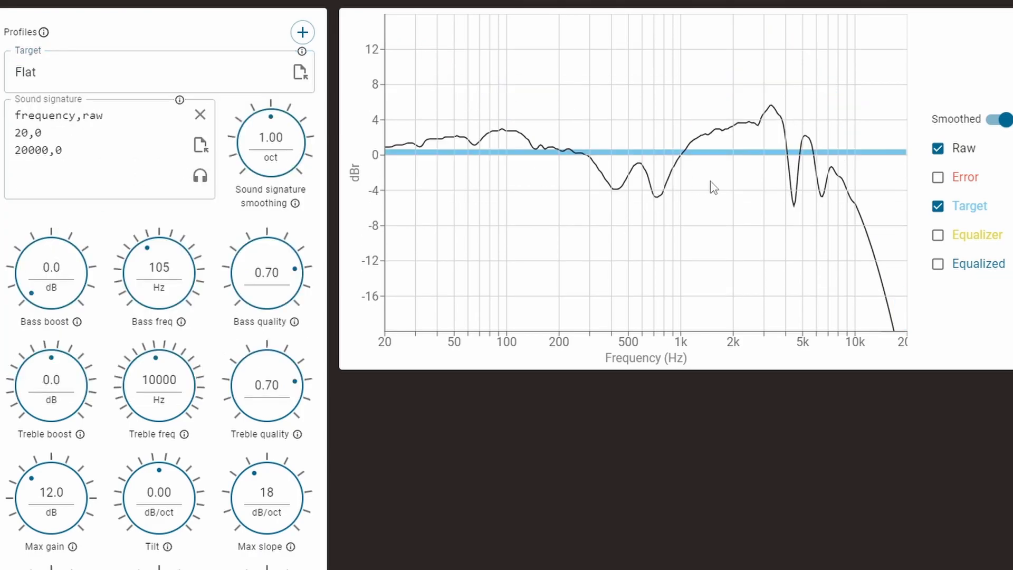
# Step: Show the Equalized curve in the graph and hide the Target and Raw curves
pyautogui.click(937, 263)
pyautogui.click(938, 206)
pyautogui.click(937, 148)
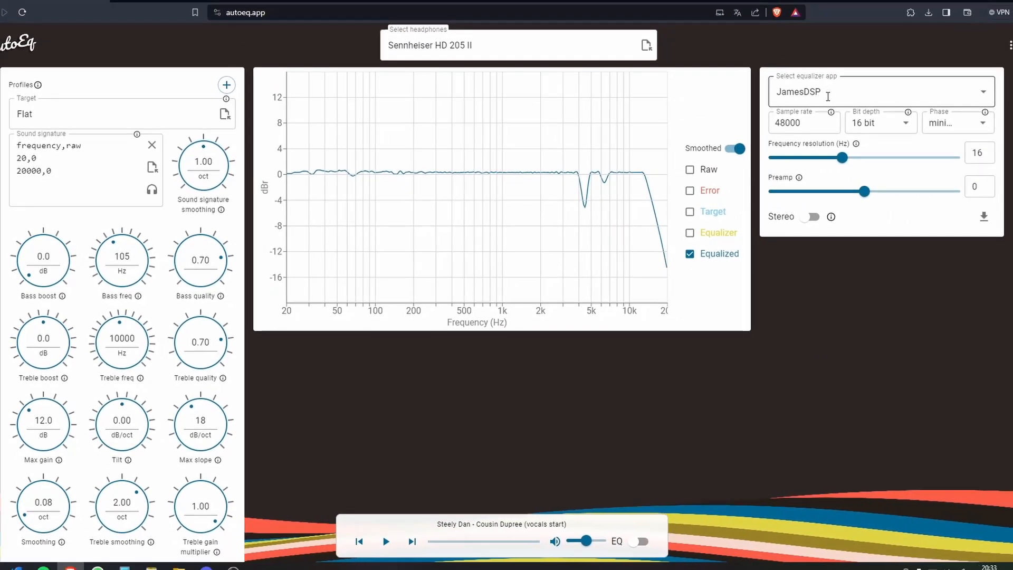
# Step: Choose JamesDSP as the equalizer app, and toggle the Raw curve on and off for comparison
pyautogui.click(828, 97)
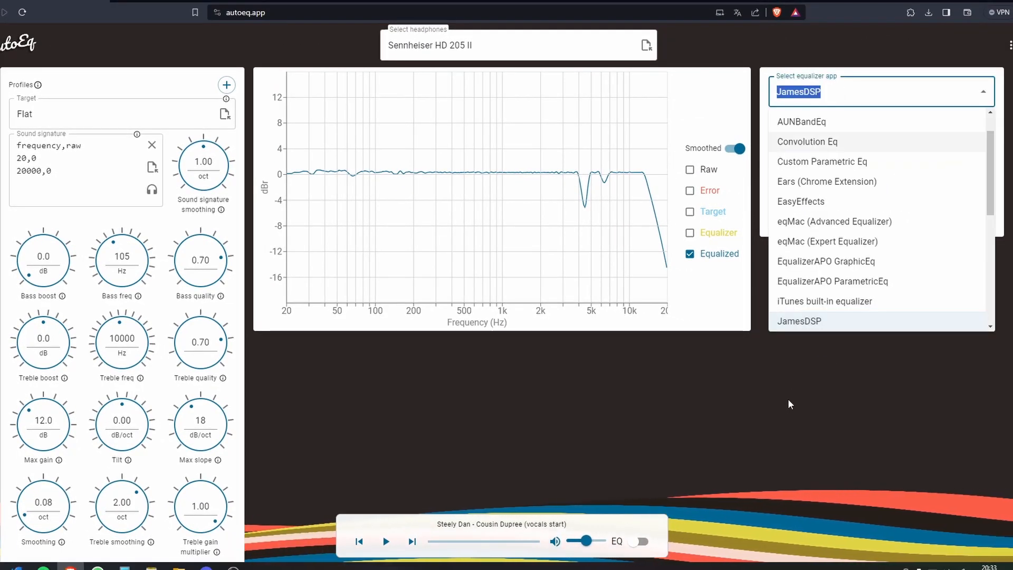
pyautogui.click(818, 330)
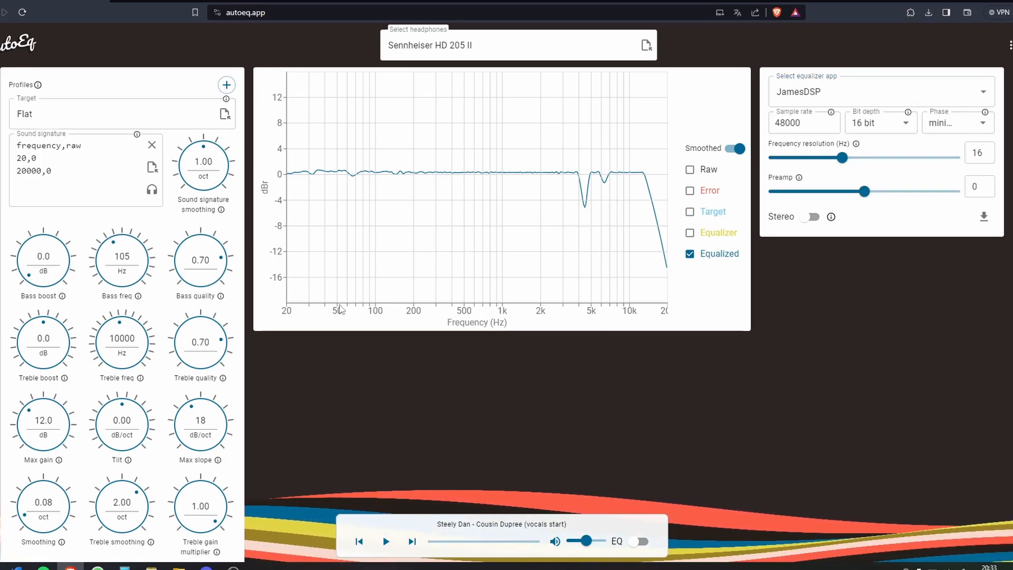
pyautogui.click(689, 169)
pyautogui.press('space')
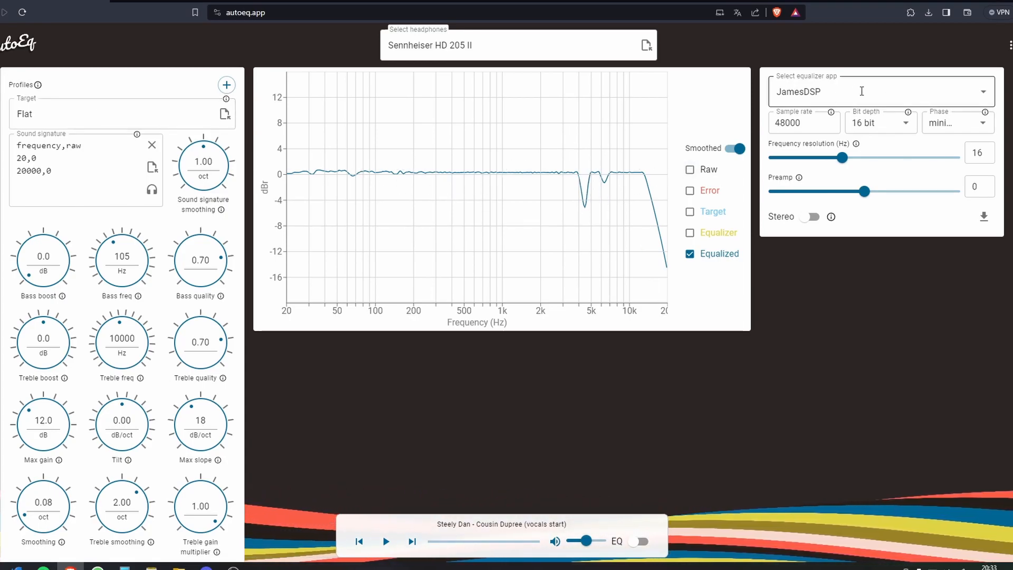
# Step: Try Convolution Eq and Custom Parametric Eq as the equalizer app
pyautogui.click(862, 91)
pyautogui.click(892, 140)
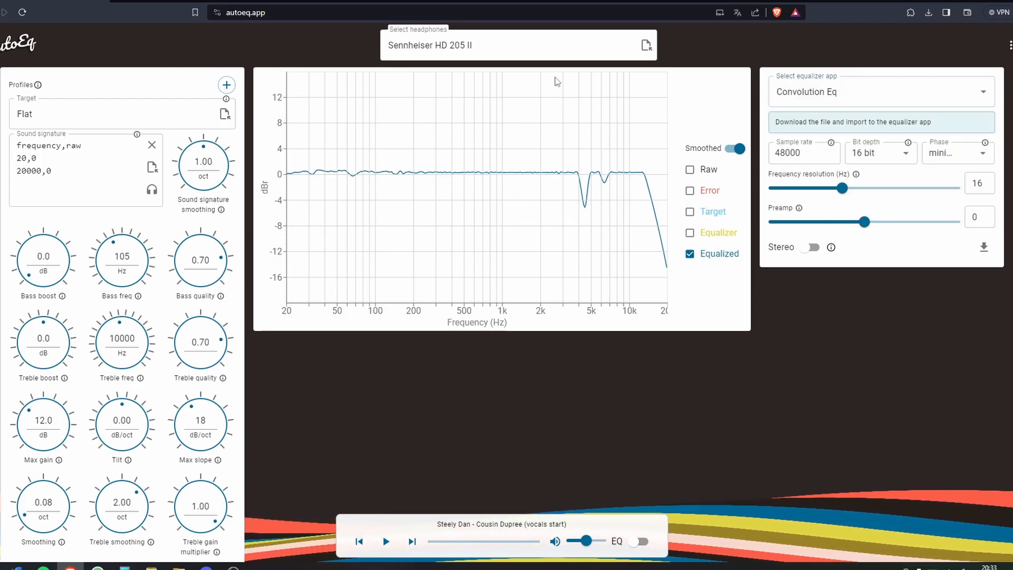
pyautogui.click(865, 94)
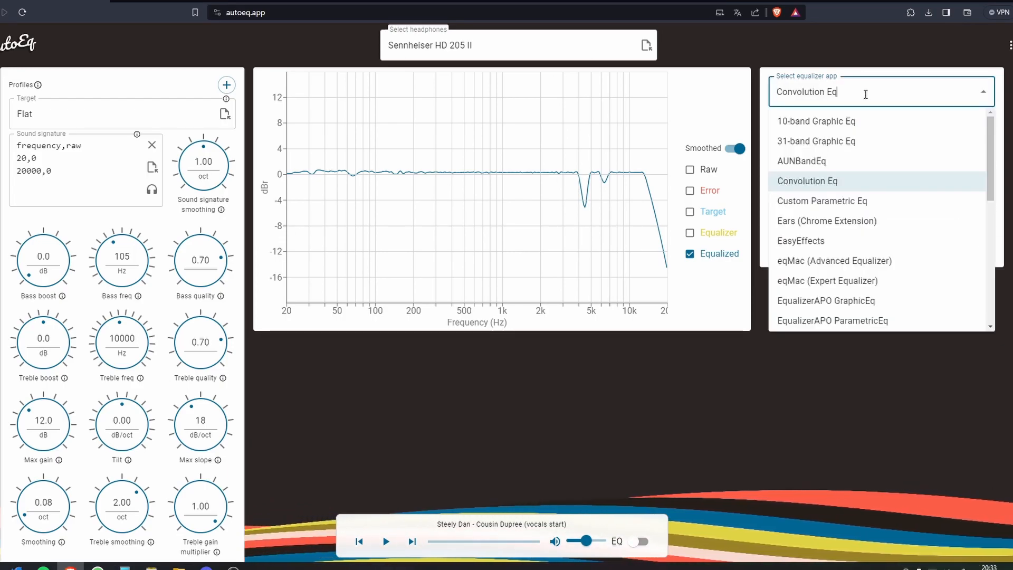
pyautogui.click(770, 202)
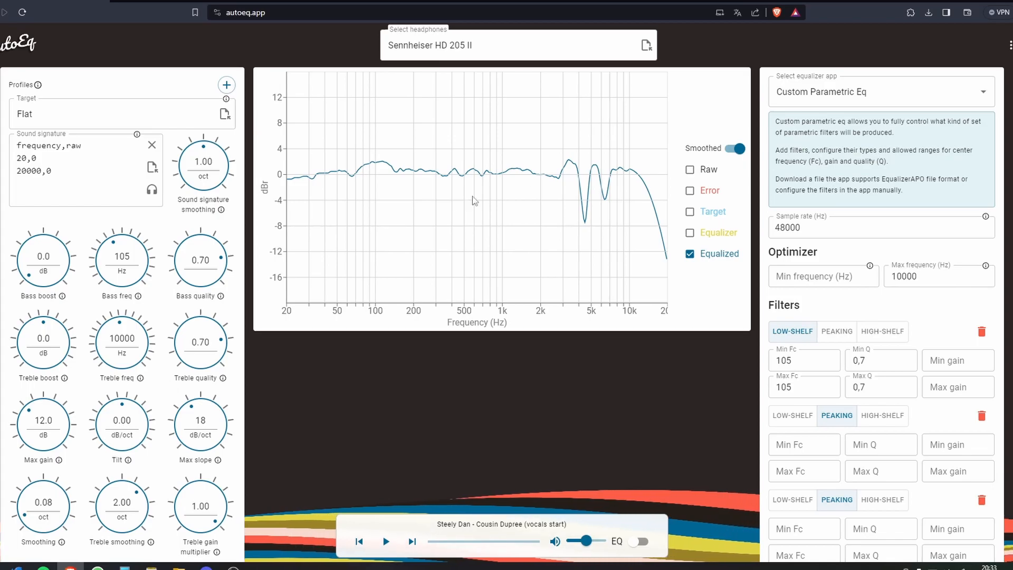
# Step: Set the equalizer app to EqualizerAPO ParametricEq
pyautogui.click(910, 97)
pyautogui.click(537, 388)
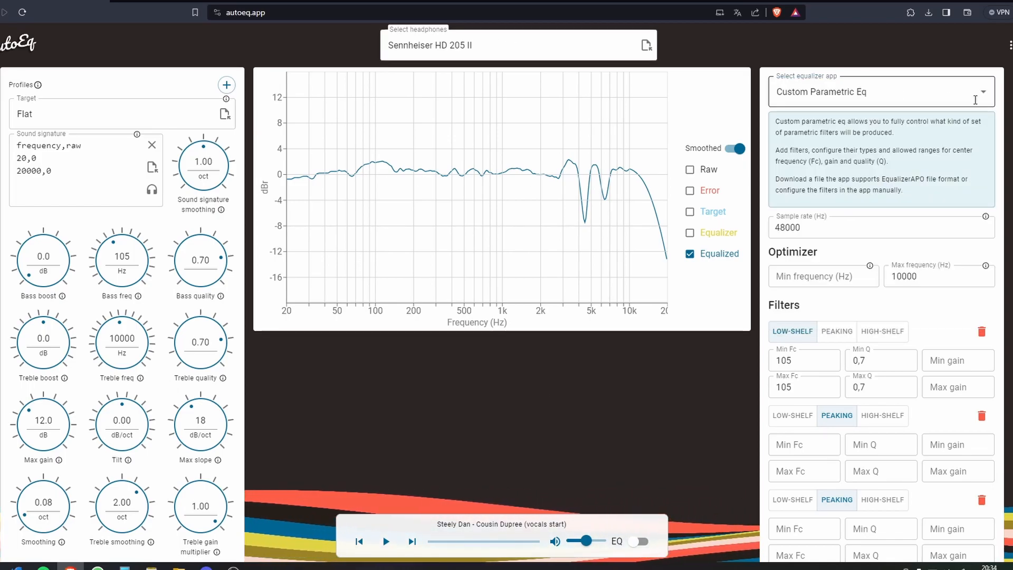
pyautogui.click(976, 100)
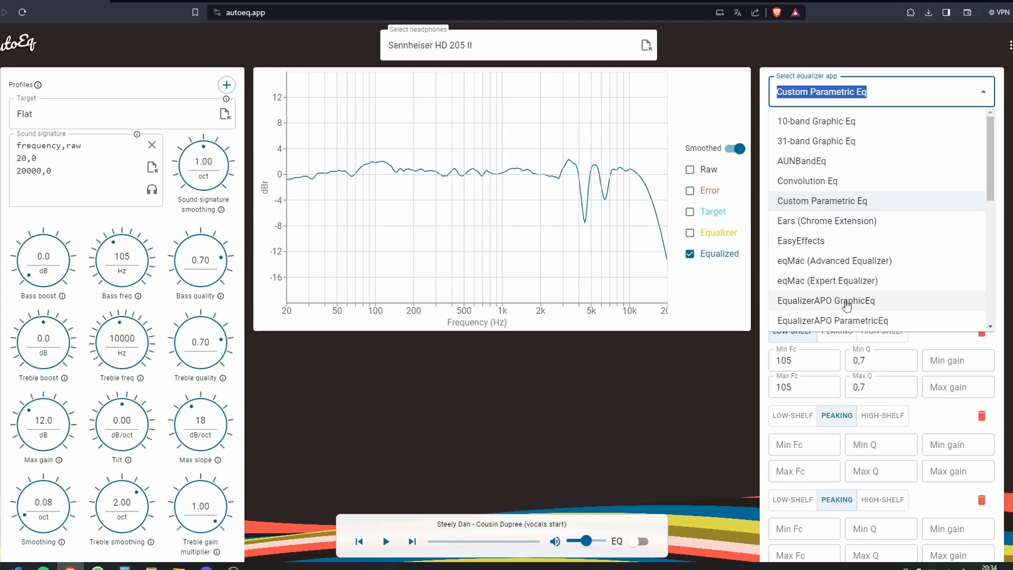
pyautogui.click(827, 322)
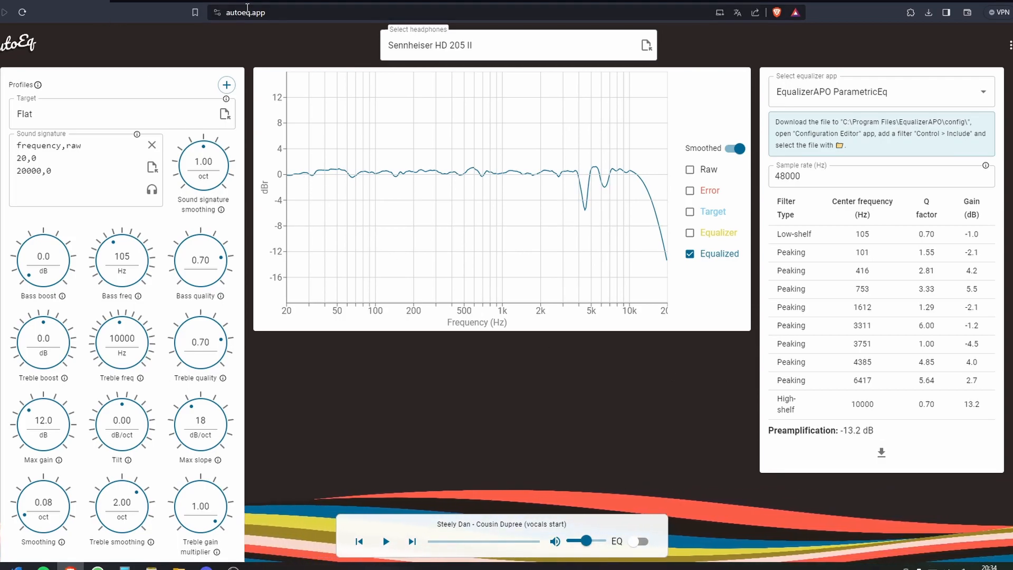
# Step: Clear the headphone selection and highlight the EqualizerAPO GraphicEq recommendation in the start page instructions
pyautogui.moveTo(469, 46); pyautogui.dragTo(209, 35)
pyautogui.press('BackSpace')
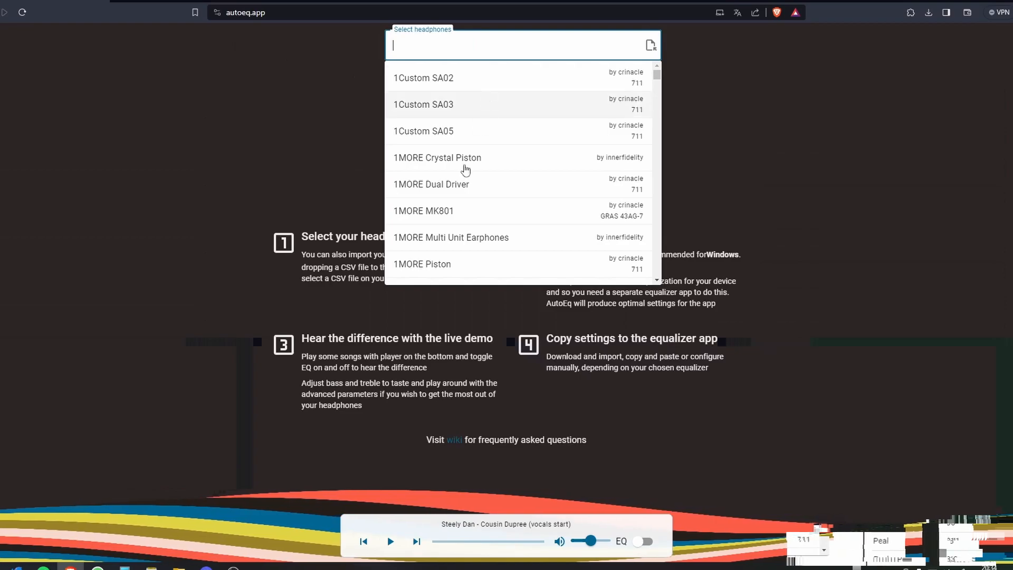
pyautogui.click(828, 389)
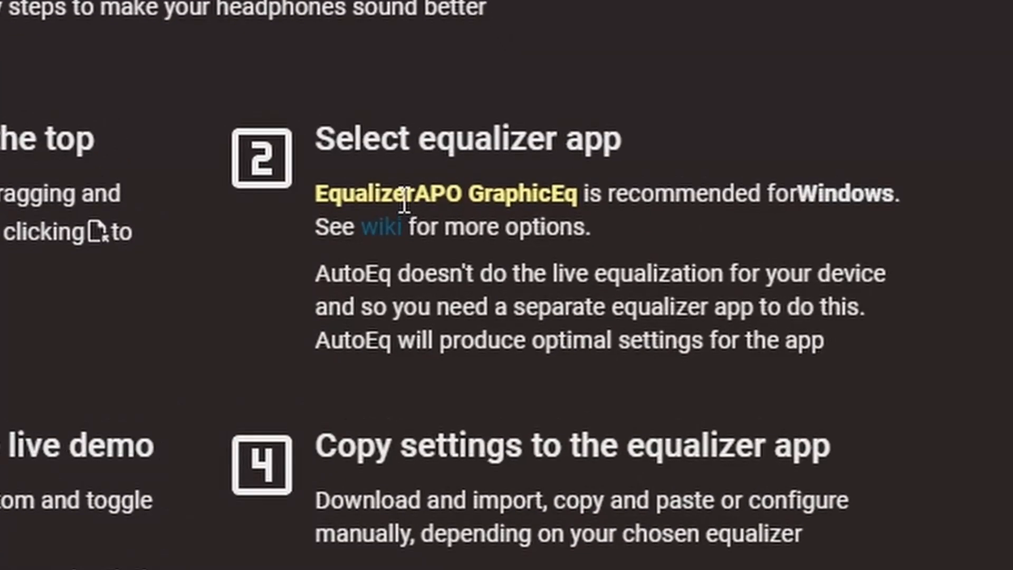
pyautogui.moveTo(341, 201); pyautogui.dragTo(579, 193)
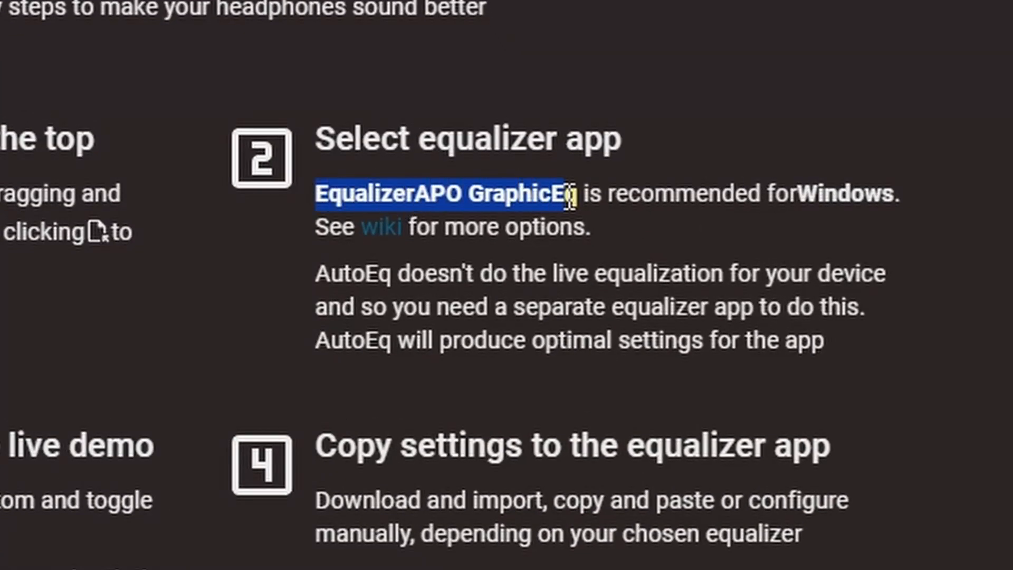
pyautogui.click(579, 193)
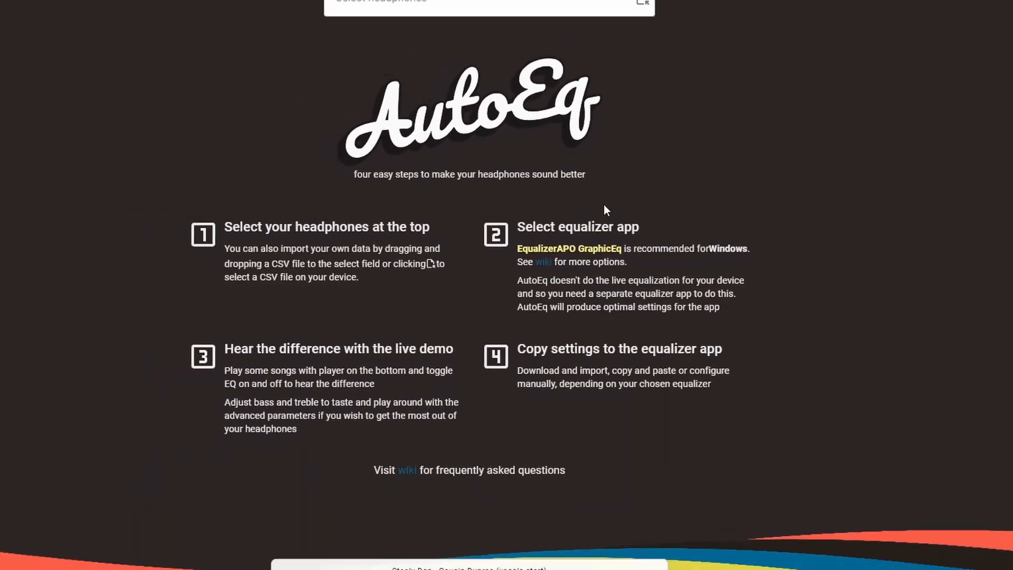
# Step: Search the headphones for "hd 205" and select Sennheiser HD 205 II
pyautogui.click(415, 6)
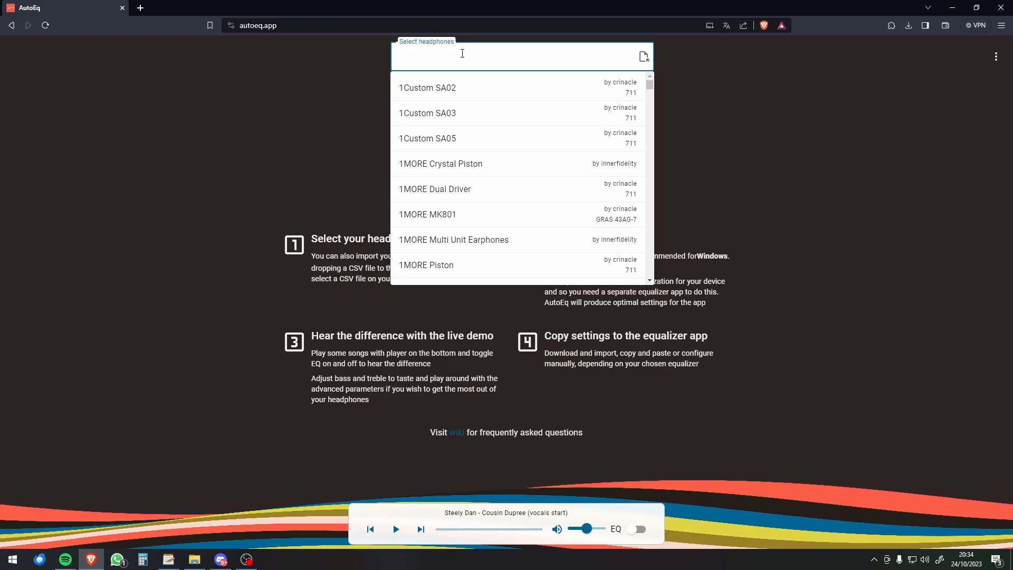
pyautogui.write('hd 205')
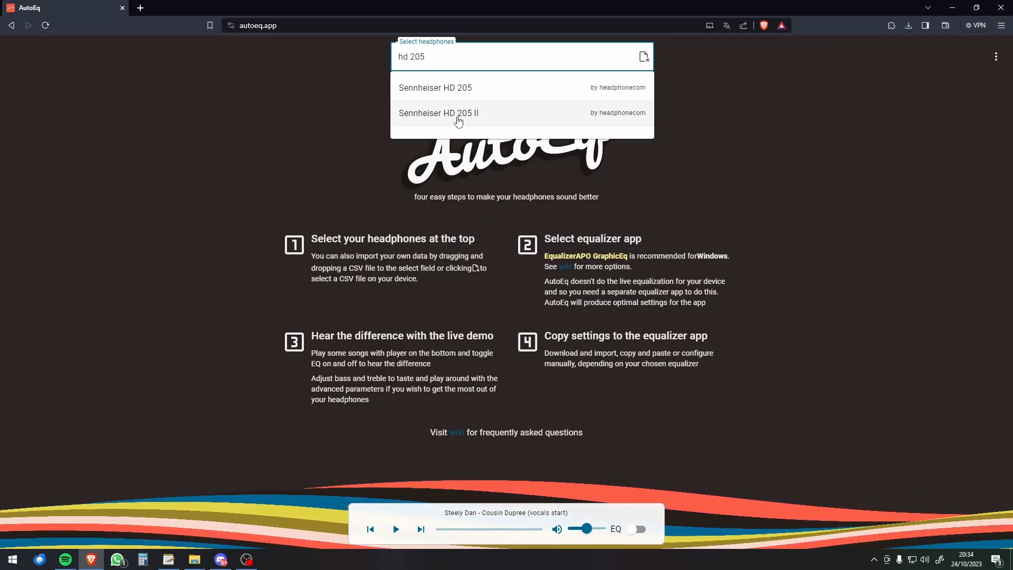
pyautogui.click(458, 117)
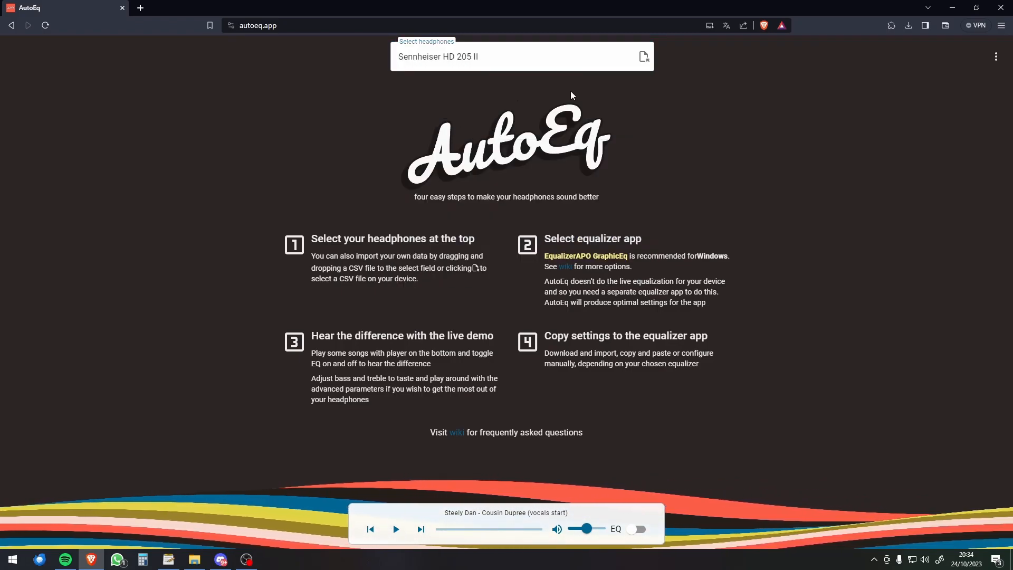
# Step: Switch to the Equalizer APO Configuration Editor to view the existing graphic EQ, and return to AutoEq
pyautogui.click(171, 561)
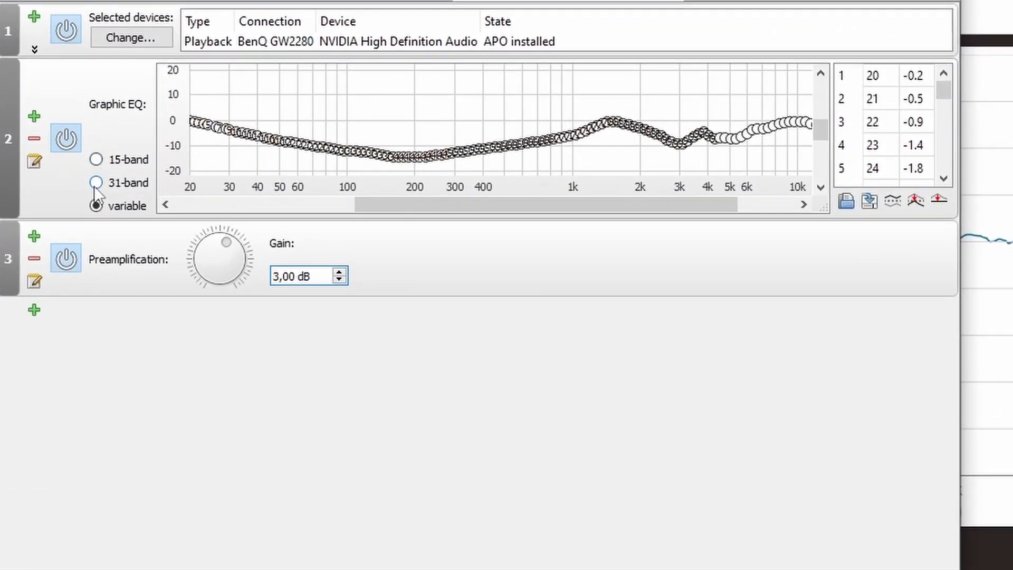
pyautogui.click(891, 1)
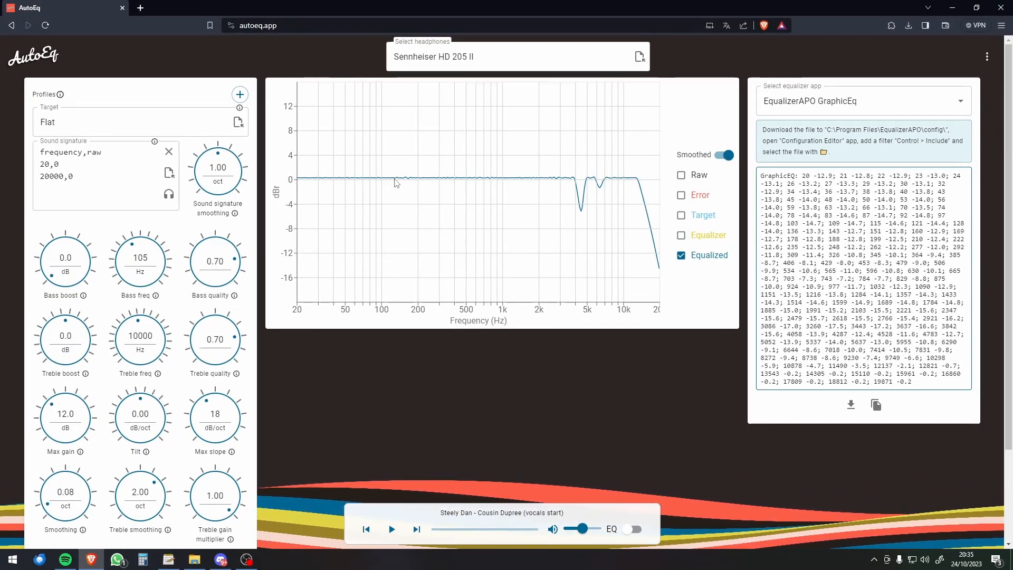
# Step: Set the bass boost to 6.0 dB and download the profile to the desktop as Sennheiser HD 205 II GraphicEq.txt
pyautogui.moveTo(48, 276); pyautogui.dragTo(48, 248)
pyautogui.click(65, 261)
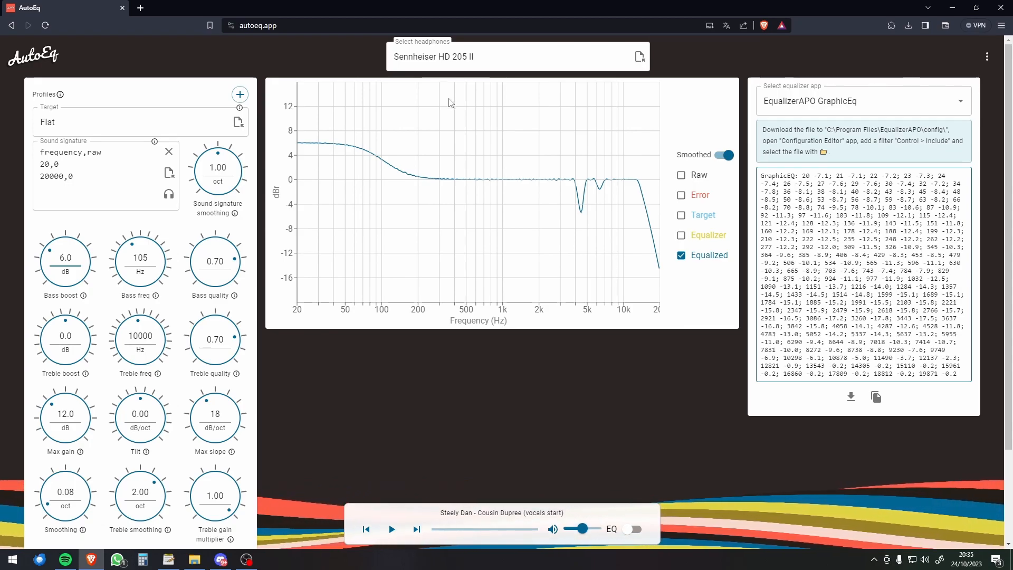
pyautogui.click(851, 398)
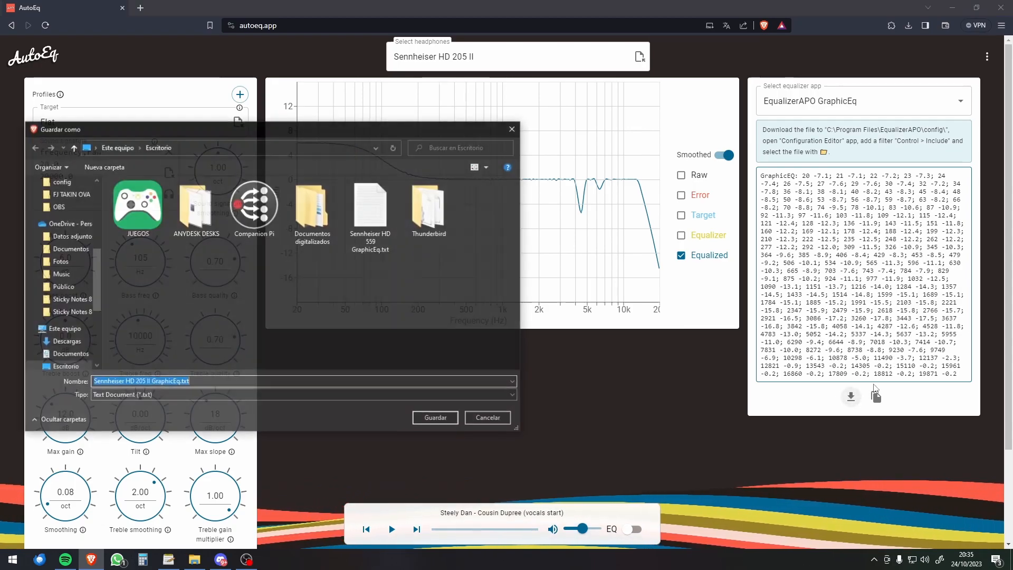
pyautogui.click(448, 419)
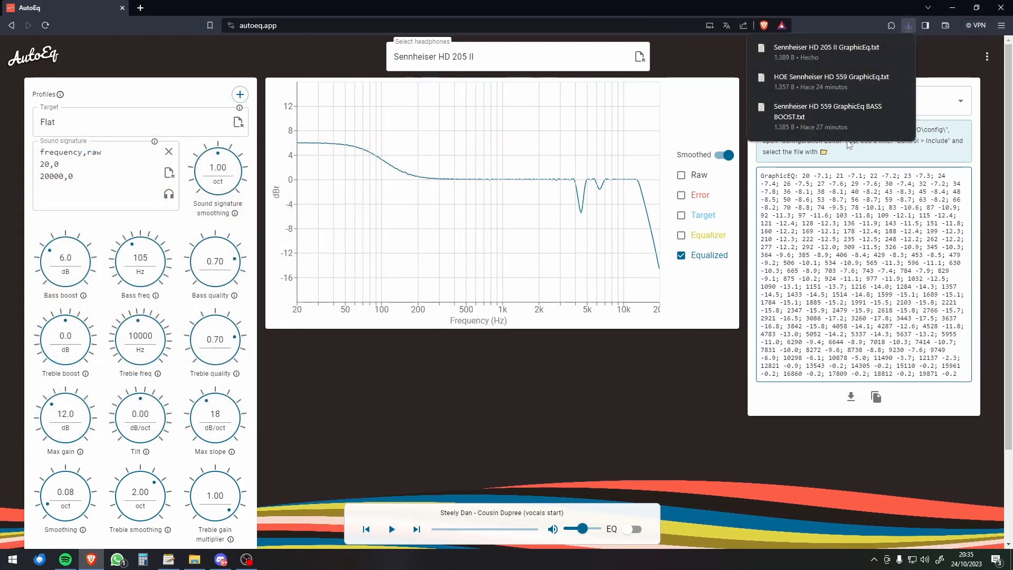
# Step: Switch to File Explorer and browse from drive C: through Archivos de programa and EqualizerAPO to the config folder
pyautogui.click(955, 8)
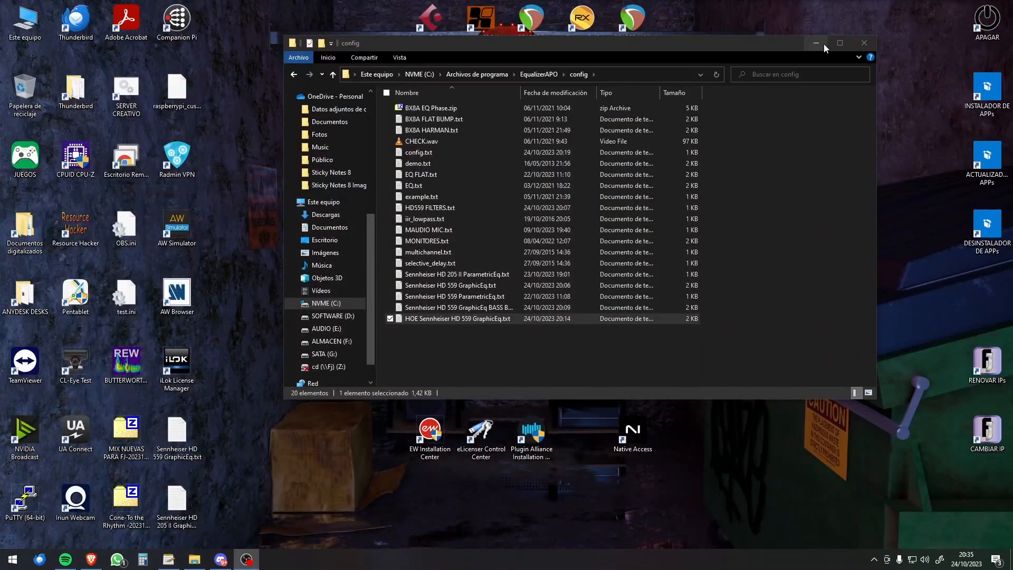
pyautogui.click(421, 74)
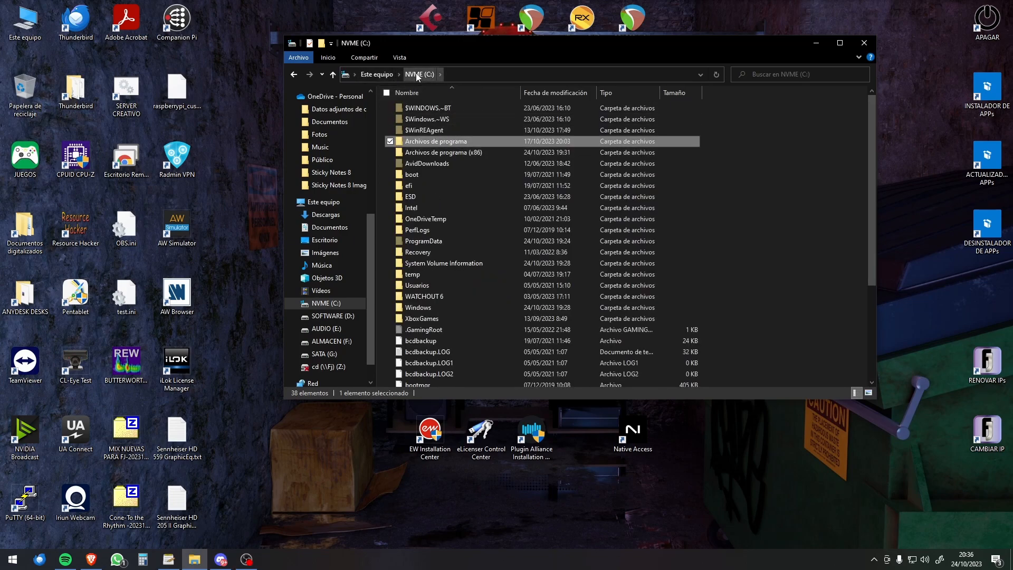
pyautogui.doubleClick(447, 140)
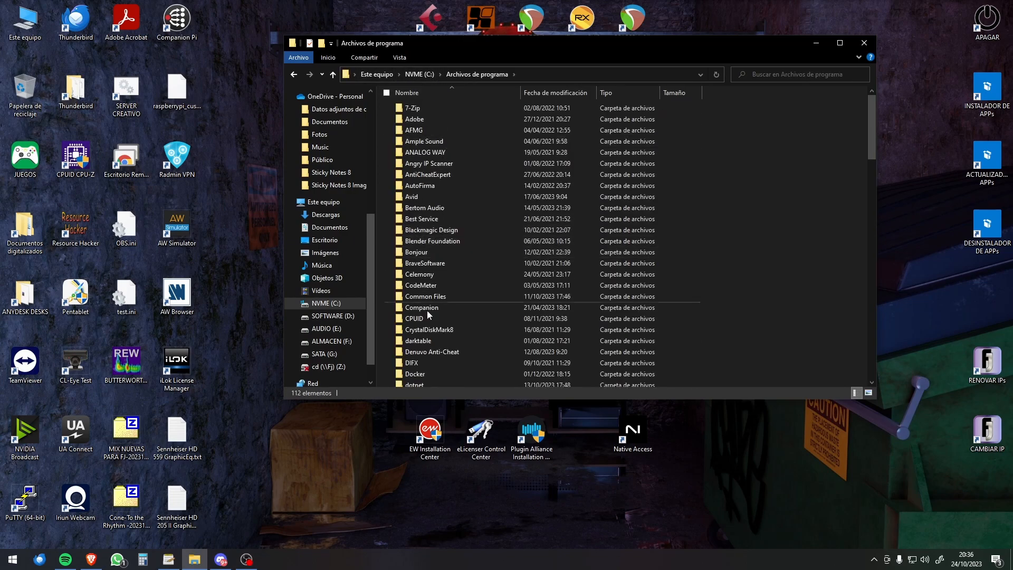
pyautogui.scroll(-3, 432, 317)
pyautogui.doubleClick(436, 359)
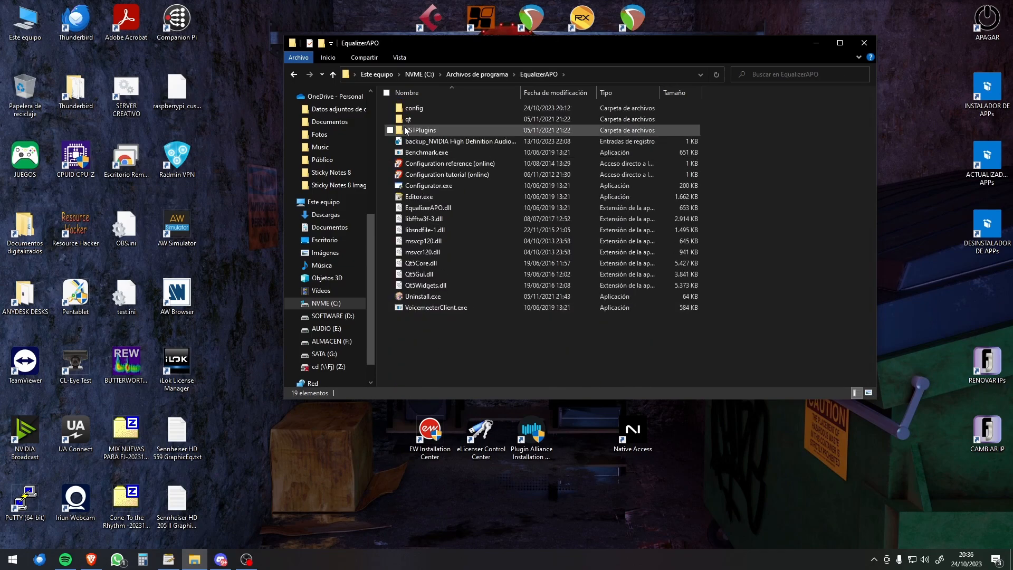
pyautogui.doubleClick(416, 111)
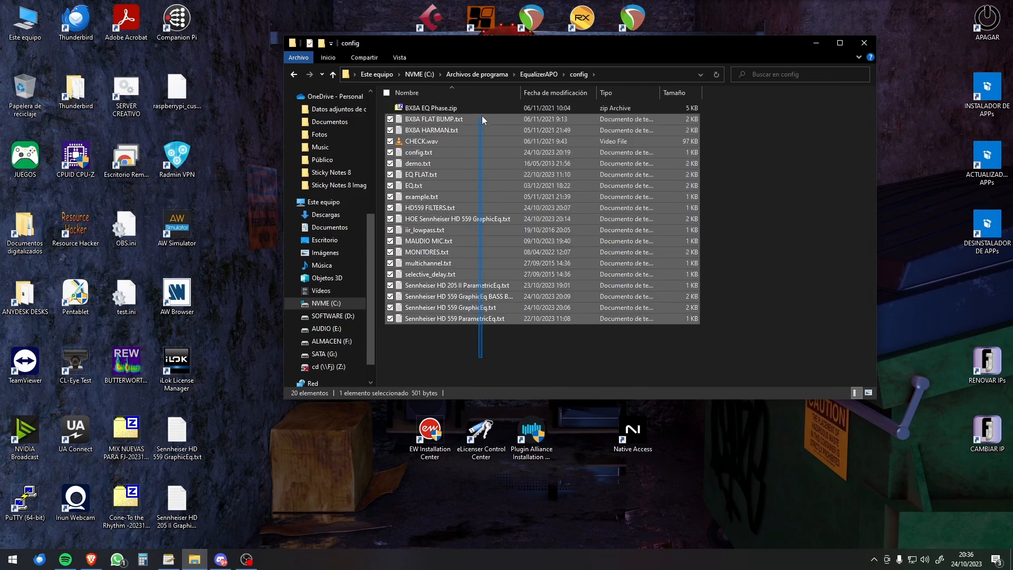
# Step: Delete Sennheiser HD 205 II ParametricEq.txt from the config folder and move in Sennheiser HD 205 II GraphicEq.txt from the desktop
pyautogui.click(474, 285)
pyautogui.press('Delete')
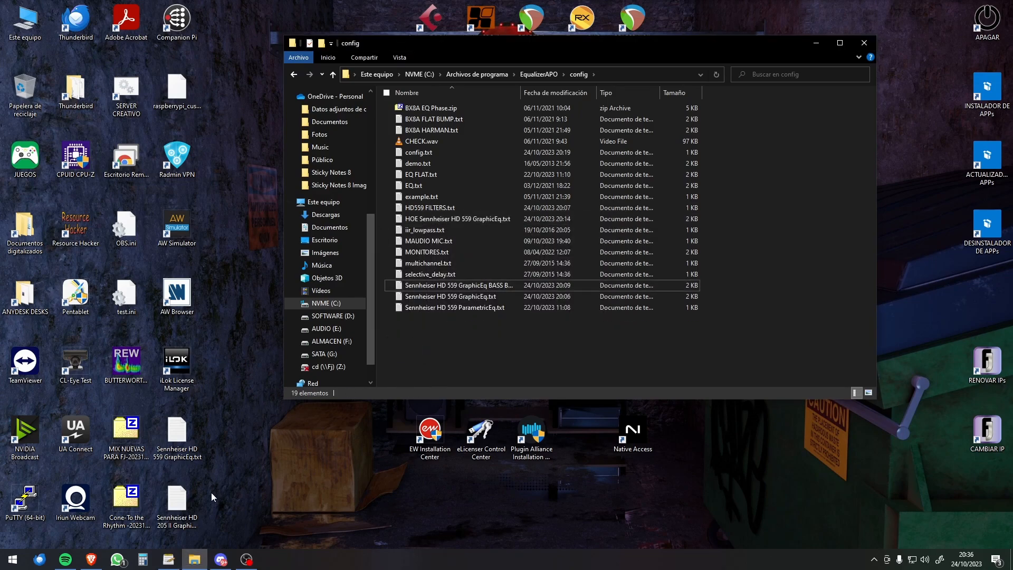
pyautogui.click(193, 495)
pyautogui.moveTo(363, 391); pyautogui.dragTo(549, 310)
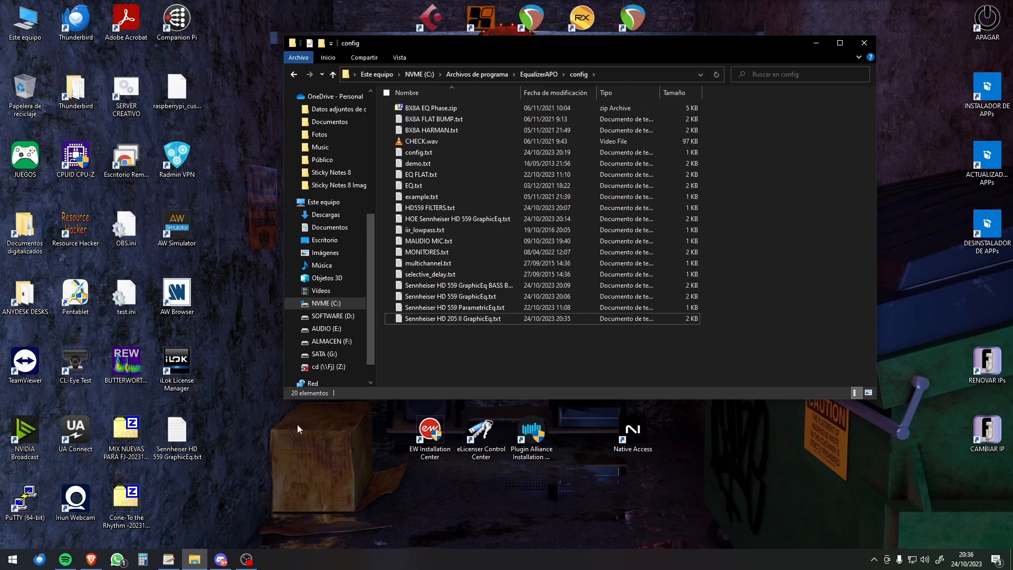
# Step: In the Configuration Editor's config.txt, add an Include for Sennheiser HD 205 II GraphicEq.txt and disable the HOE Sennheiser HD 559 GraphicEq.txt include
pyautogui.click(169, 559)
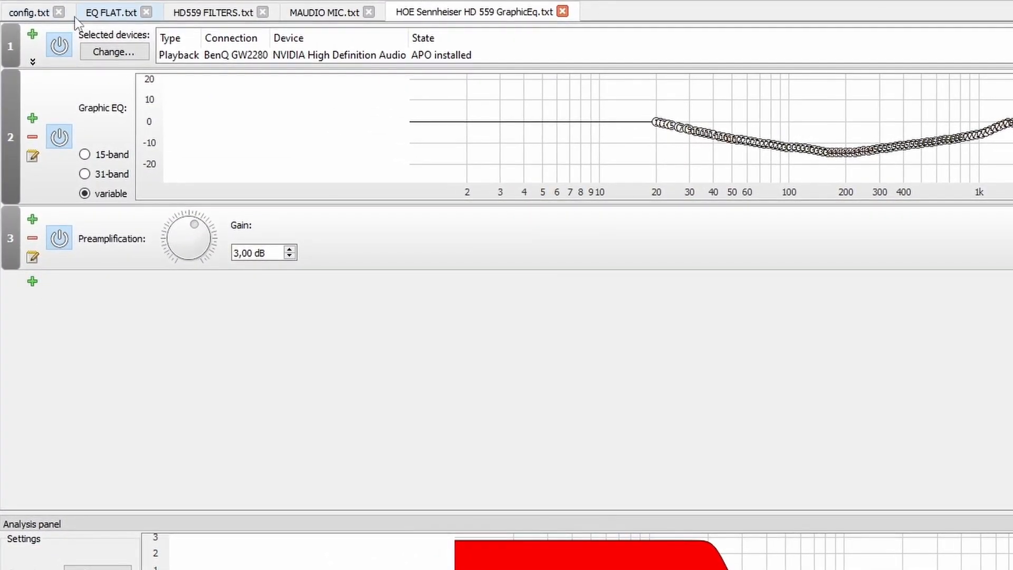
pyautogui.click(9, 46)
pyautogui.click(32, 151)
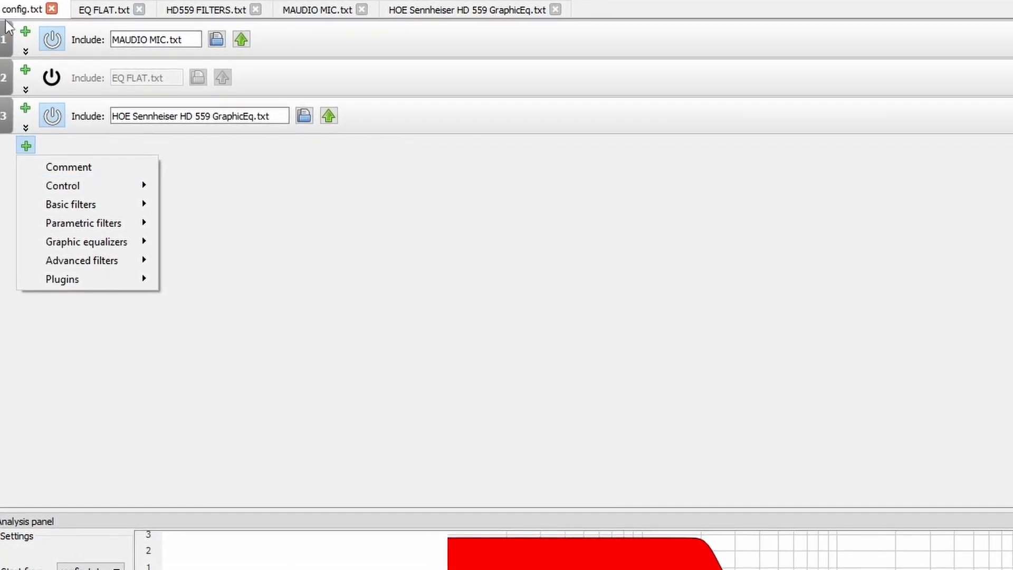
pyautogui.moveTo(85, 202)
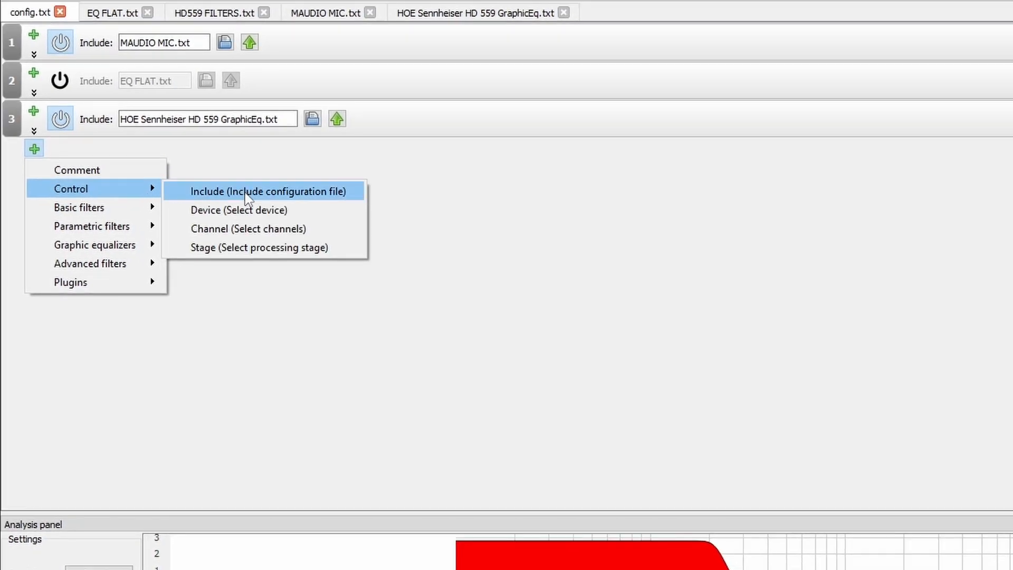
pyautogui.click(233, 187)
pyautogui.click(179, 157)
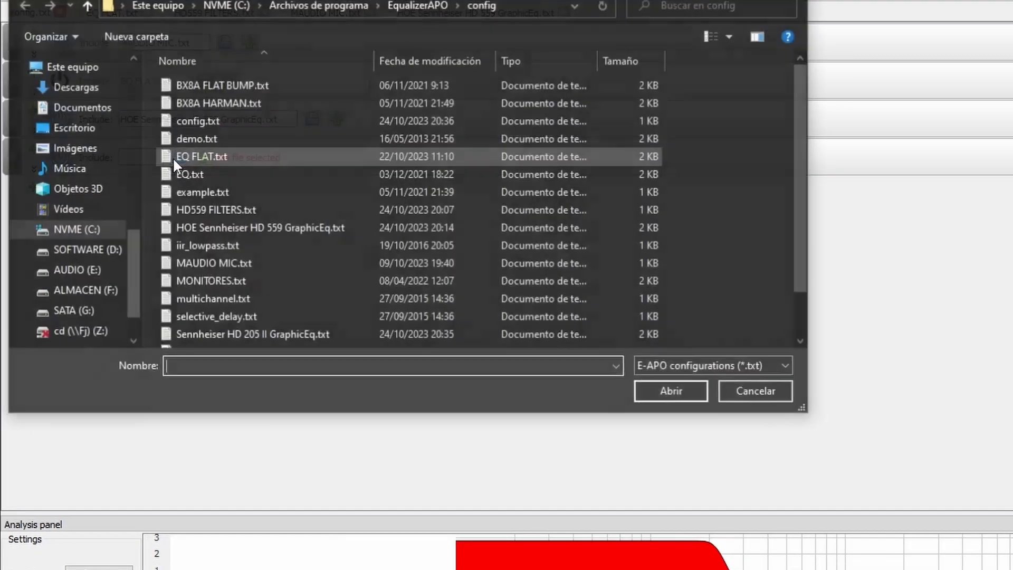
pyautogui.scroll(-1, 320, 295)
pyautogui.doubleClick(231, 283)
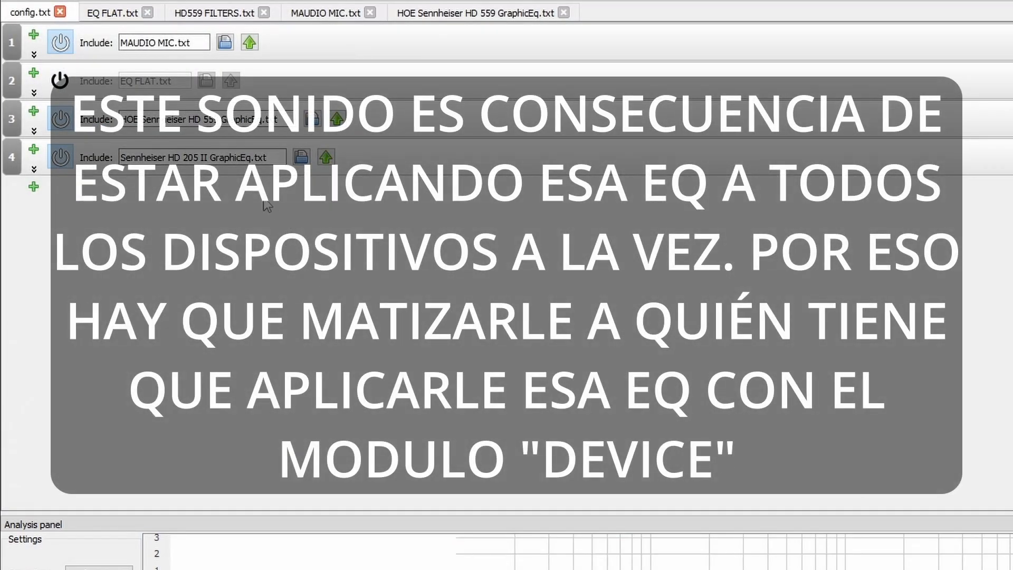
pyautogui.click(61, 119)
# Step: Open Sennheiser HD 205 II GraphicEq.txt for editing and add a Device filter above its graphic EQ
pyautogui.click(16, 0)
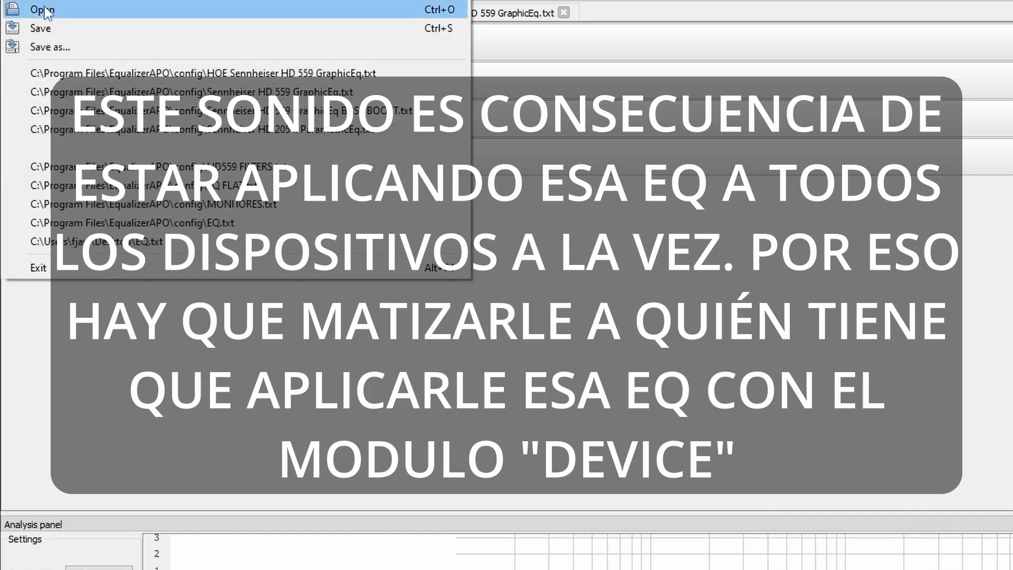
pyautogui.click(44, 11)
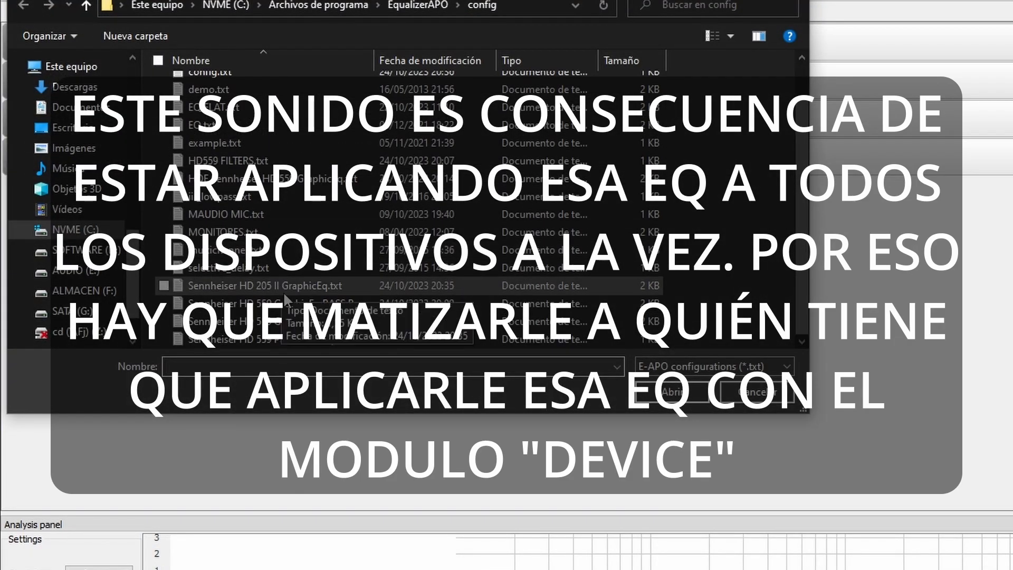
pyautogui.doubleClick(298, 286)
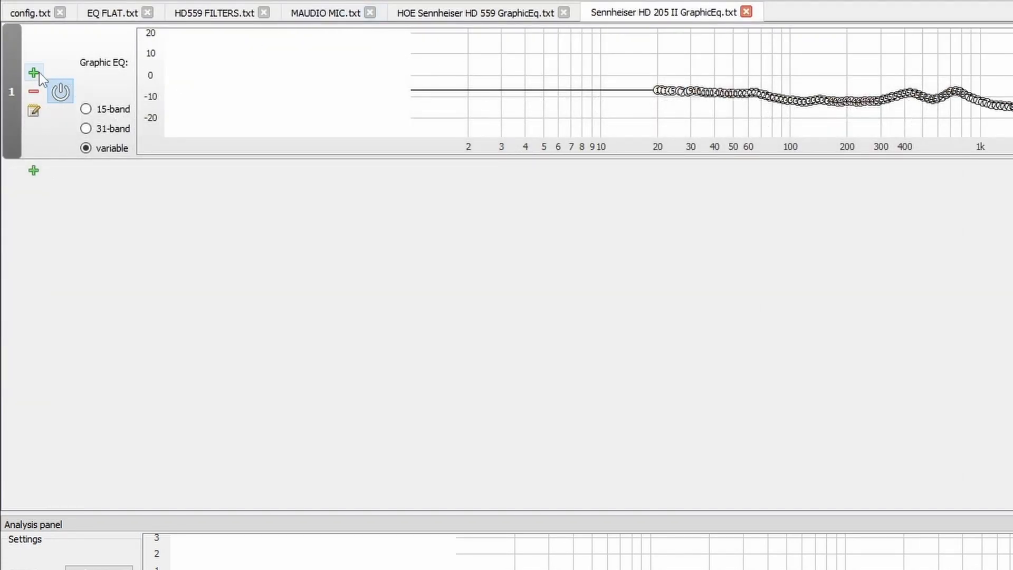
pyautogui.click(35, 73)
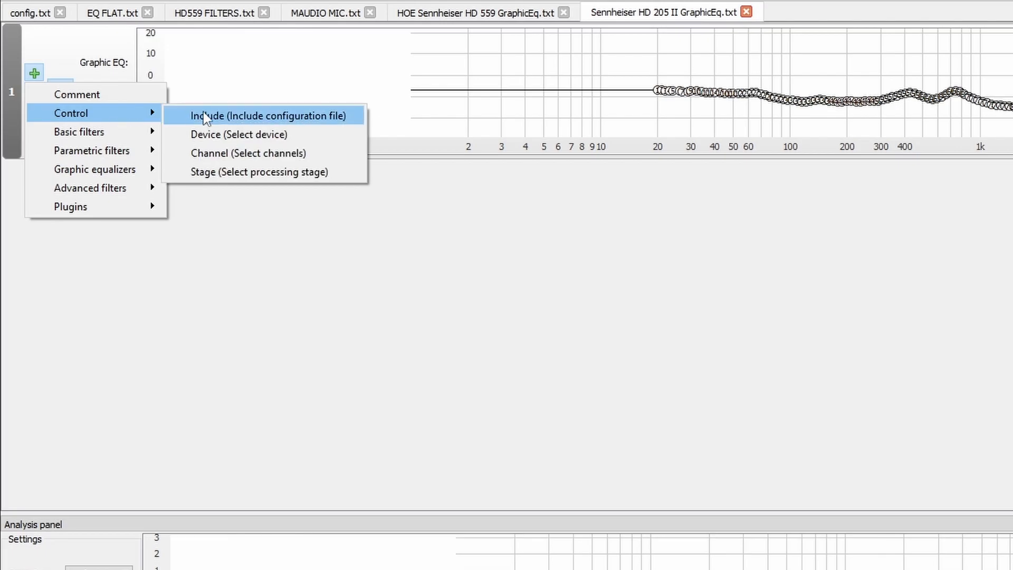
pyautogui.click(206, 133)
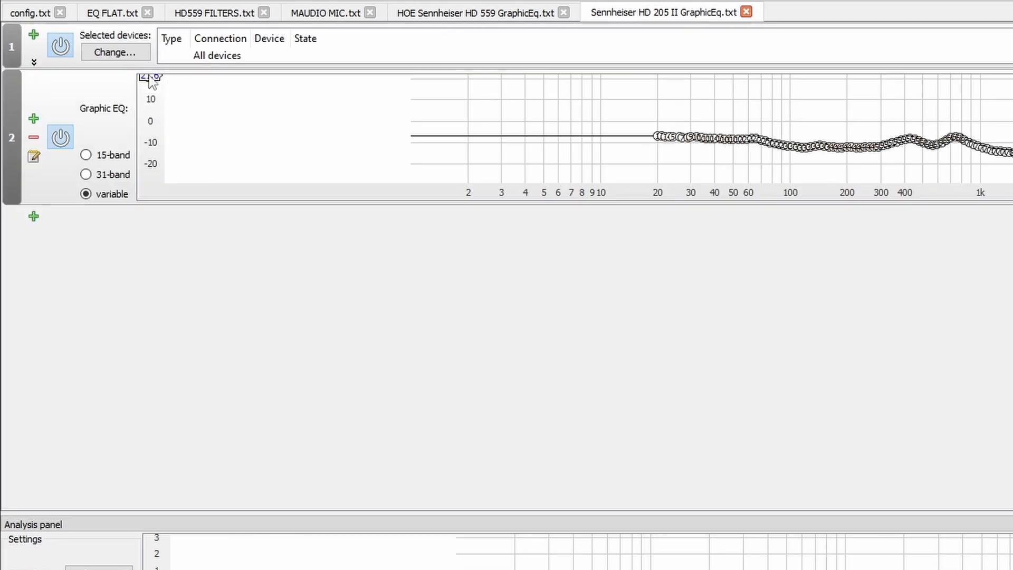
# Step: Restrict the Device filter in Sennheiser HD 205 II GraphicEq.txt to the BenQ GW2280 playback device
pyautogui.click(110, 53)
pyautogui.click(650, 263)
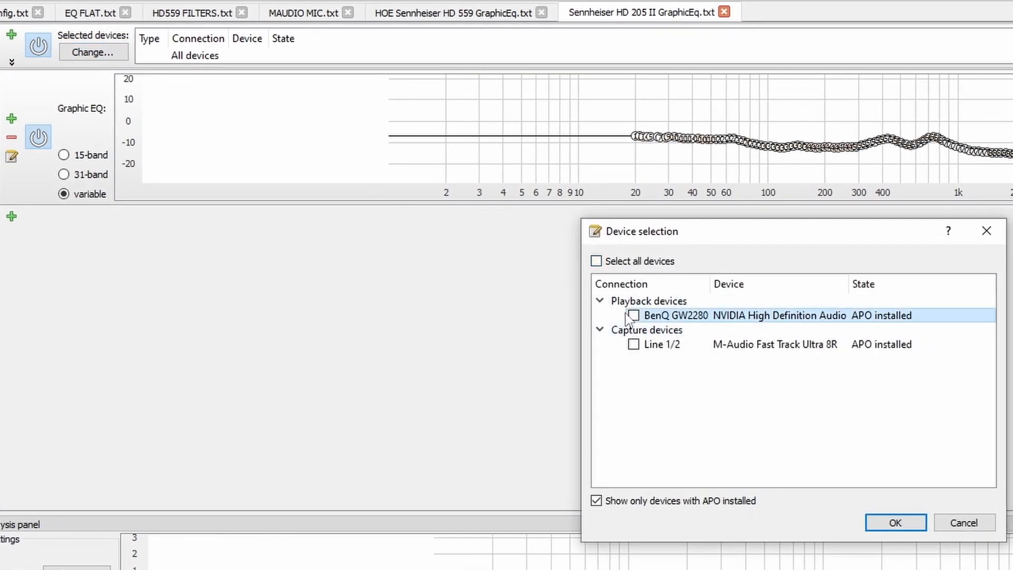
pyautogui.click(633, 315)
pyautogui.click(895, 523)
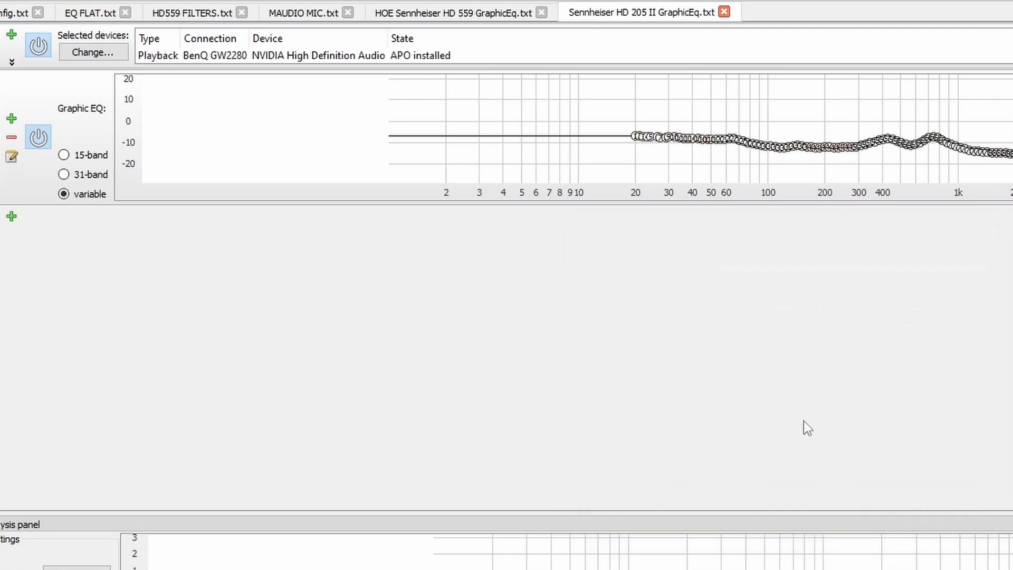
# Step: Toggle the Sennheiser HD 205 II GraphicEq.txt include in config.txt off and on to compare the equalized and unequalized sound
pyautogui.click(5, 14)
pyautogui.moveTo(513, 475); pyautogui.dragTo(434, 396)
pyautogui.click(37, 134)
pyautogui.moveTo(567, 371); pyautogui.dragTo(558, 418)
pyautogui.click(37, 134)
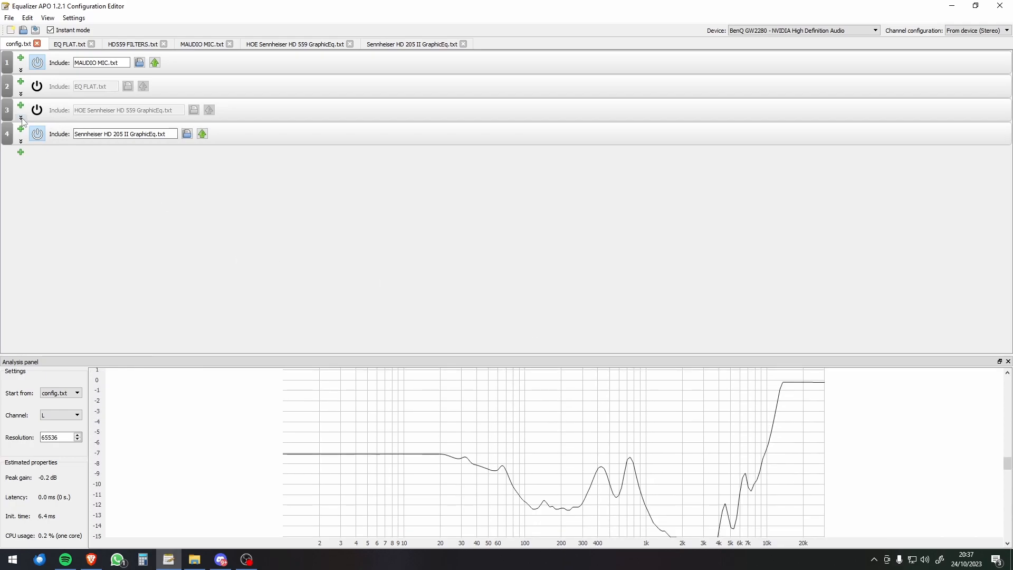
pyautogui.click(399, 44)
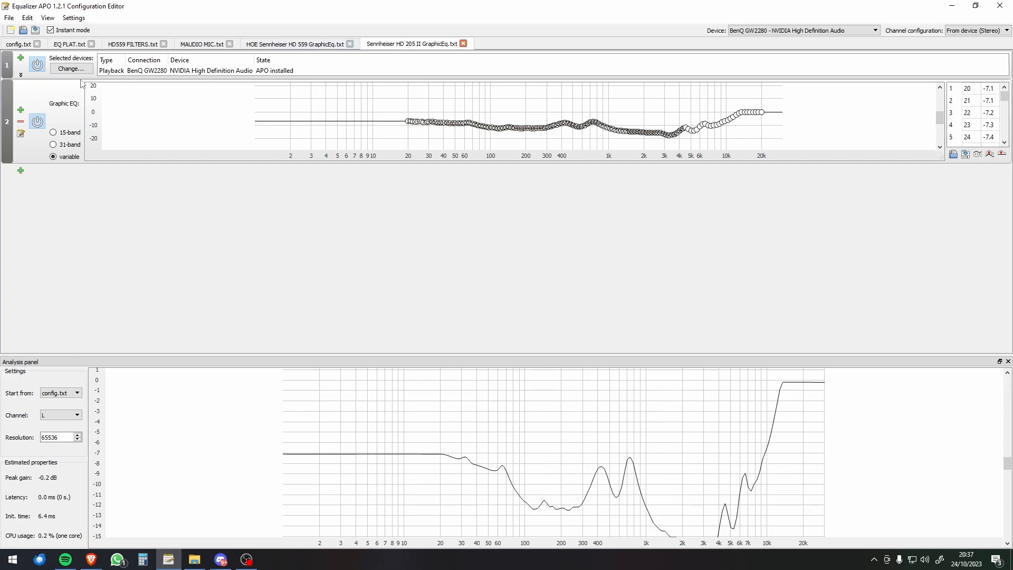
pyautogui.click(19, 44)
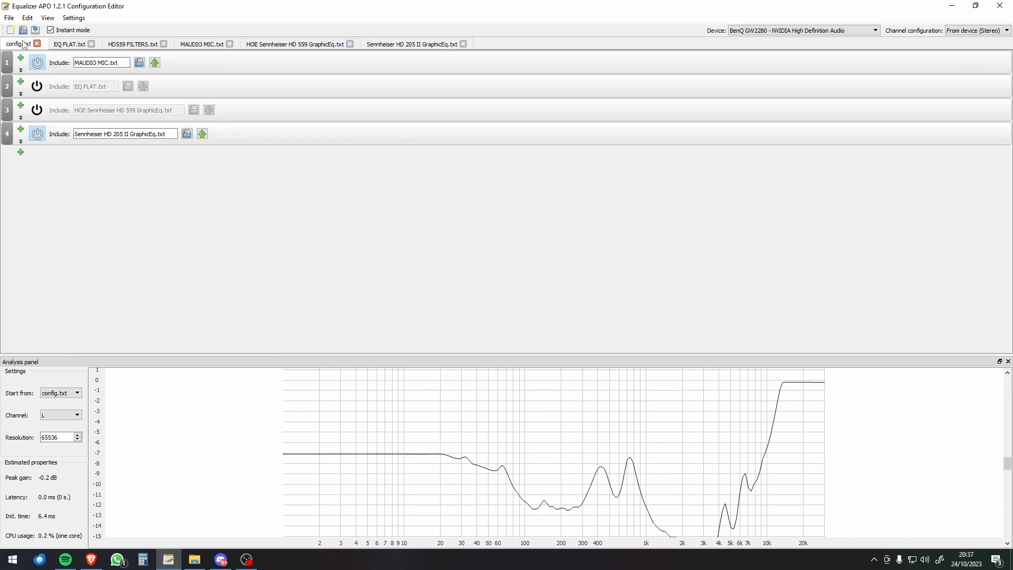
pyautogui.click(38, 136)
pyautogui.click(37, 136)
pyautogui.click(38, 136)
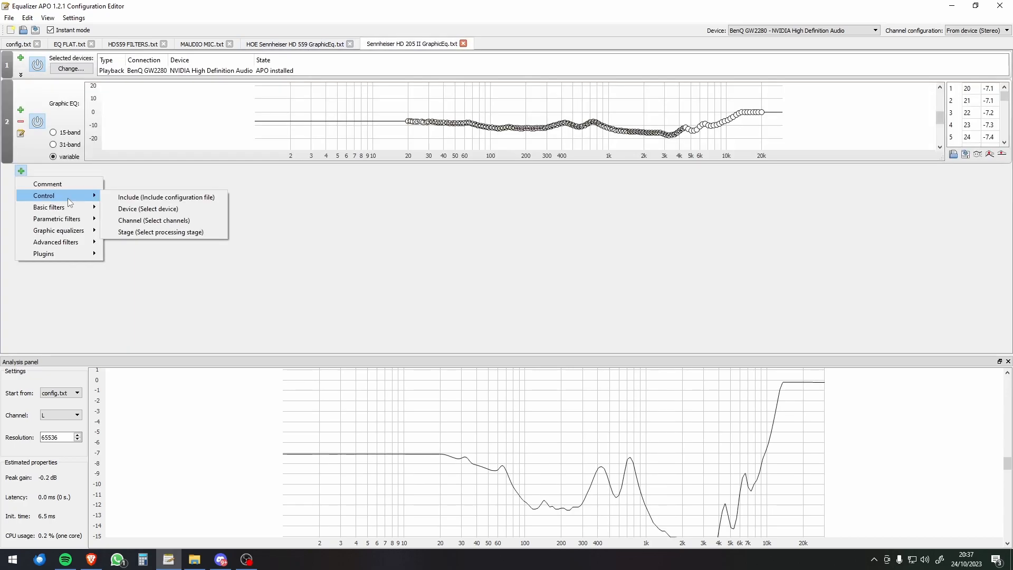
# Step: Add a Preamplification filter below the HD 205 II graphic EQ and check the preamplification used in HOE Sennheiser HD 559 GraphicEq.txt
pyautogui.moveTo(72, 209)
pyautogui.click(132, 209)
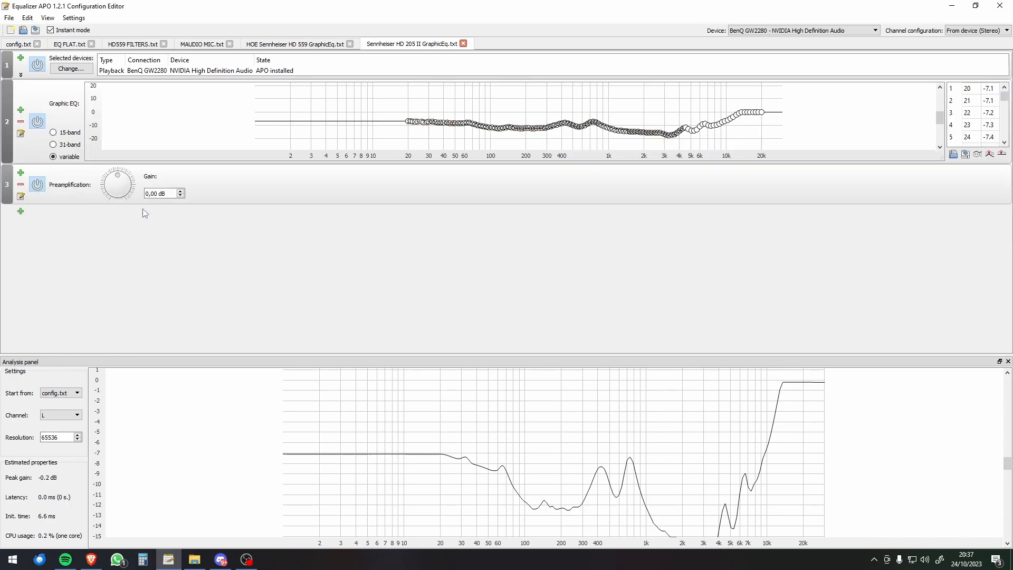
pyautogui.click(298, 47)
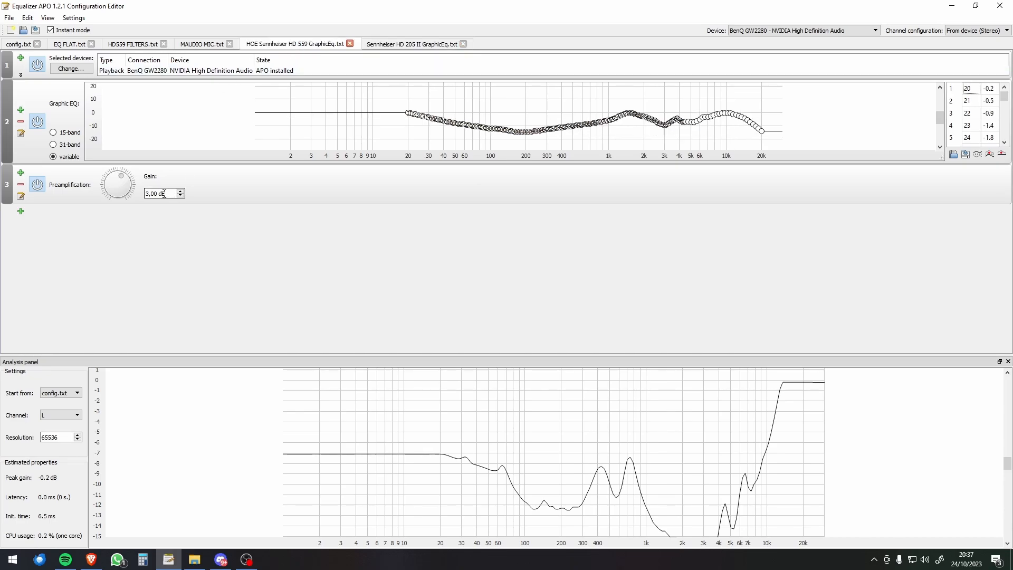
pyautogui.click(411, 45)
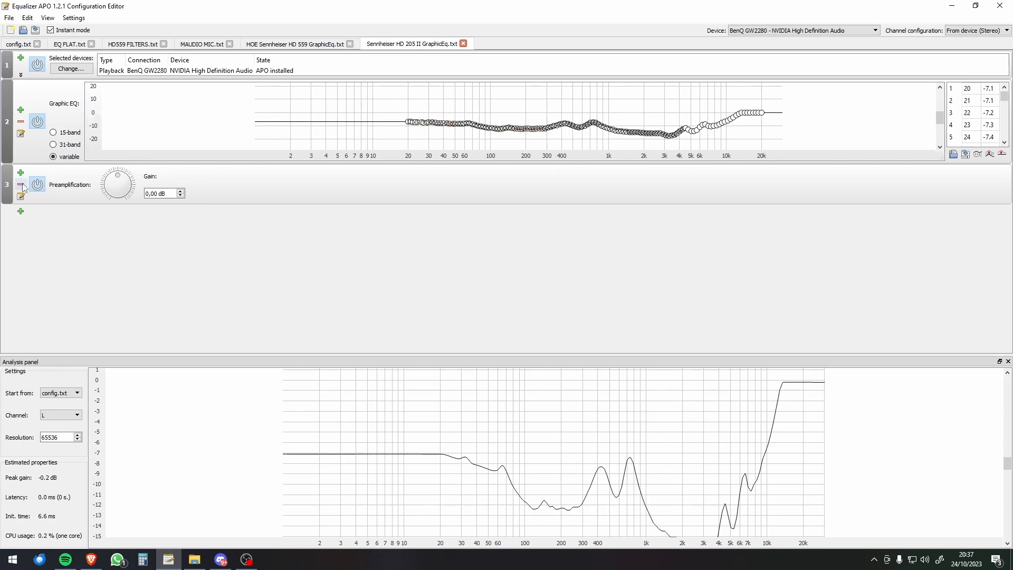
# Step: Remove the Sennheiser HD 205 II GraphicEq.txt include from config.txt
pyautogui.click(27, 45)
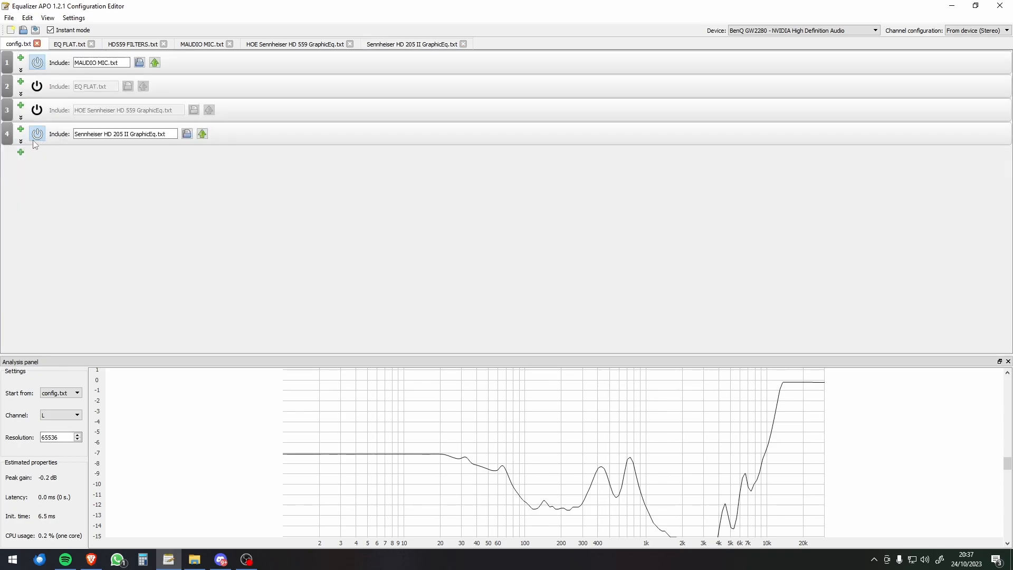
pyautogui.click(22, 145)
pyautogui.click(43, 146)
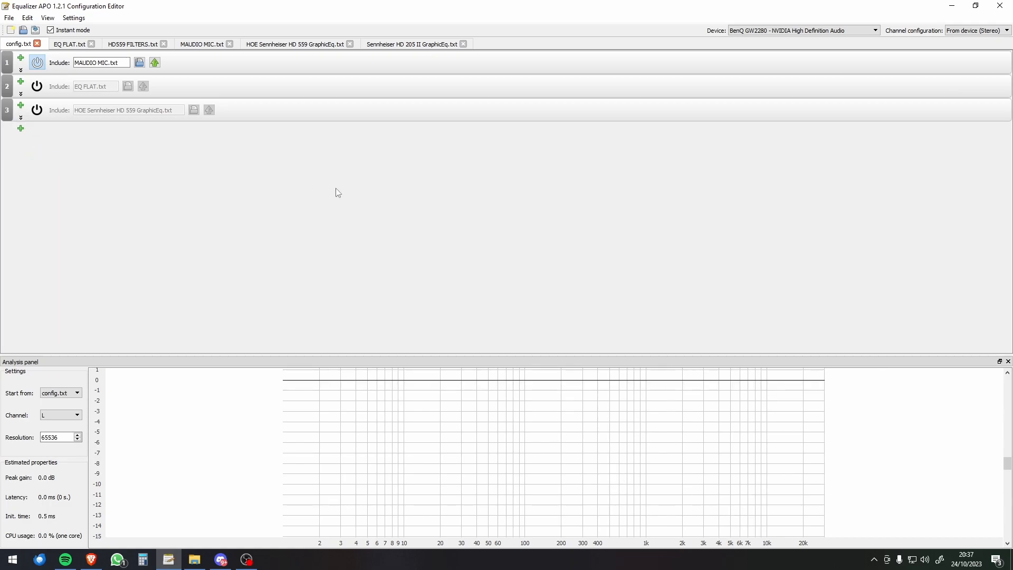
# Step: Switch to AutoEq in the browser and change the target to Harman Over-ear 2018
pyautogui.click(91, 559)
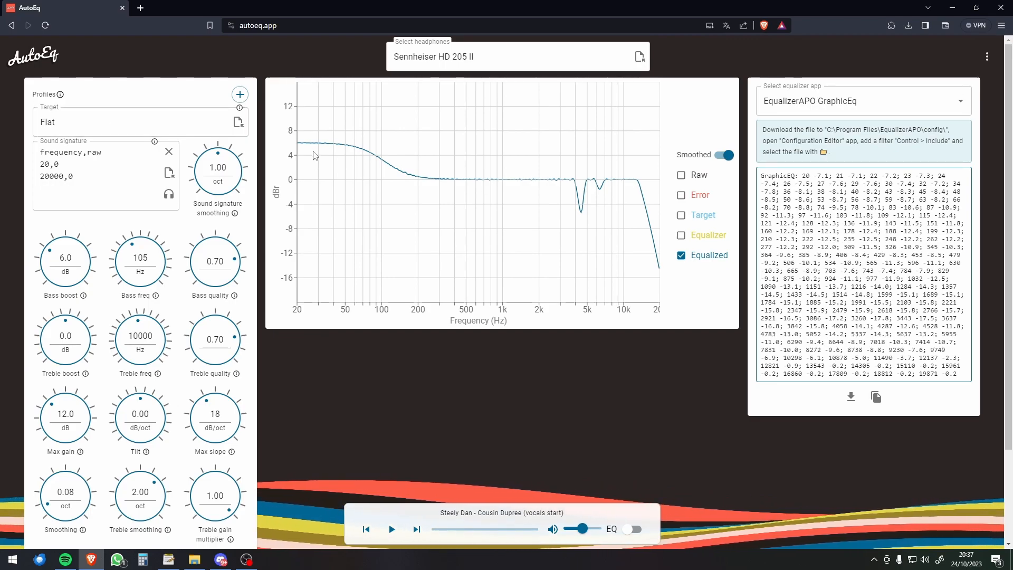
pyautogui.click(113, 123)
pyautogui.click(81, 263)
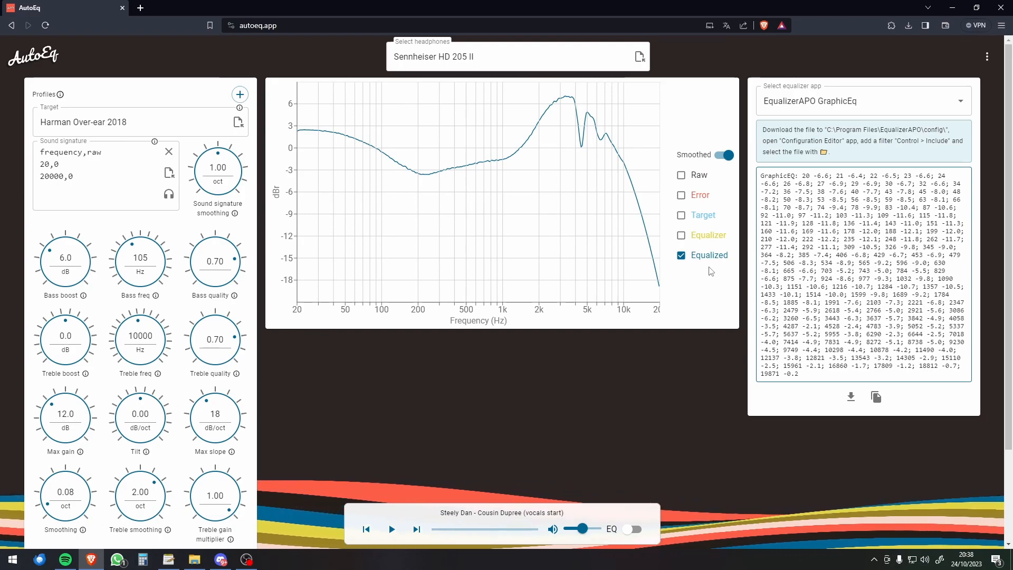
# Step: Try the Harman In-ear 2019 target for comparison, then return the target to Harman Over-ear 2018
pyautogui.click(159, 116)
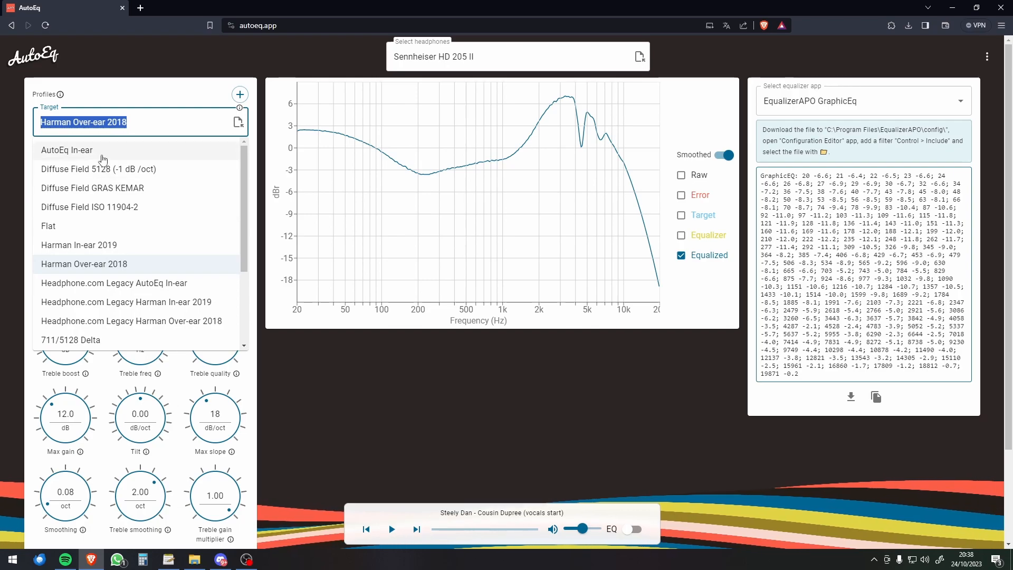
pyautogui.scroll(-2, 121, 237)
pyautogui.scroll(2, 147, 280)
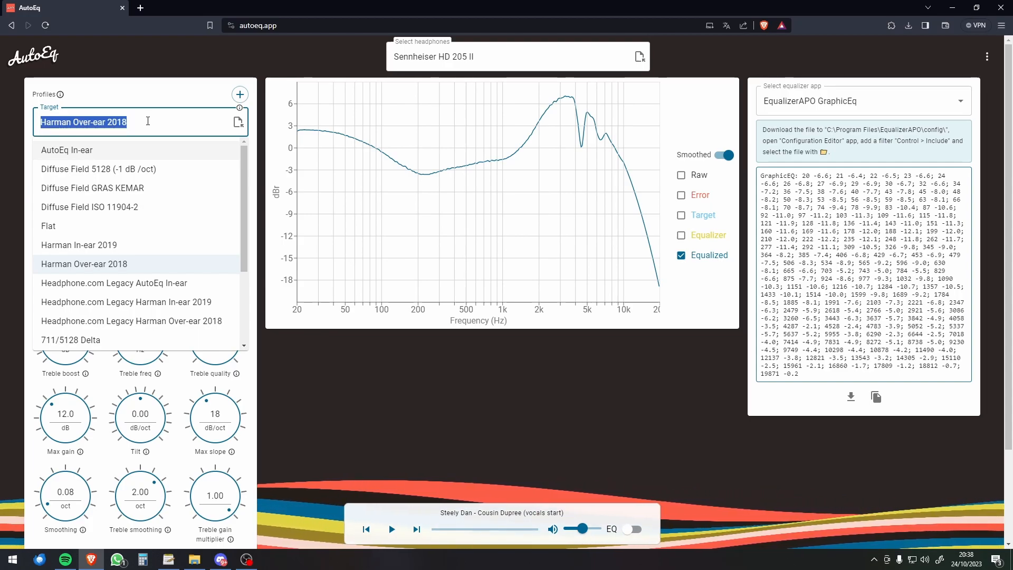
pyautogui.click(92, 249)
pyautogui.click(123, 122)
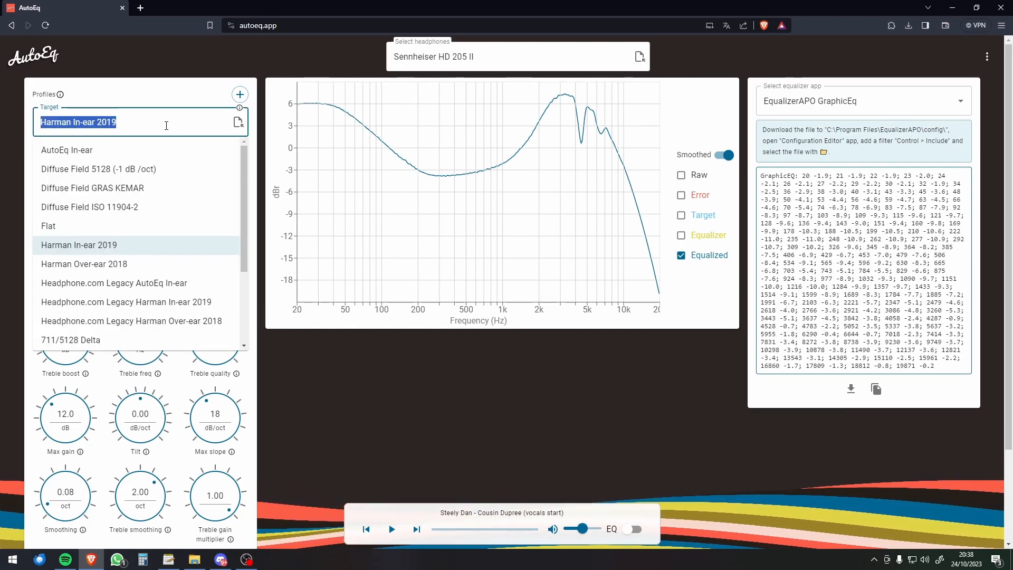
pyautogui.click(92, 272)
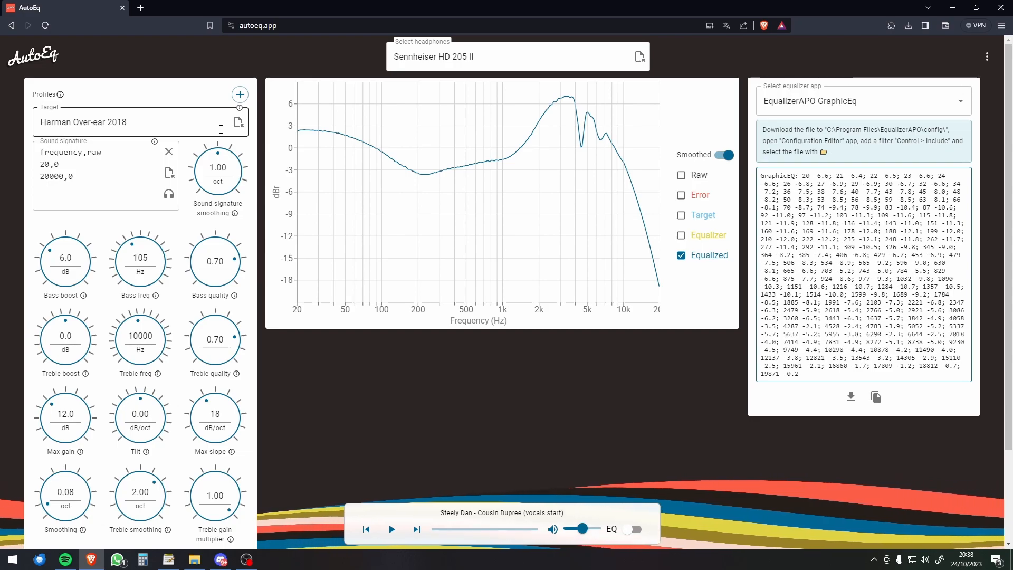
pyautogui.click(189, 123)
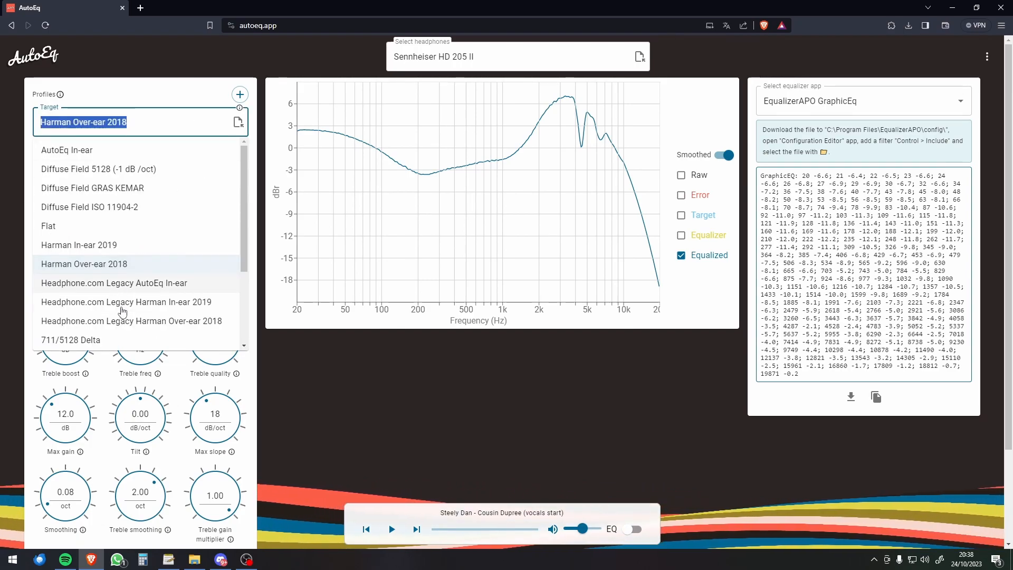
pyautogui.click(104, 265)
# Step: Set the AutoEq target back to Flat, then change it to Rtings Harman Over-ear 2018 to compare the curves
pyautogui.click(148, 145)
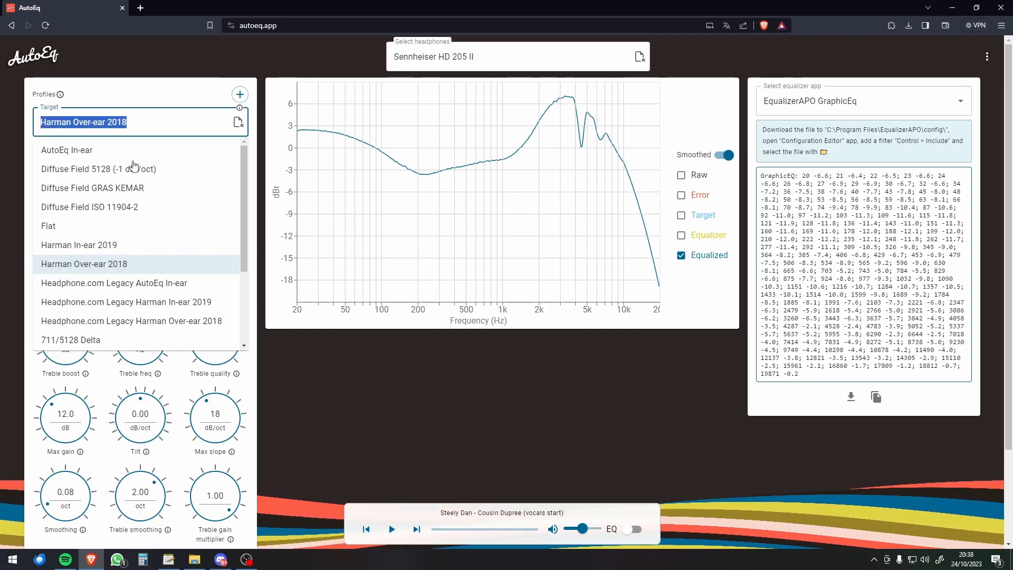
pyautogui.click(72, 226)
pyautogui.click(140, 122)
pyautogui.scroll(-2, 117, 289)
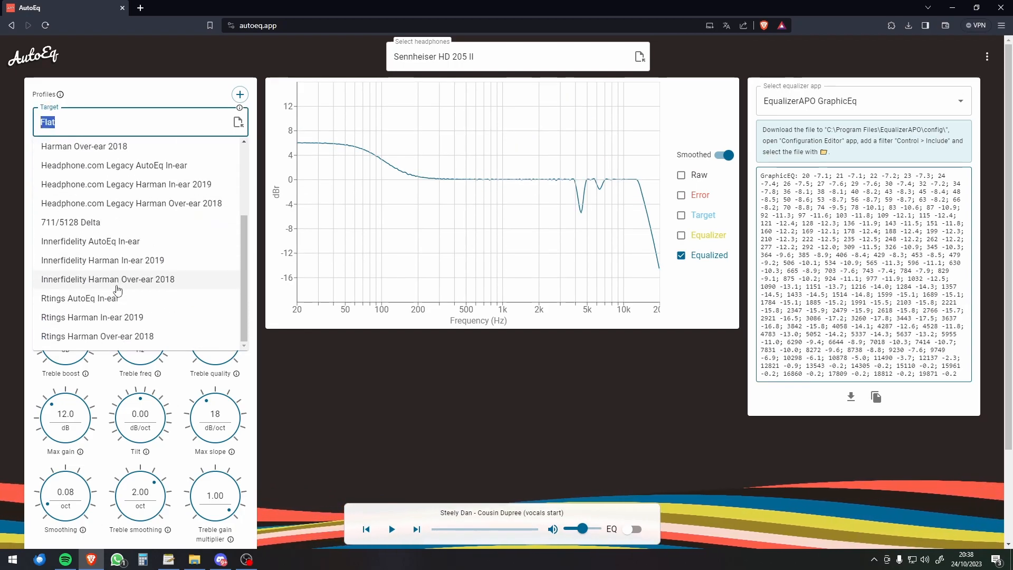
pyautogui.click(80, 342)
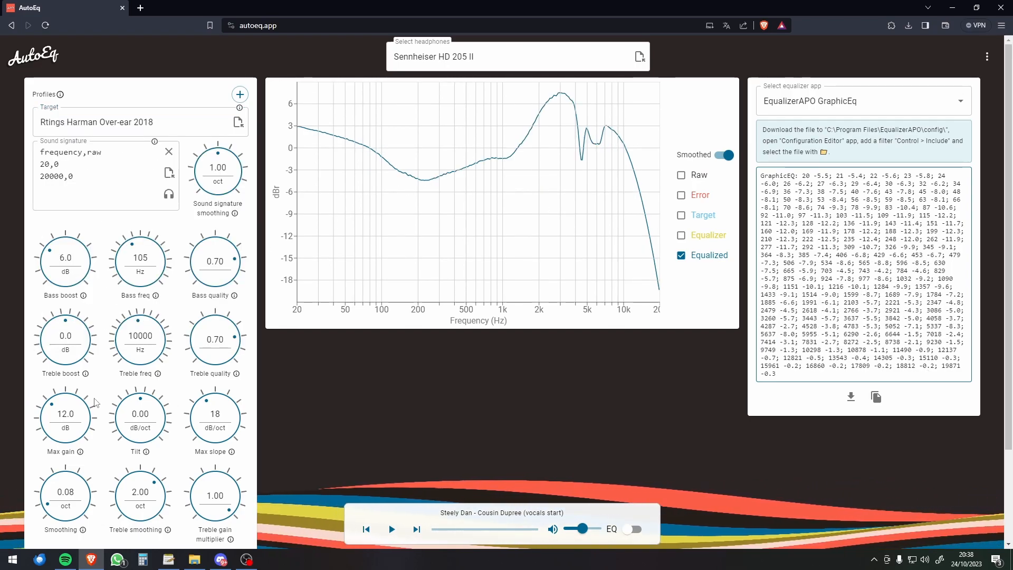
# Step: In Equalizer APO's config.txt, compare the EQ FLAT.txt and HOE Sennheiser HD 559 GraphicEq.txt includes, leave only the HD 559 one enabled, and open that file
pyautogui.hotkey('alt', 'Tab')
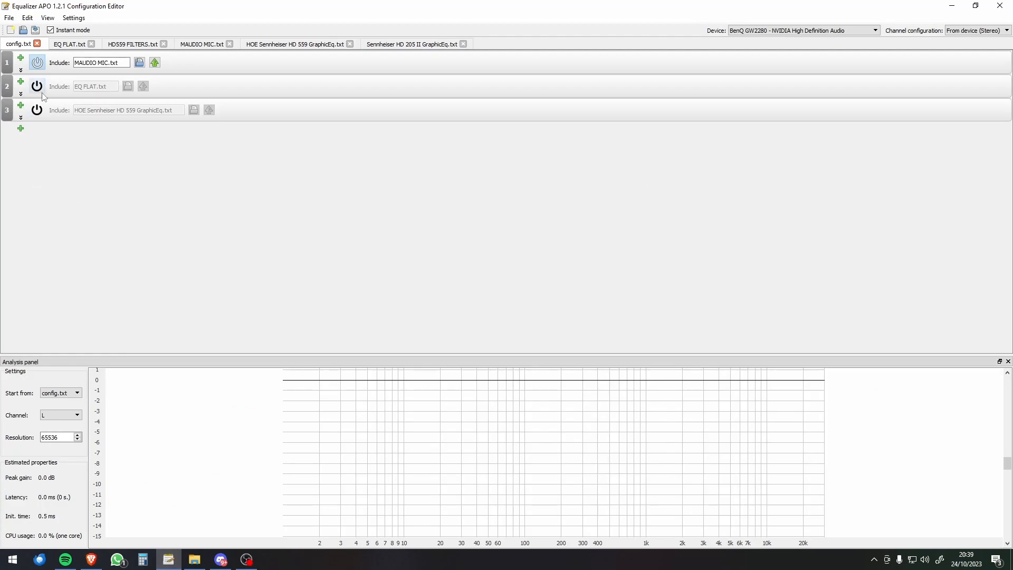
pyautogui.click(37, 110)
pyautogui.click(38, 113)
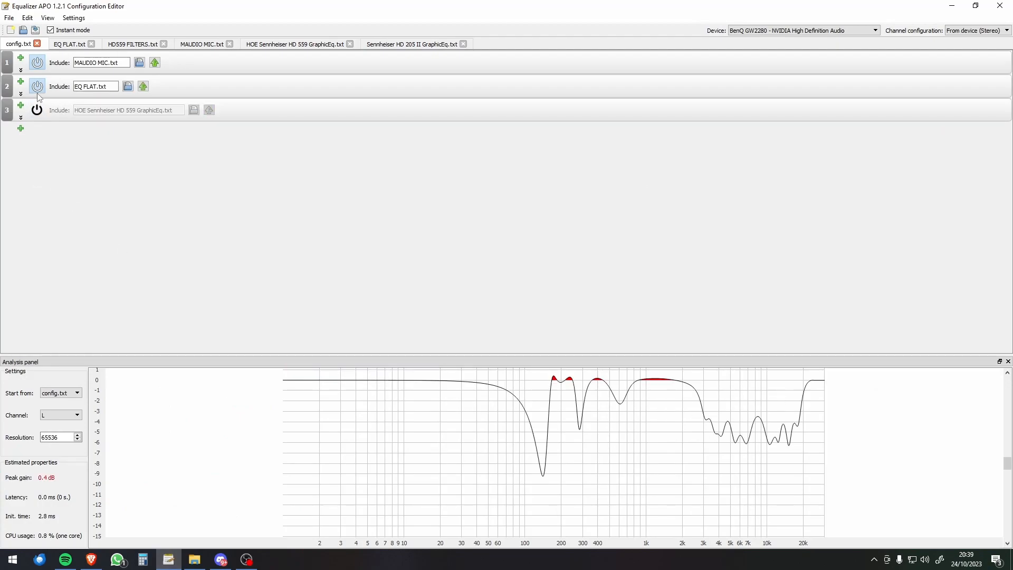
pyautogui.click(35, 112)
pyautogui.click(37, 112)
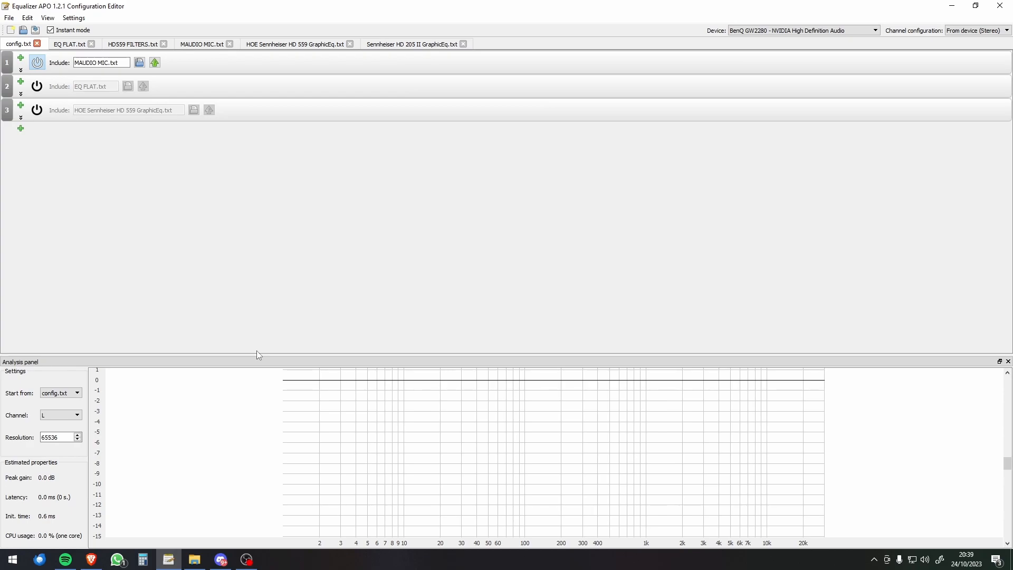
pyautogui.click(38, 111)
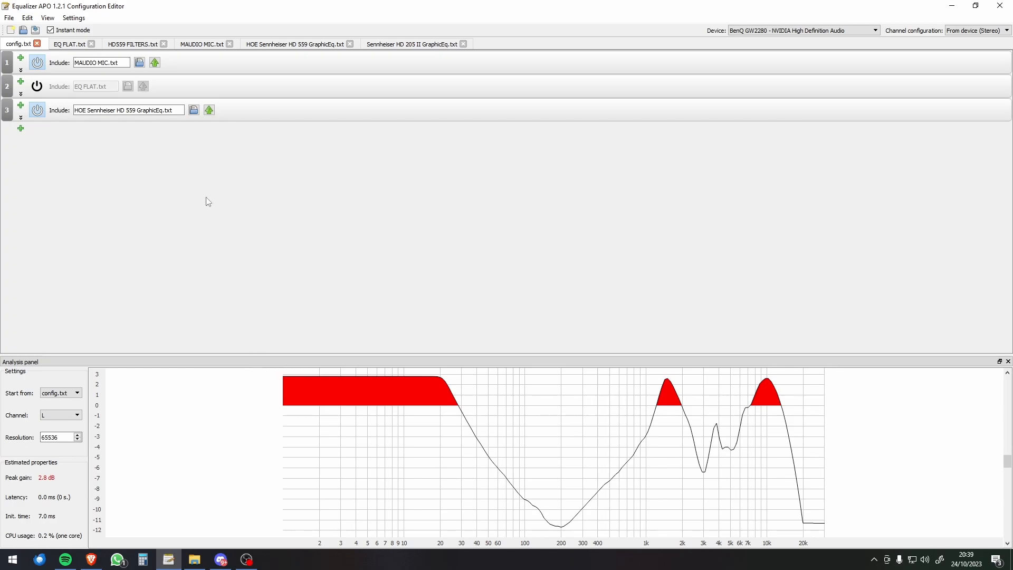
pyautogui.click(288, 45)
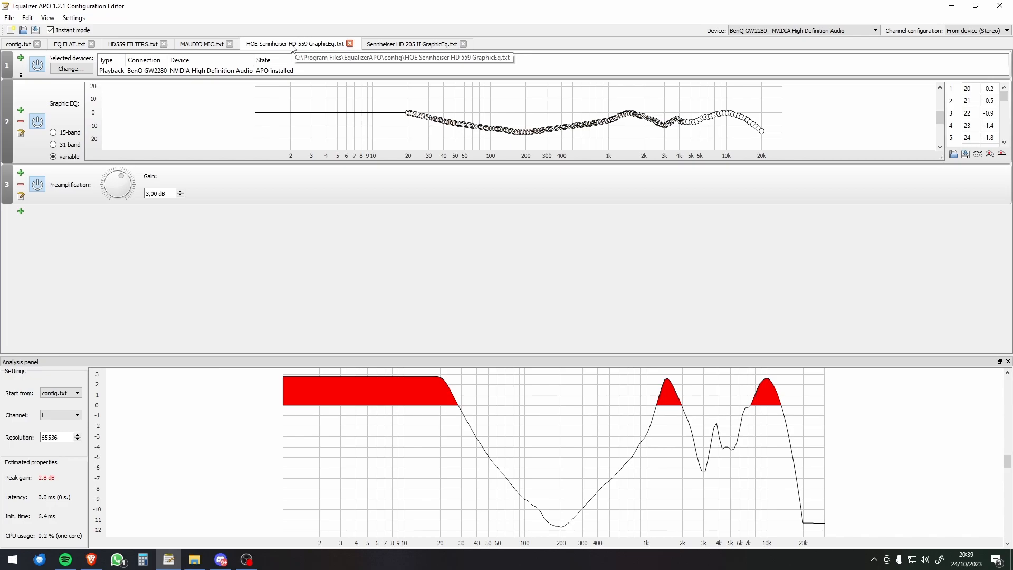
# Step: Switch to AutoEq, set the equalizer app to EqualizerAPO ParametricEq and the target to Harman Over-ear 2018
pyautogui.click(92, 559)
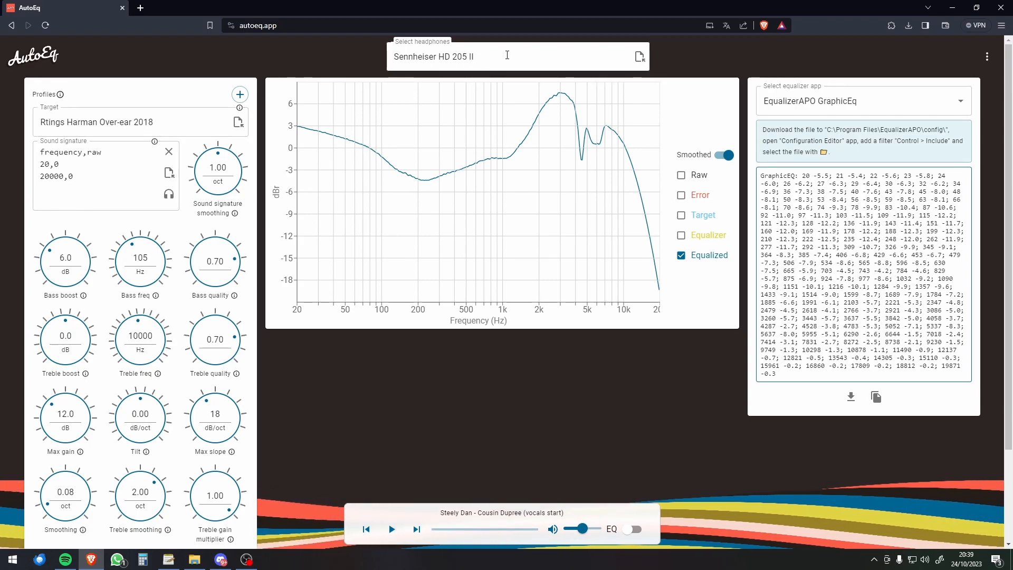
pyautogui.click(529, 53)
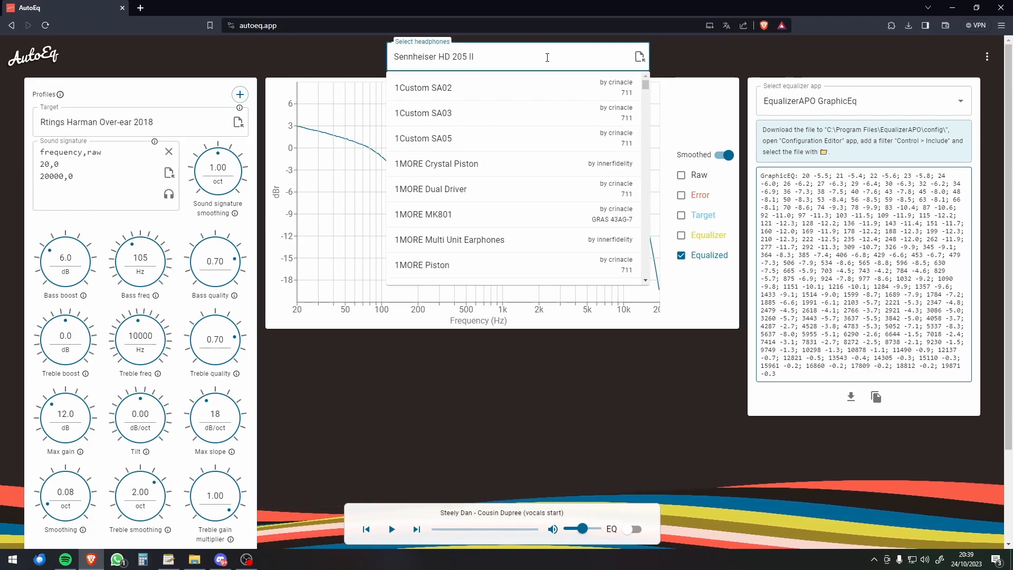
pyautogui.click(905, 99)
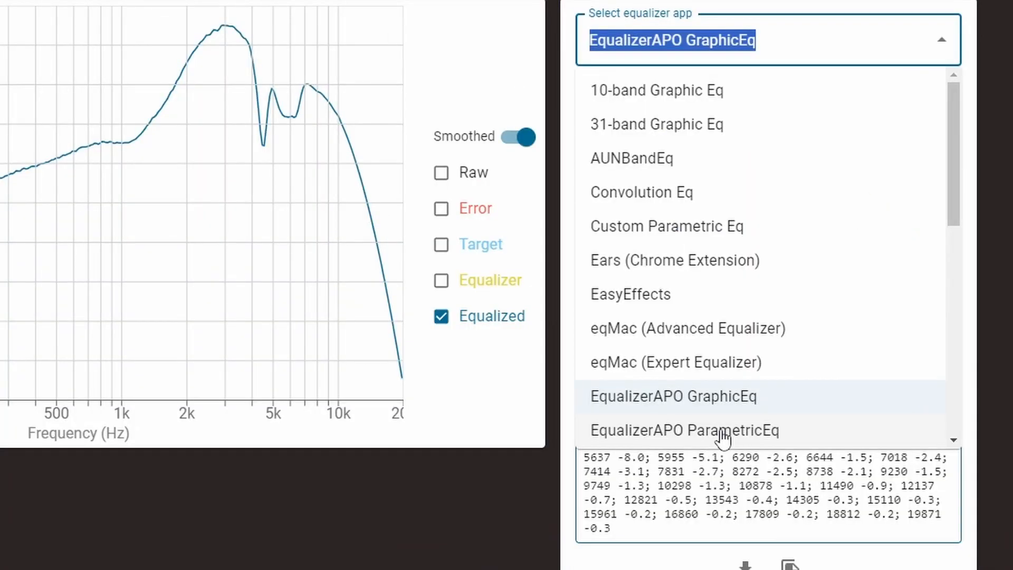
pyautogui.click(834, 318)
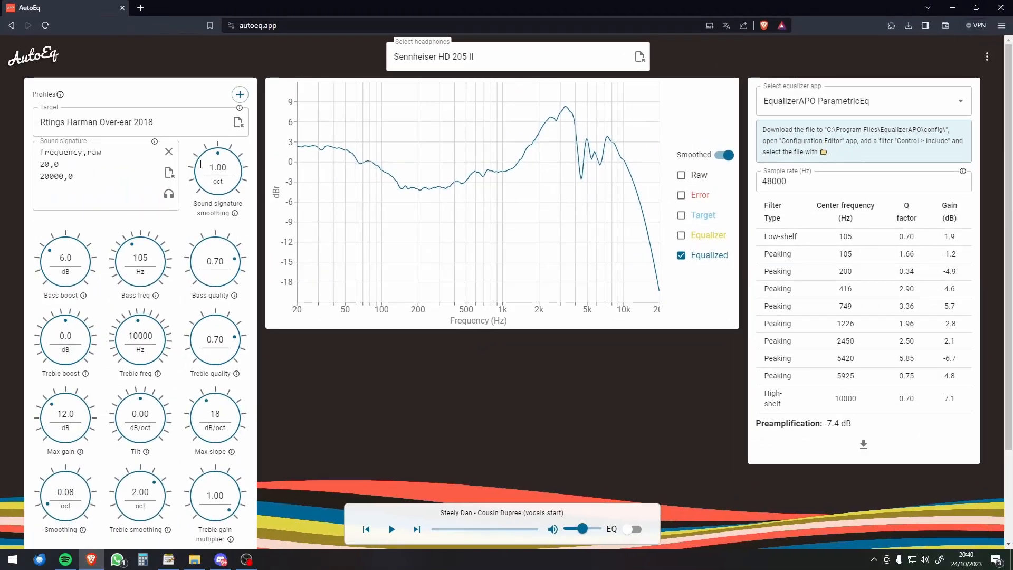
pyautogui.click(138, 122)
pyautogui.scroll(3, 121, 221)
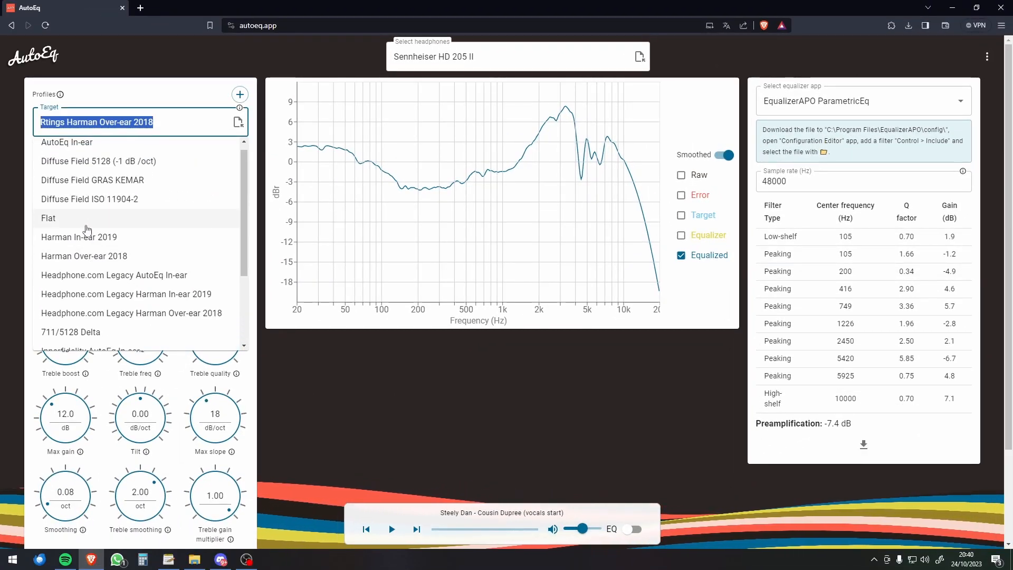
pyautogui.click(95, 256)
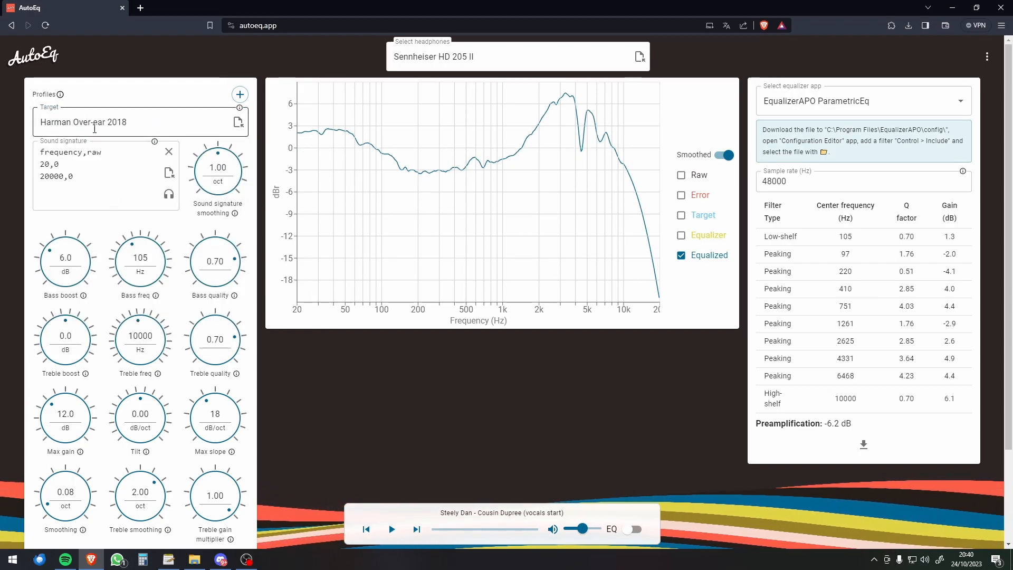
# Step: Check the profile's preamplification value, download Sennheiser HD 205 II ParametricEq.txt, and leave the browser
pyautogui.moveTo(835, 423)
pyautogui.mouseDown()
pyautogui.moveTo(805, 424)
pyautogui.moveTo(841, 424)
pyautogui.mouseUp()
pyautogui.click(824, 424)
pyautogui.click(842, 424)
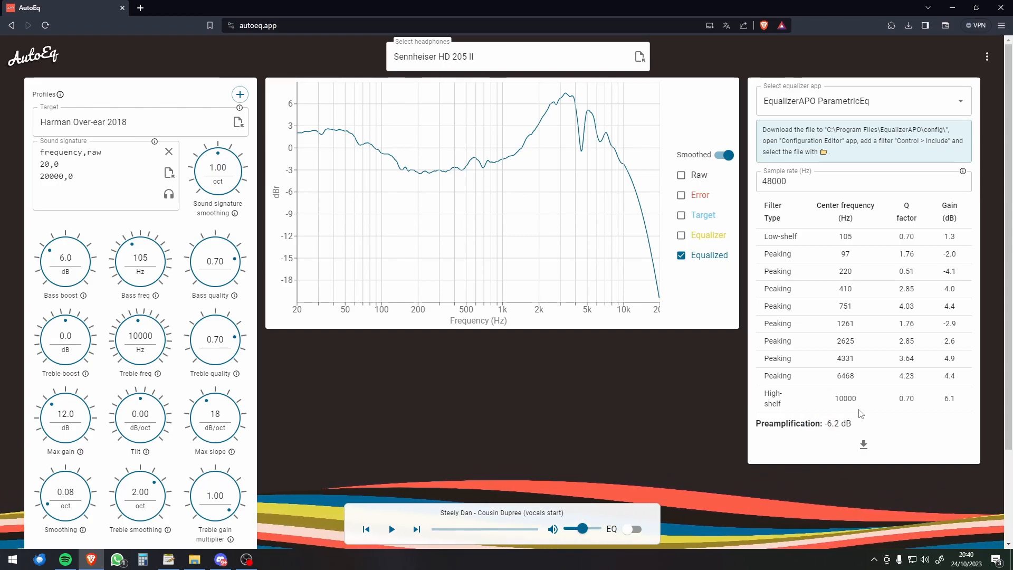
pyautogui.click(863, 446)
pyautogui.click(436, 419)
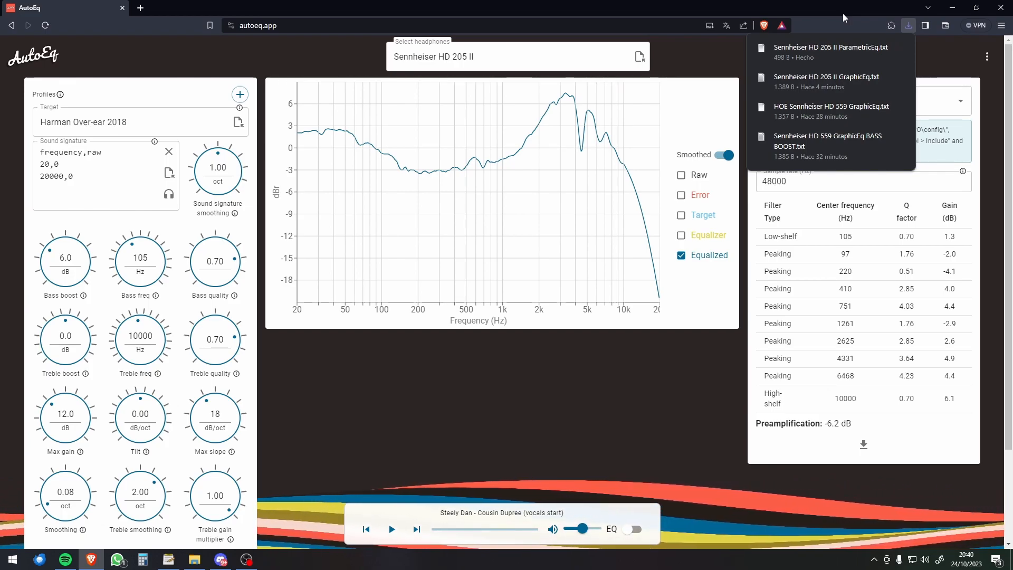
pyautogui.click(843, 15)
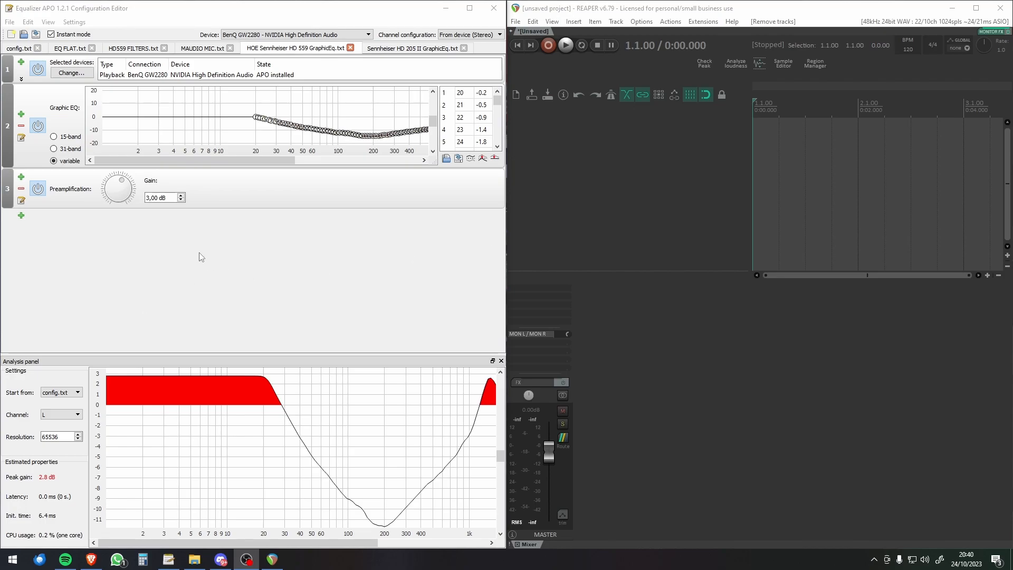
# Step: Move Sennheiser HD 205 II ParametricEq.txt from the desktop into the EqualizerAPO config folder
pyautogui.click(446, 8)
pyautogui.click(175, 507)
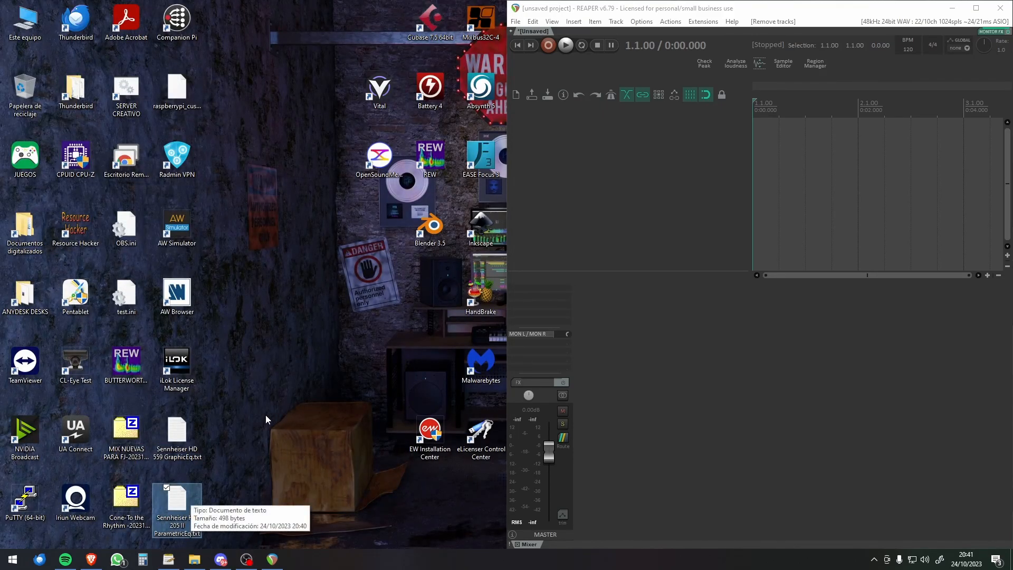
pyautogui.click(195, 559)
pyautogui.moveTo(185, 512); pyautogui.dragTo(479, 334)
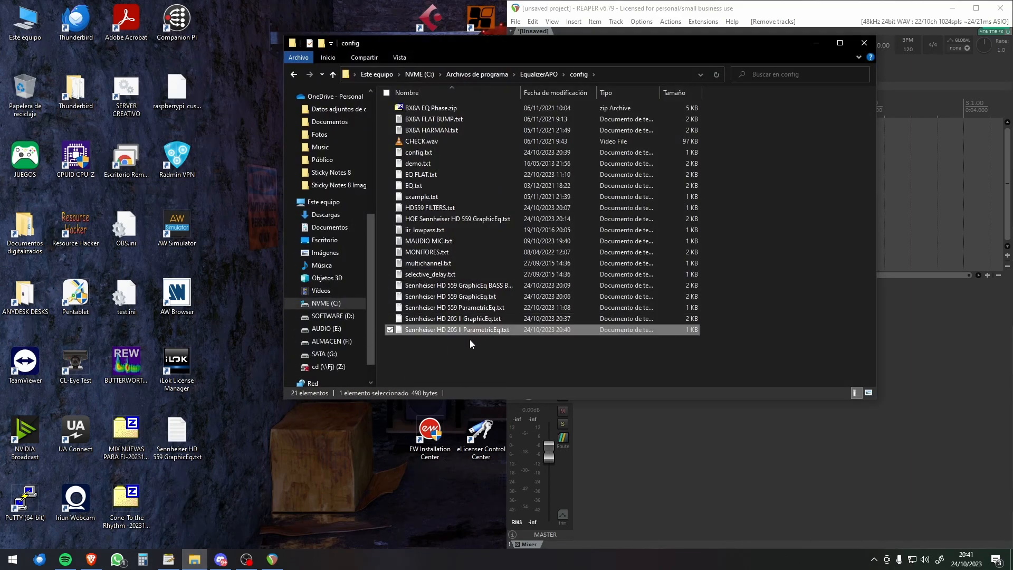
pyautogui.click(471, 342)
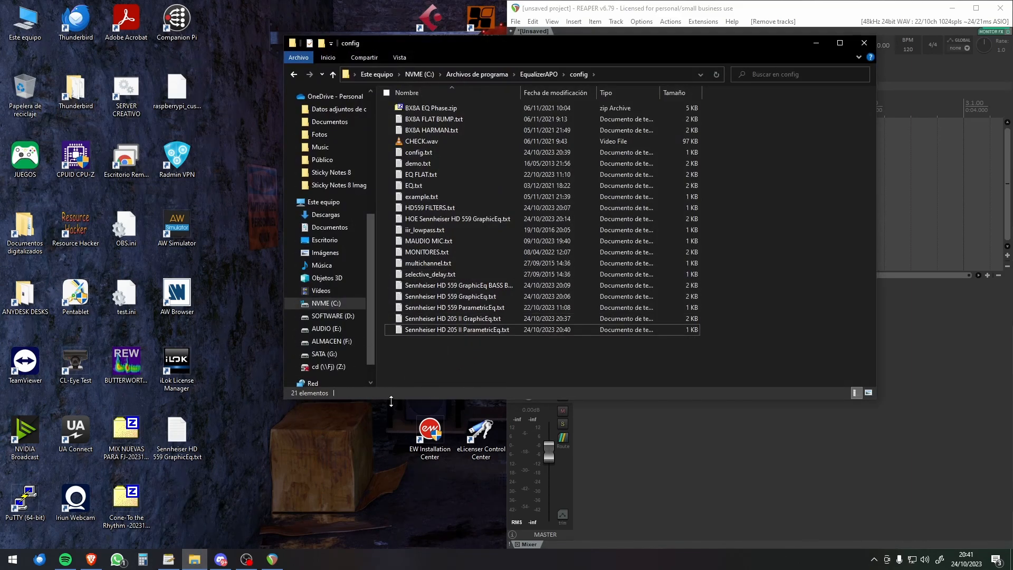
# Step: Switch to Equalizer APO, open Sennheiser HD 205 II ParametricEq.txt, and close the analysis view to show the full filter list
pyautogui.click(165, 563)
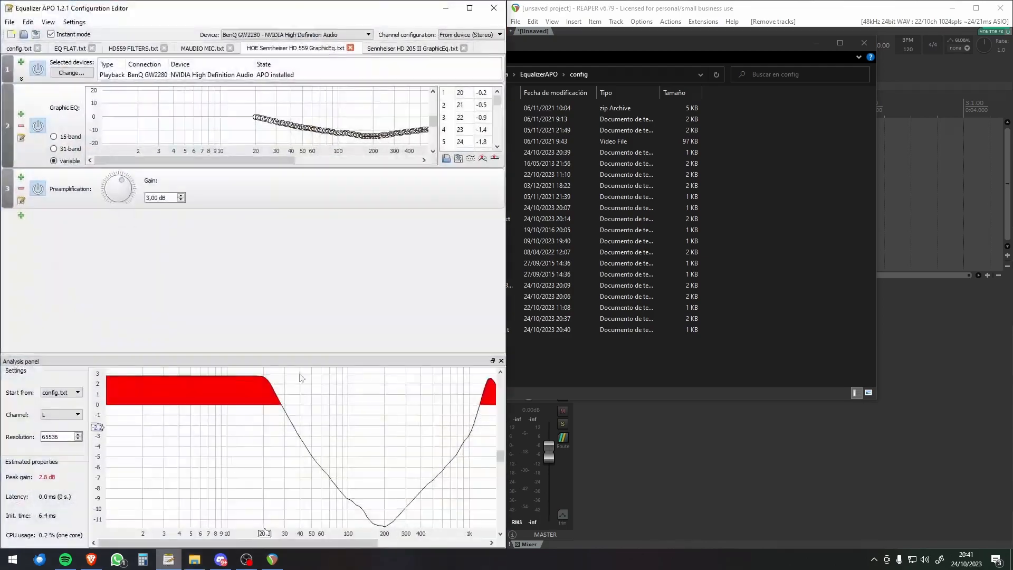
pyautogui.click(10, 22)
pyautogui.click(37, 50)
pyautogui.scroll(-5, 211, 222)
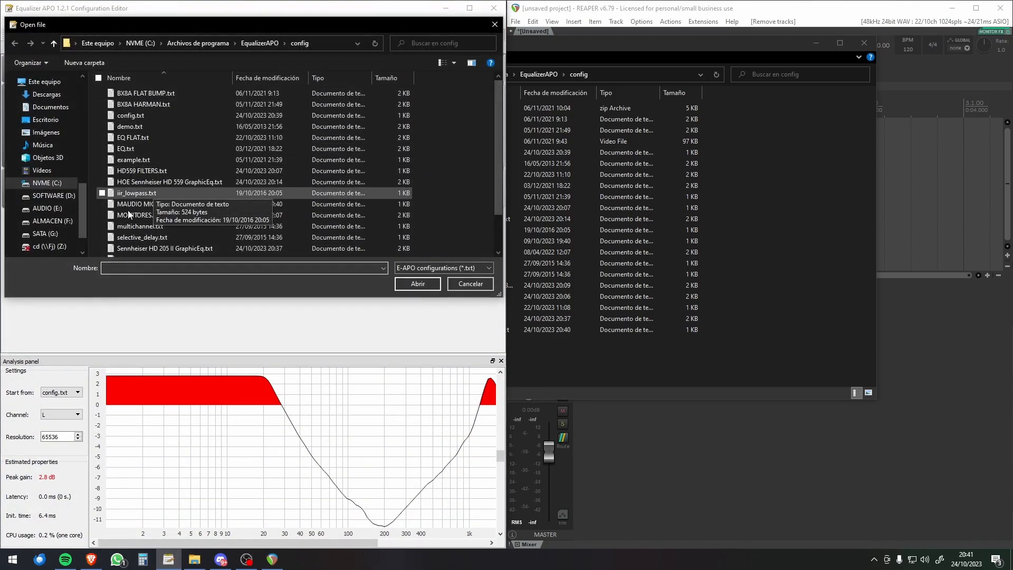
pyautogui.doubleClick(174, 218)
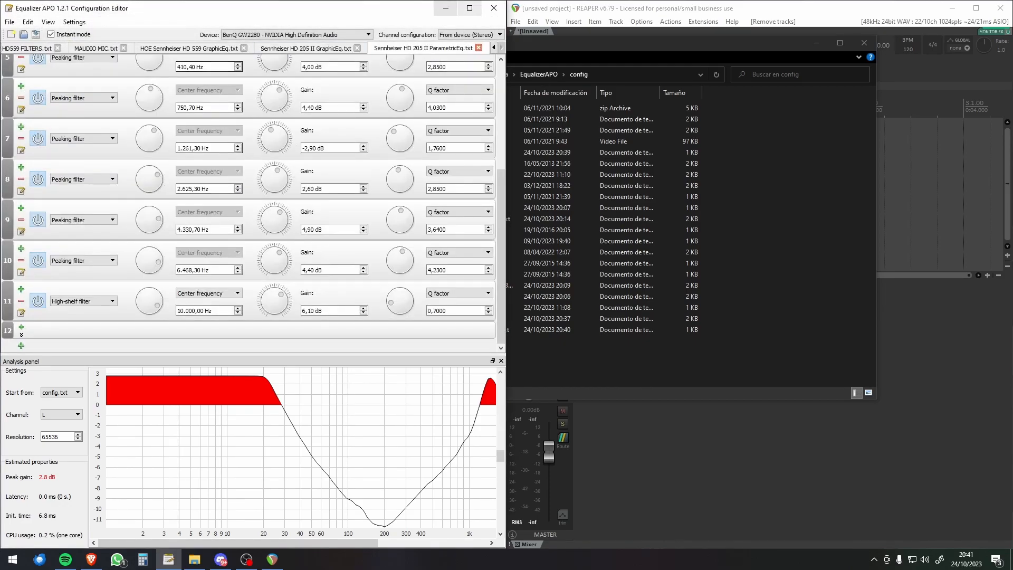
pyautogui.click(501, 361)
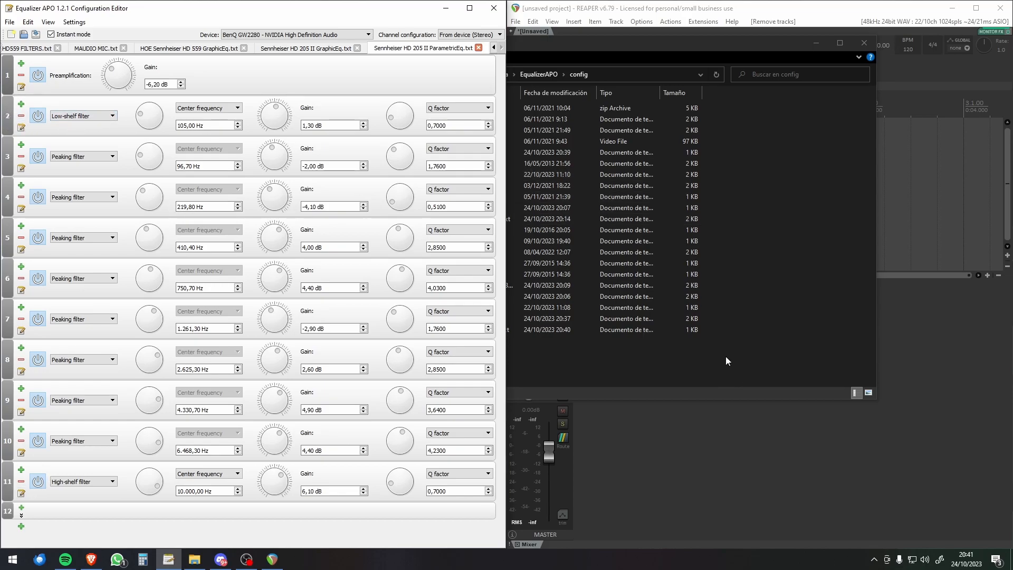
# Step: Switch to REAPER, open the Monitoring FX chain, and remove the enabled ReaEQ at the end of the chain
pyautogui.click(679, 441)
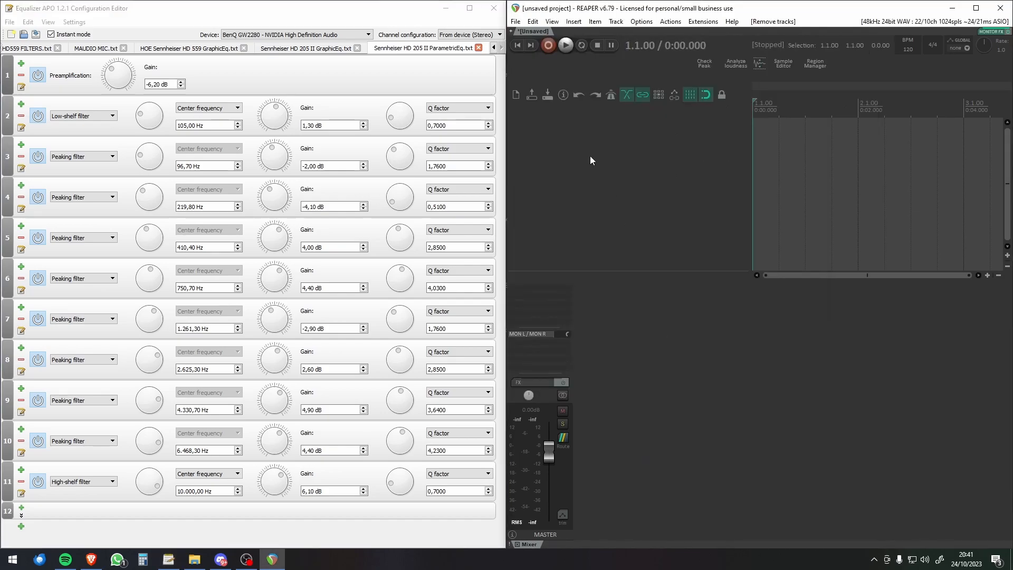
pyautogui.click(349, 13)
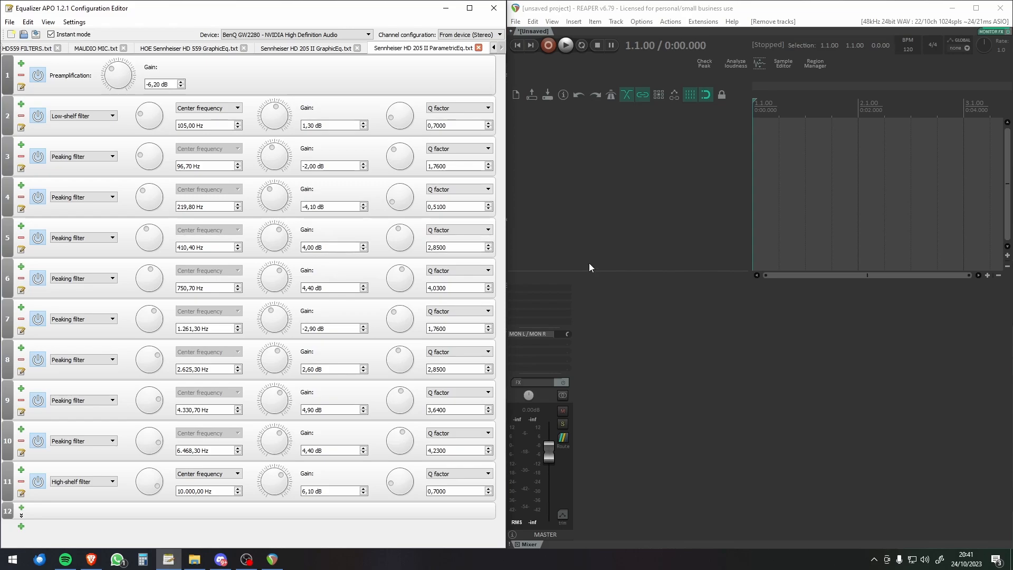
pyautogui.click(552, 22)
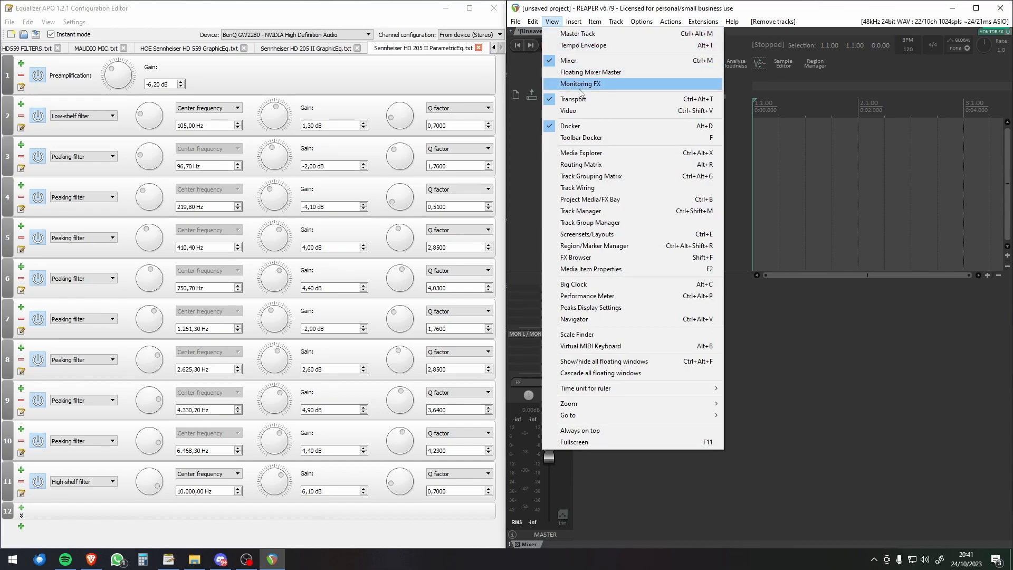
pyautogui.click(581, 84)
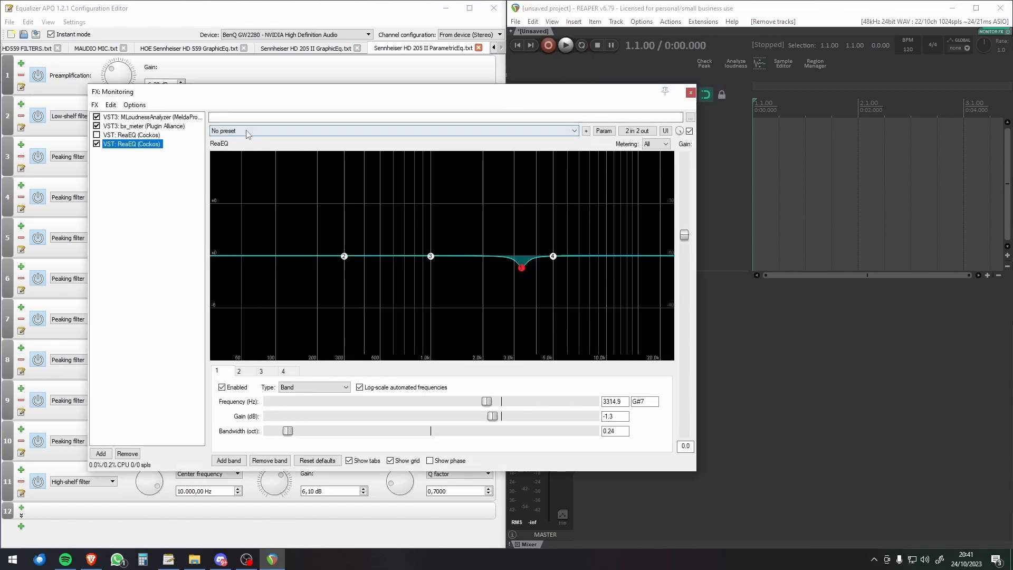
pyautogui.click(127, 453)
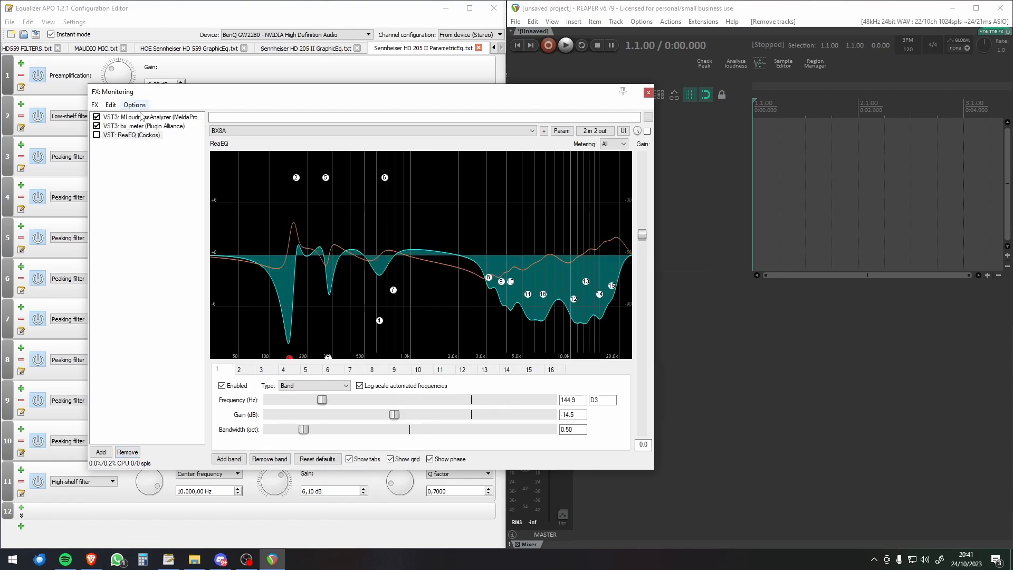
# Step: Look through MLoudnessAnalyzer, bx_meter and several bands of ReaEQ's BX8A preset, and move the FX window clear of the Equalizer APO filters
pyautogui.click(145, 117)
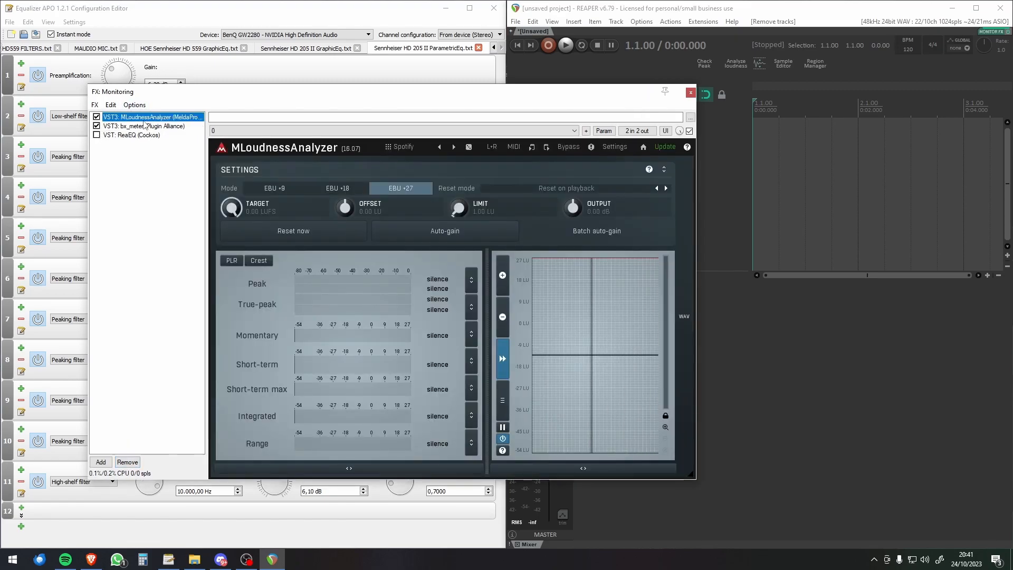
pyautogui.click(142, 128)
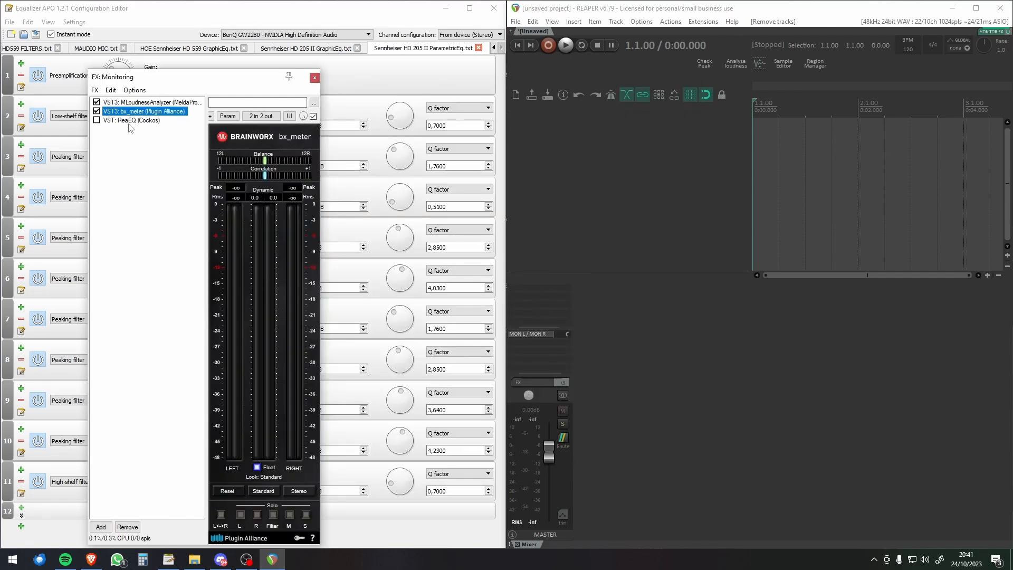
pyautogui.click(120, 121)
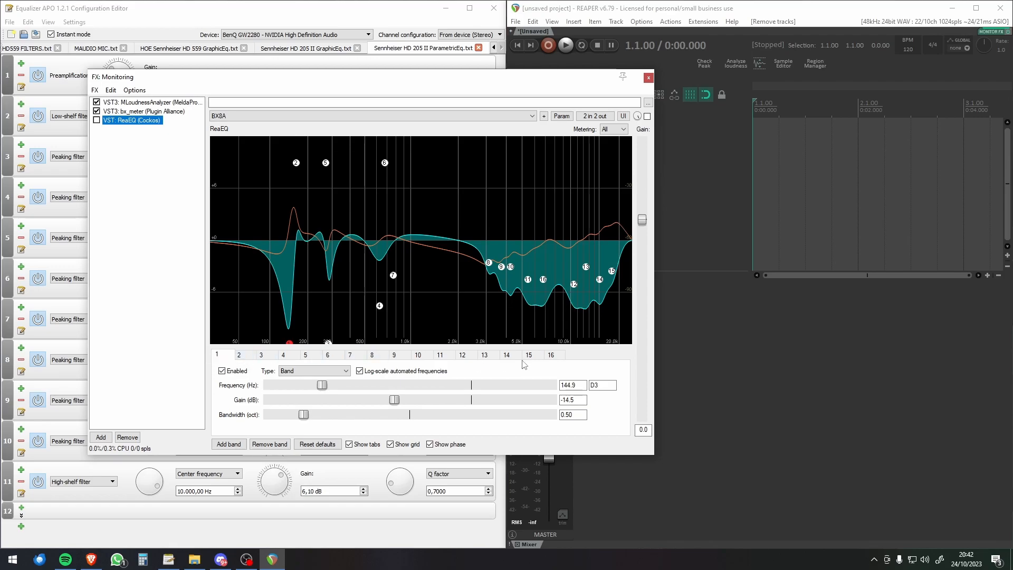
pyautogui.click(551, 355)
pyautogui.click(529, 355)
pyautogui.click(484, 355)
pyautogui.click(349, 355)
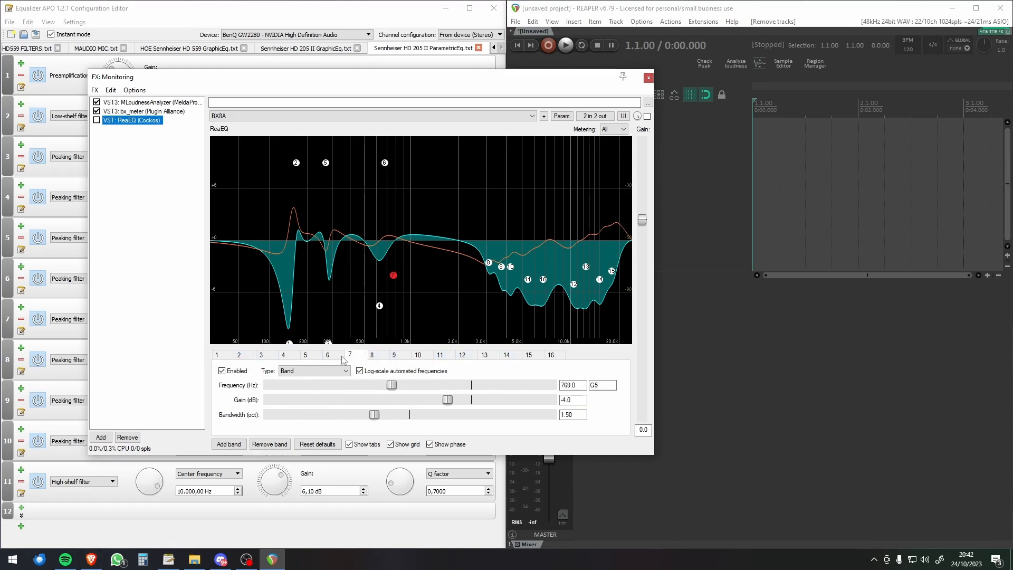
pyautogui.click(216, 355)
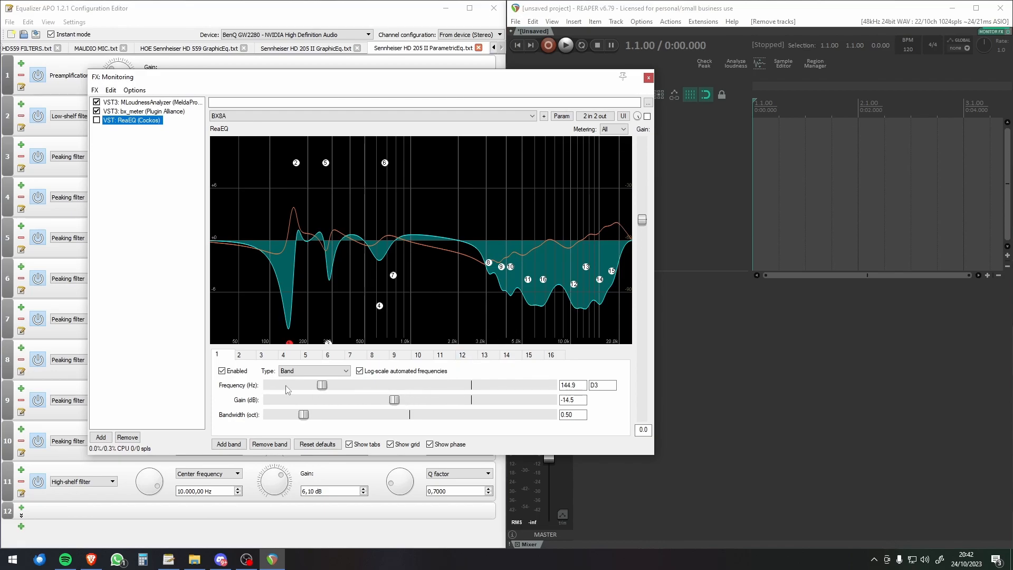
pyautogui.moveTo(350, 78); pyautogui.dragTo(560, 73)
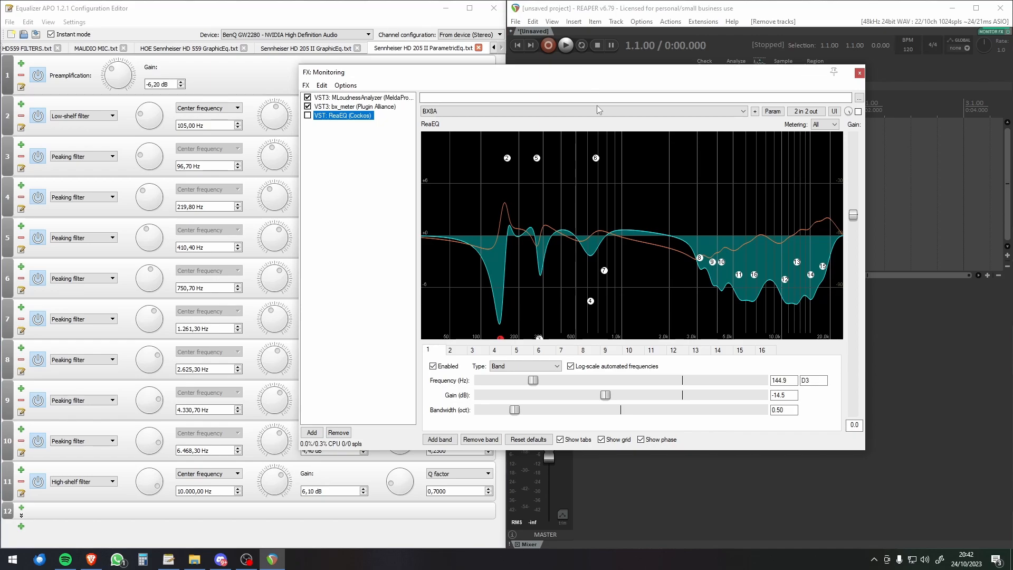
pyautogui.moveTo(671, 71); pyautogui.dragTo(663, 44)
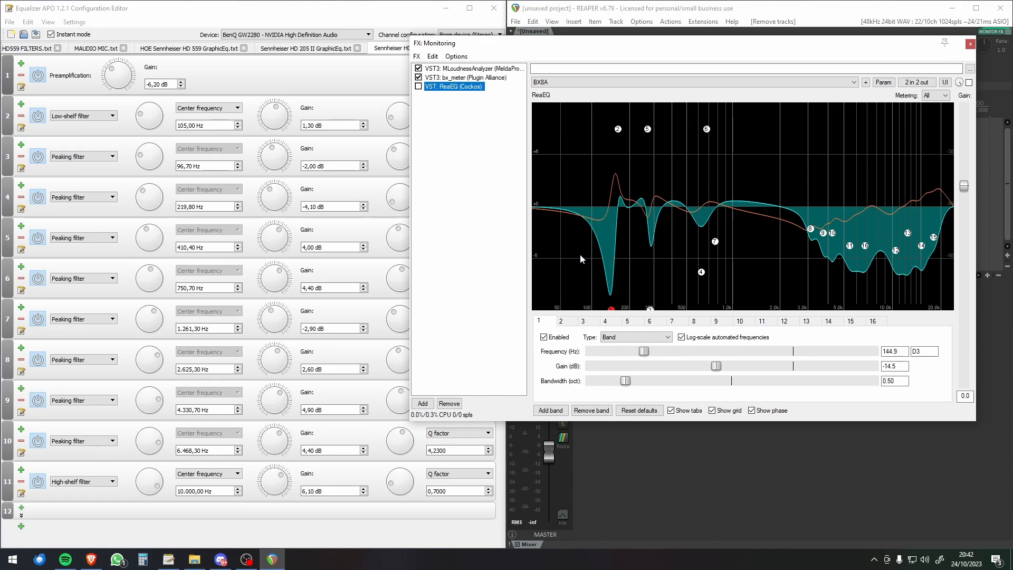
# Step: Try a new ReaEQ band with a bandwidth of 1, remove that band, and return to Equalizer APO
pyautogui.click(550, 410)
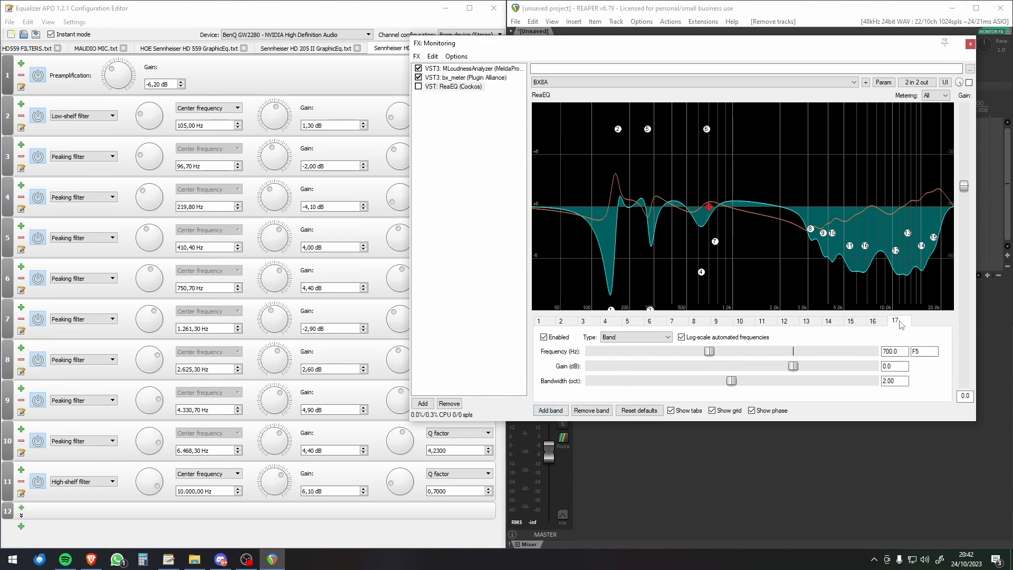
pyautogui.click(907, 382)
pyautogui.click(901, 380)
pyautogui.moveTo(901, 381); pyautogui.dragTo(752, 370)
pyautogui.write('1')
pyautogui.click(596, 414)
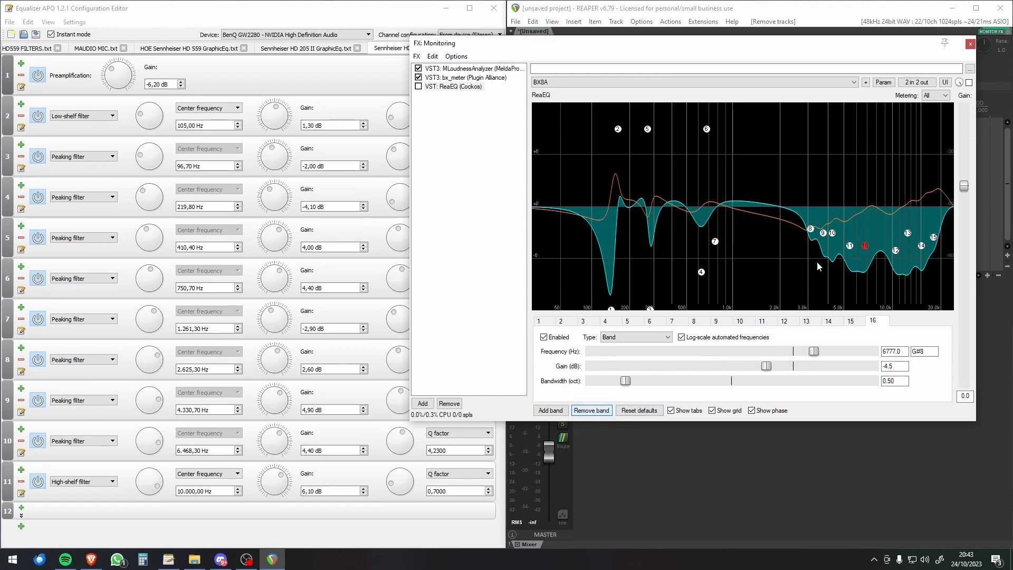
pyautogui.click(379, 16)
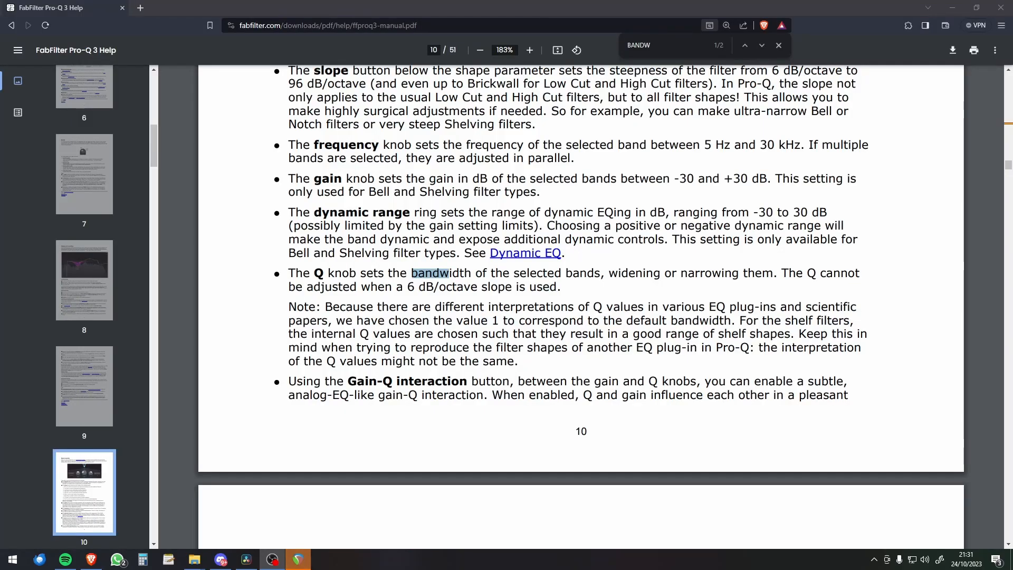
# Step: In the browser's FabFilter Pro-Q 3 manual, close the text search and read the Q knob description with its note on Q value interpretations
pyautogui.click(779, 46)
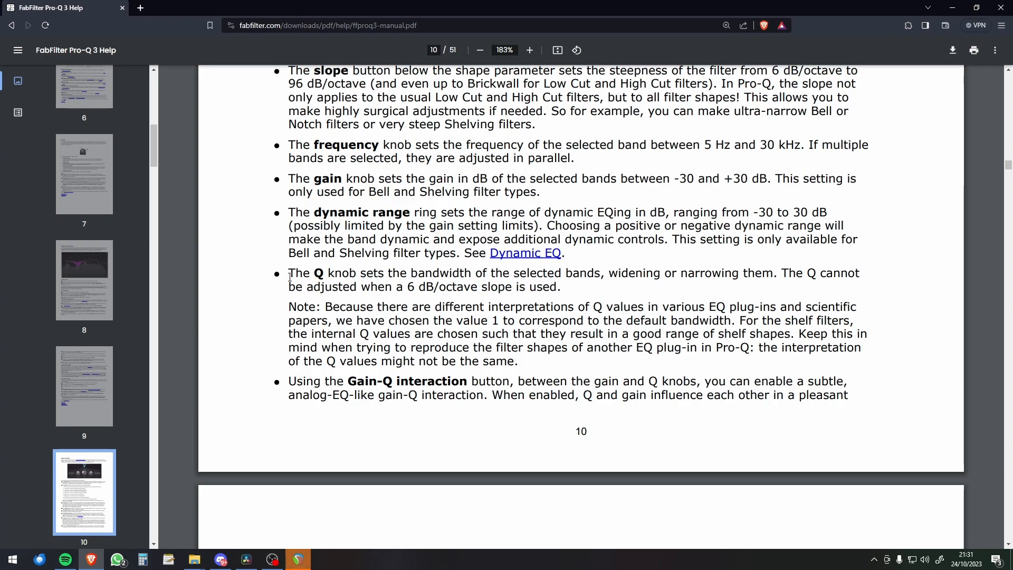
pyautogui.moveTo(289, 275); pyautogui.dragTo(523, 364)
pyautogui.click(348, 301)
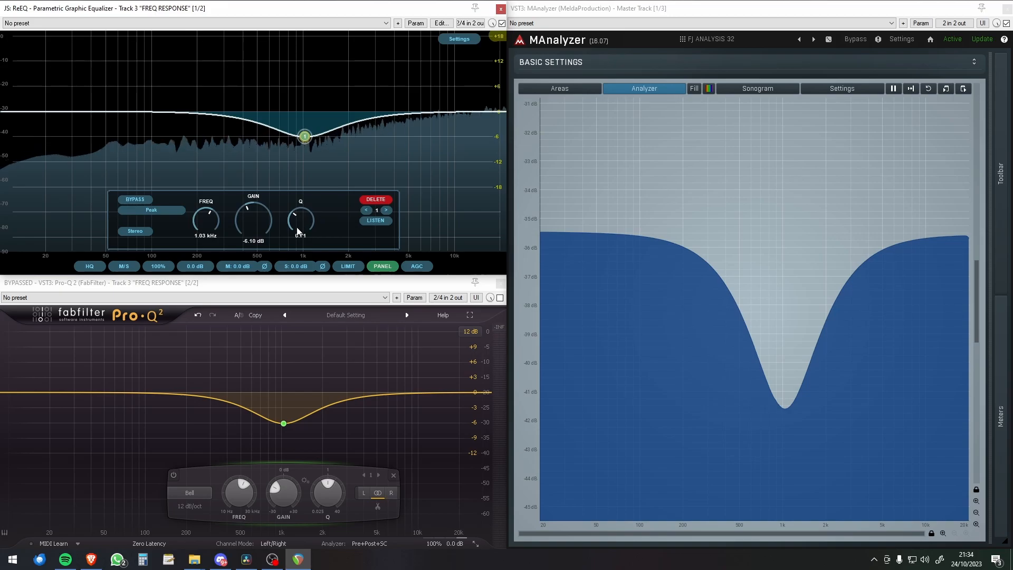
# Step: In REAPER, store the ReEQ response as MAnalyzer's reference curve, and swap the active equalizer by bypassing ReEQ and enabling Pro-Q 2
pyautogui.click(963, 91)
pyautogui.click(963, 91)
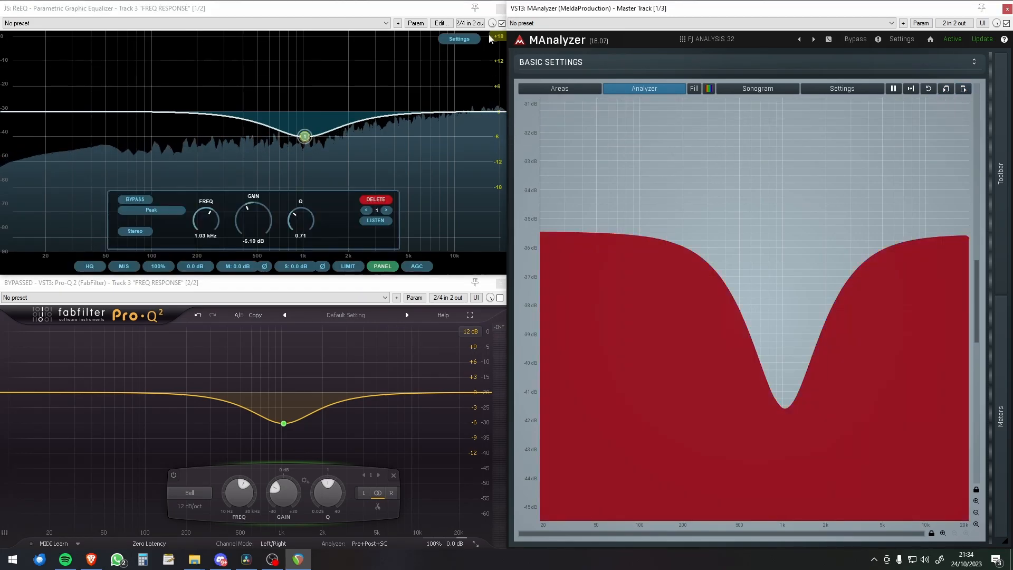
pyautogui.click(502, 24)
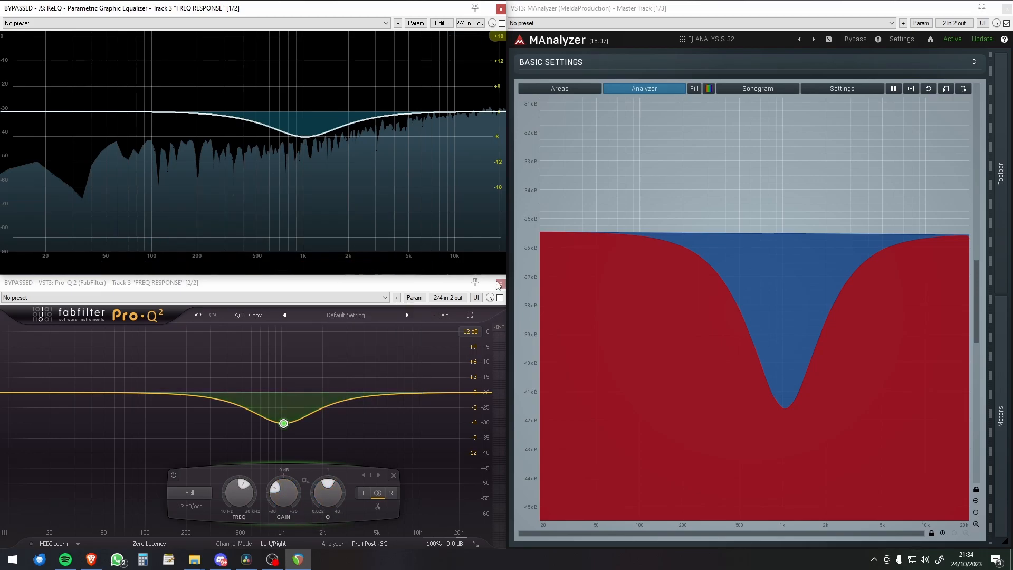
pyautogui.click(500, 298)
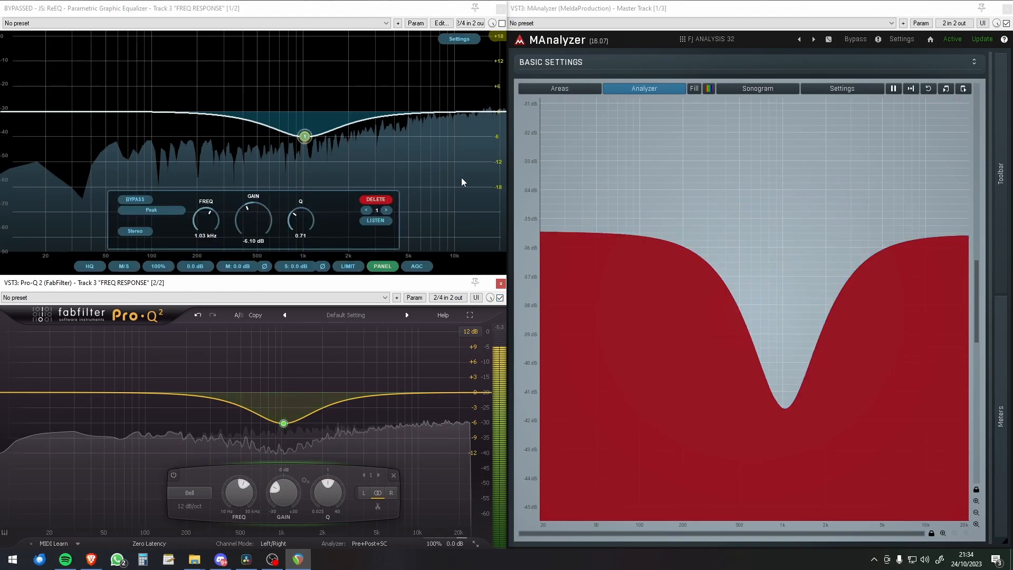
# Step: Set the Q of band 1 in Pro-Q 2 to 0.71 to compare its curve with ReEQ's
pyautogui.doubleClick(329, 495)
pyautogui.write('0.71')
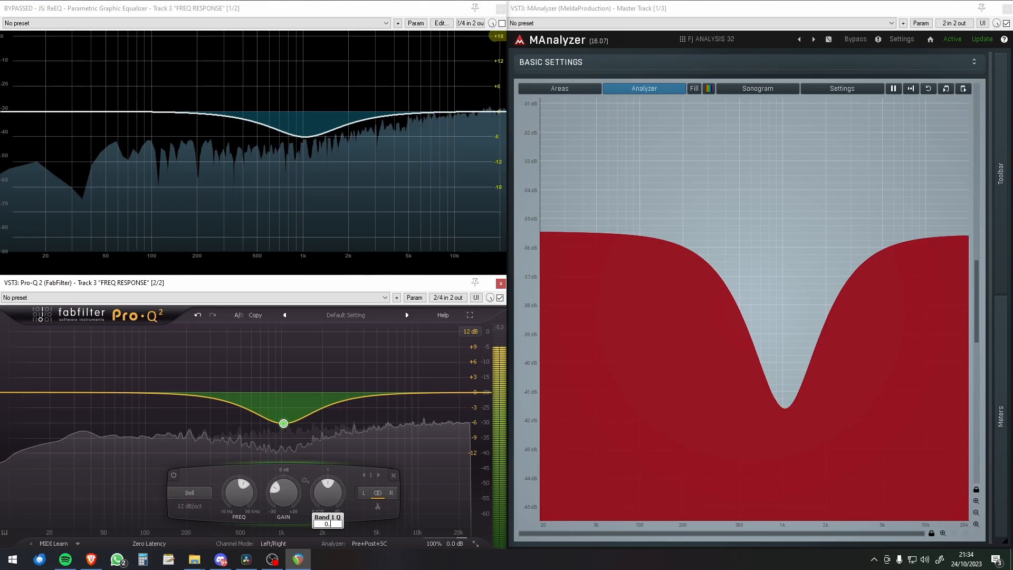
pyautogui.press('Return')
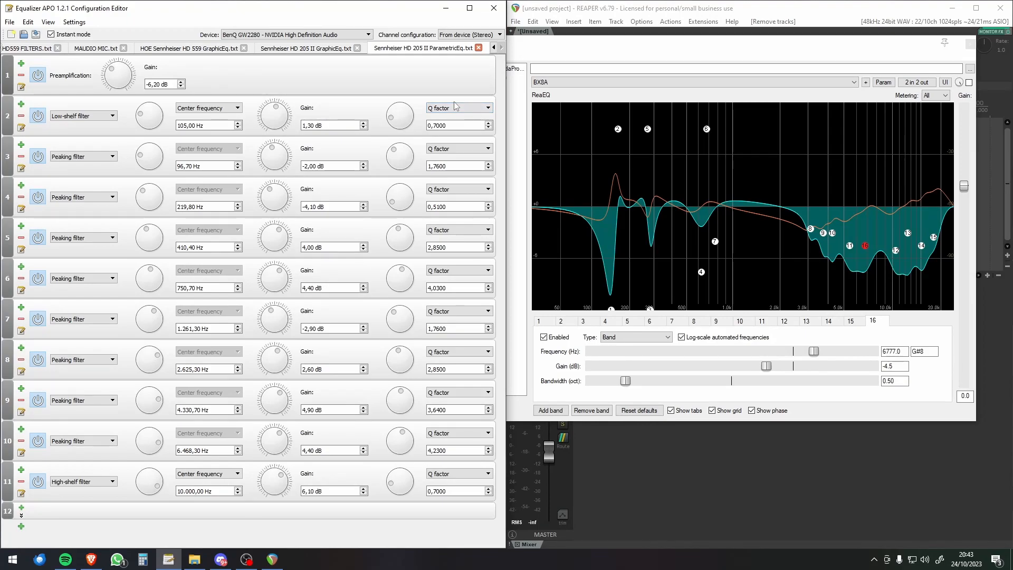
# Step: In Equalizer APO, change the peaking filters in rows 3 to 7 from Q factor to Bandwidth
pyautogui.click(453, 150)
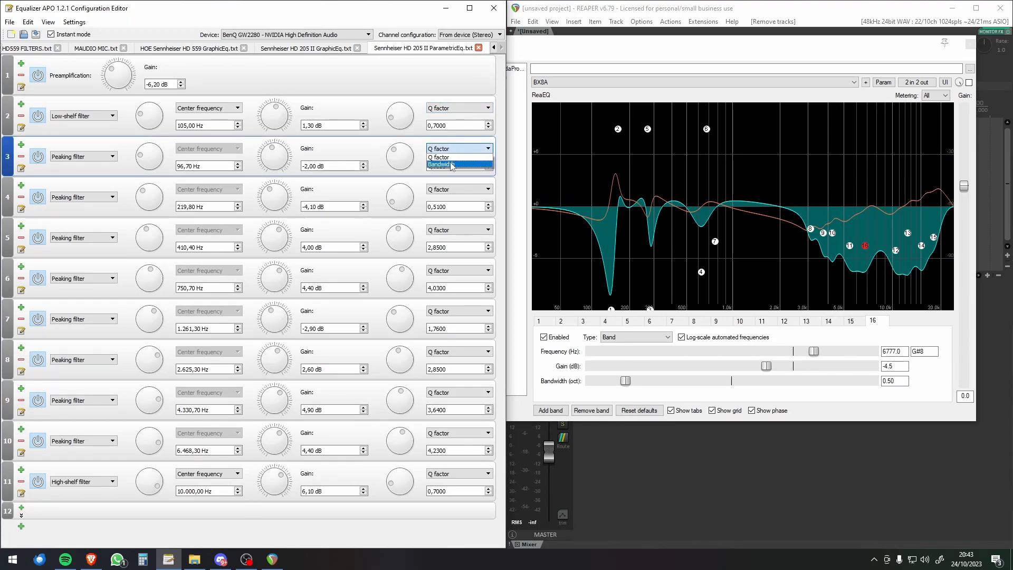
pyautogui.click(456, 156)
pyautogui.click(489, 150)
pyautogui.click(481, 163)
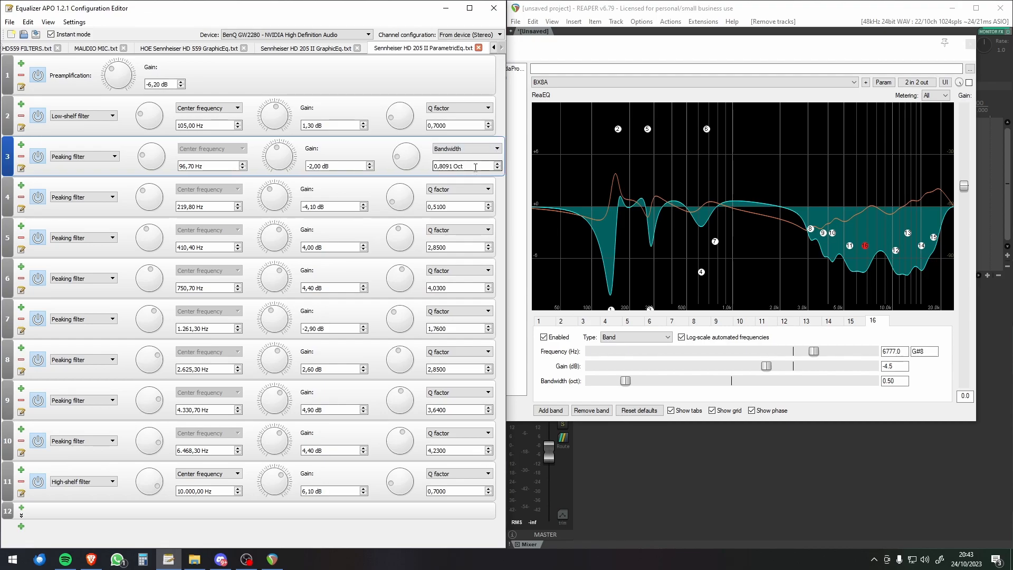
pyautogui.click(468, 190)
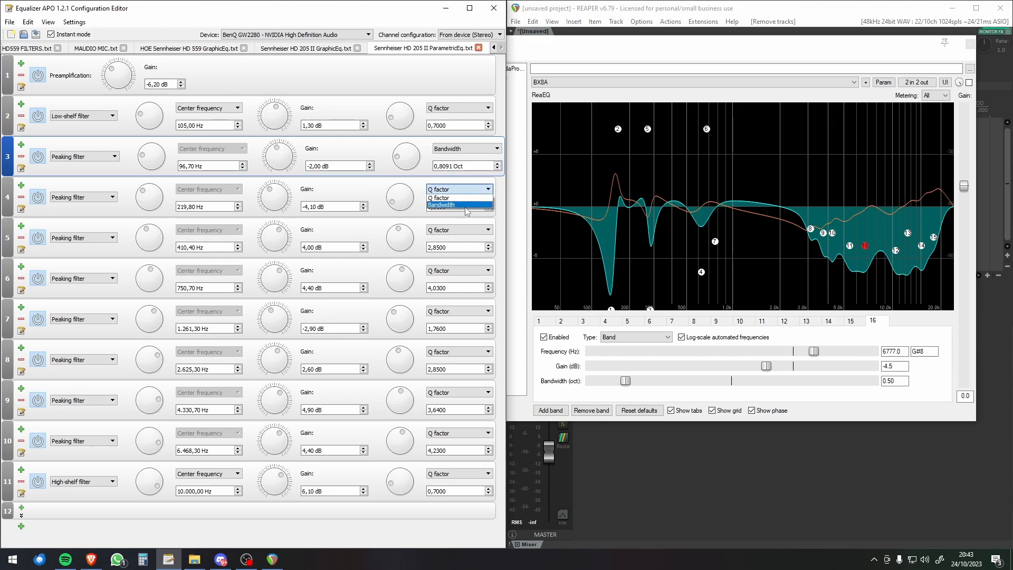
pyautogui.click(468, 205)
pyautogui.click(467, 230)
pyautogui.click(466, 247)
pyautogui.click(463, 271)
pyautogui.click(463, 289)
pyautogui.click(457, 314)
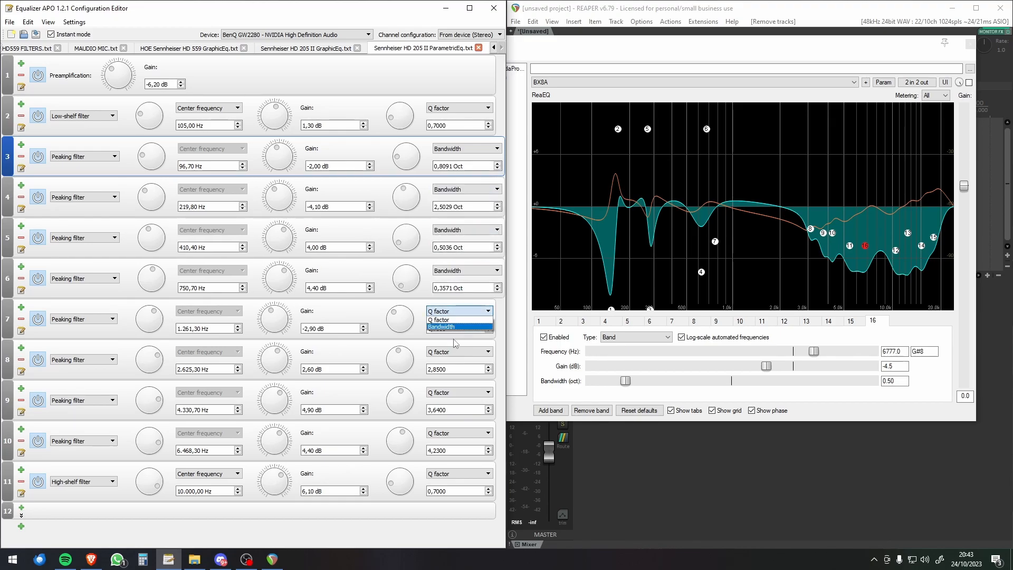
pyautogui.click(460, 332)
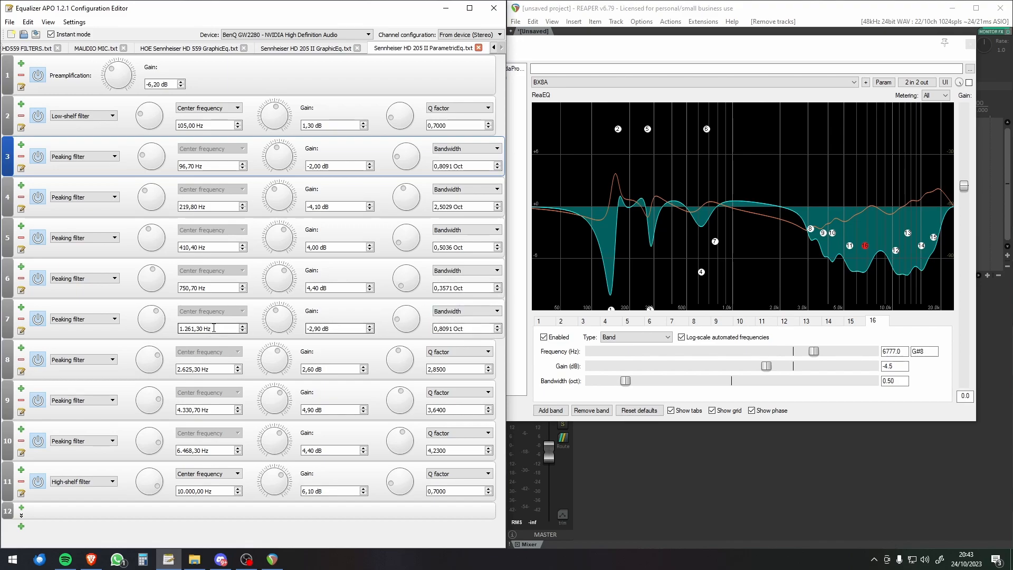
# Step: In REAPER's monitoring FX chain, check the filter types offered for ReaEQ band 16 and enable ReaEQ
pyautogui.moveTo(610, 48); pyautogui.dragTo(623, 198)
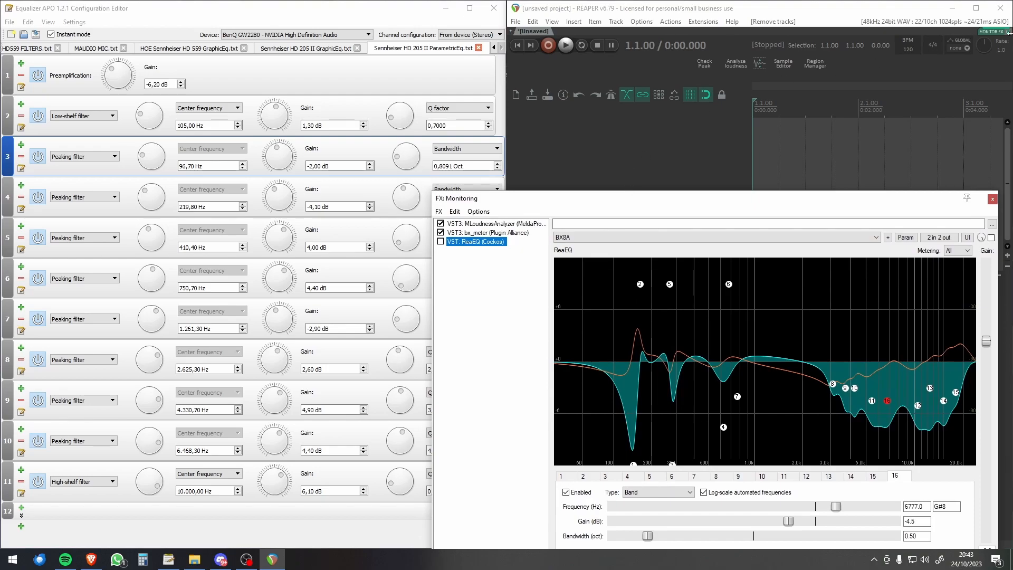
pyautogui.moveTo(737, 198); pyautogui.dragTo(723, 62)
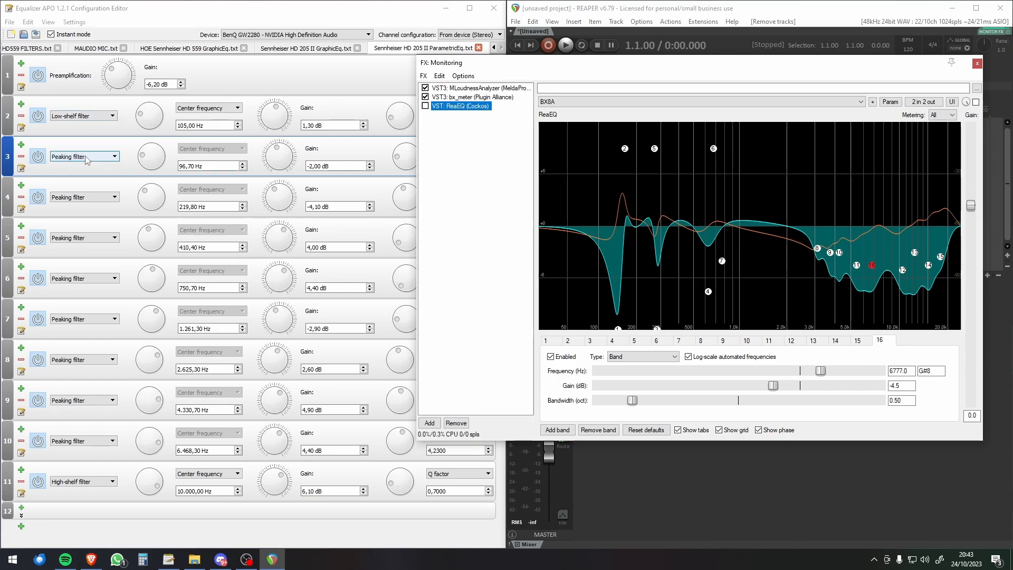
pyautogui.click(633, 357)
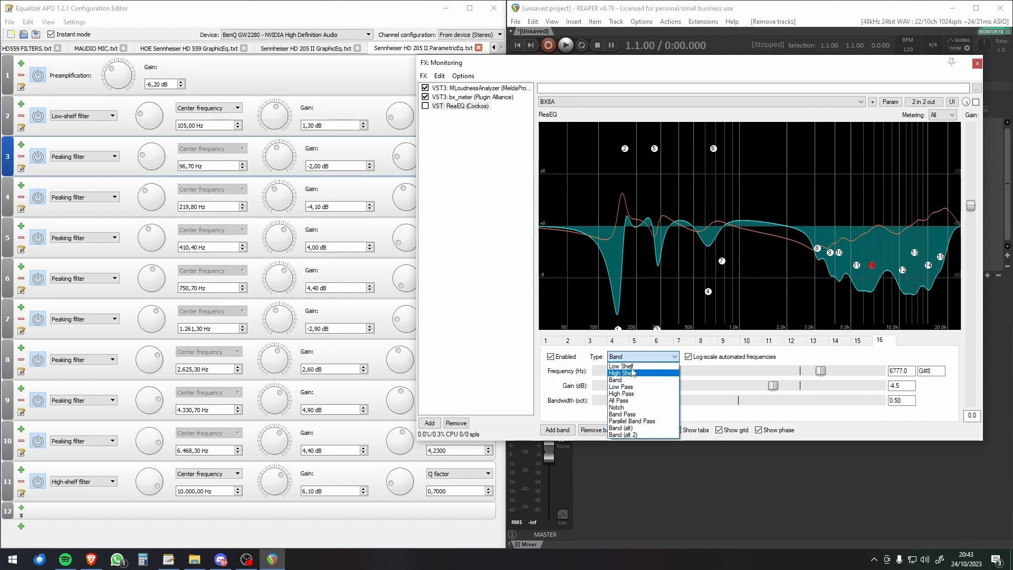
pyautogui.click(562, 387)
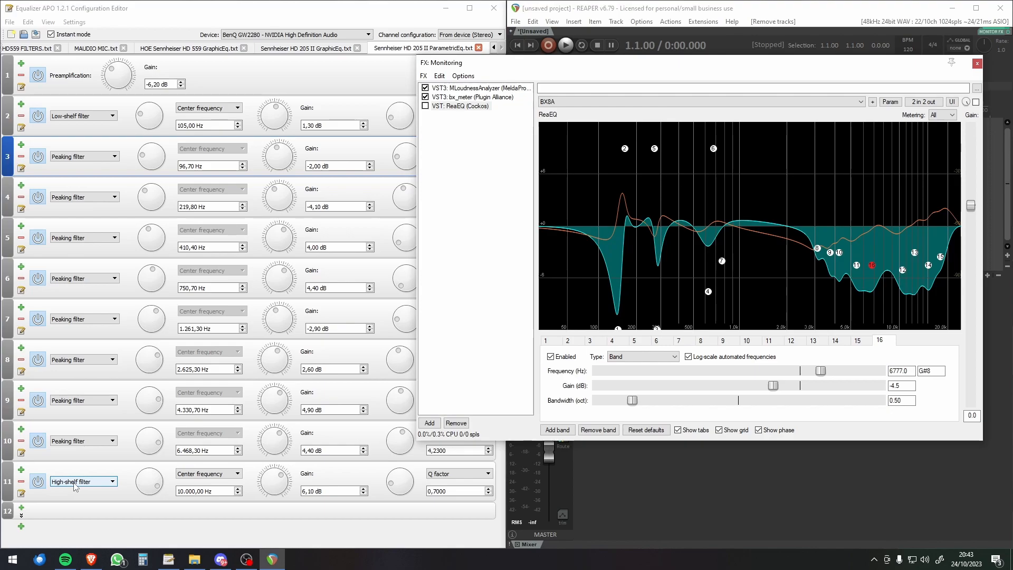
pyautogui.click(462, 108)
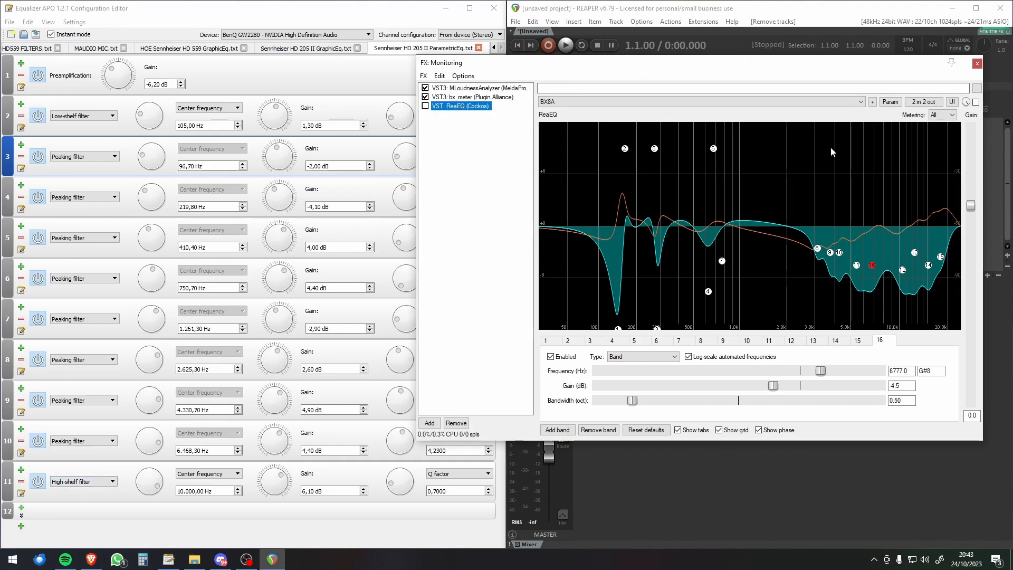
pyautogui.click(977, 63)
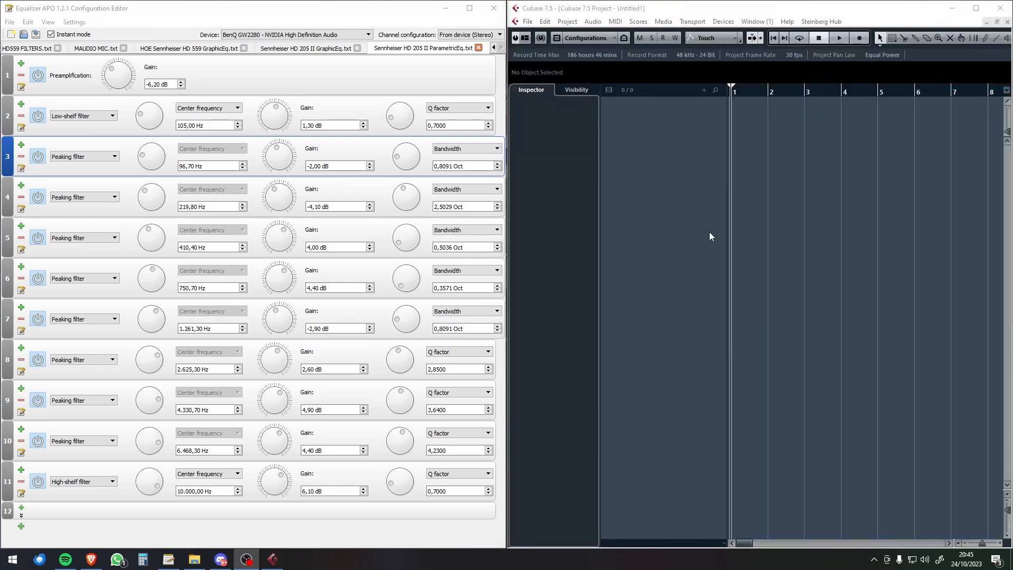
# Step: Switch to Cubase and open the Studio settings of the VST Connections
pyautogui.click(694, 10)
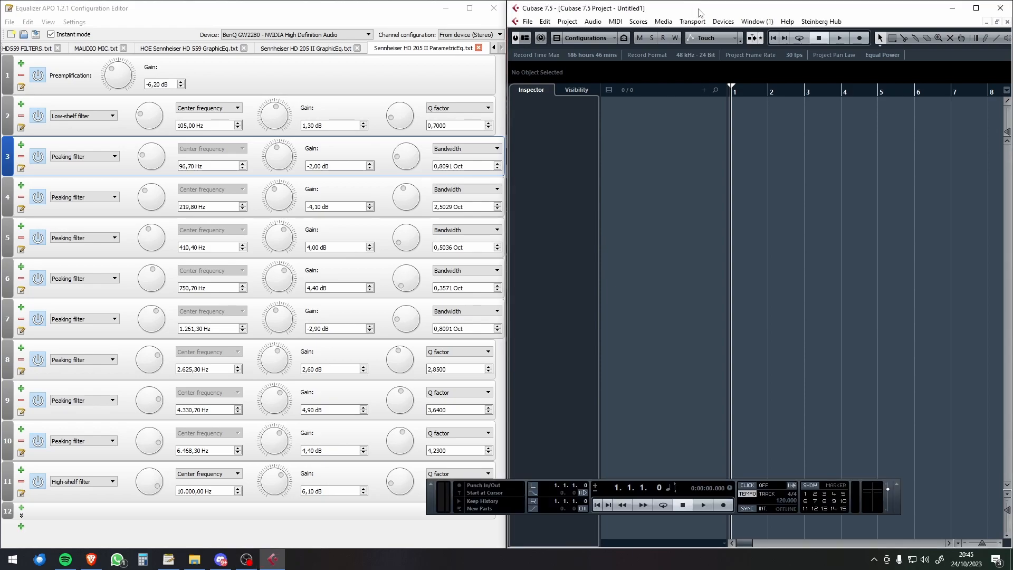
pyautogui.click(722, 22)
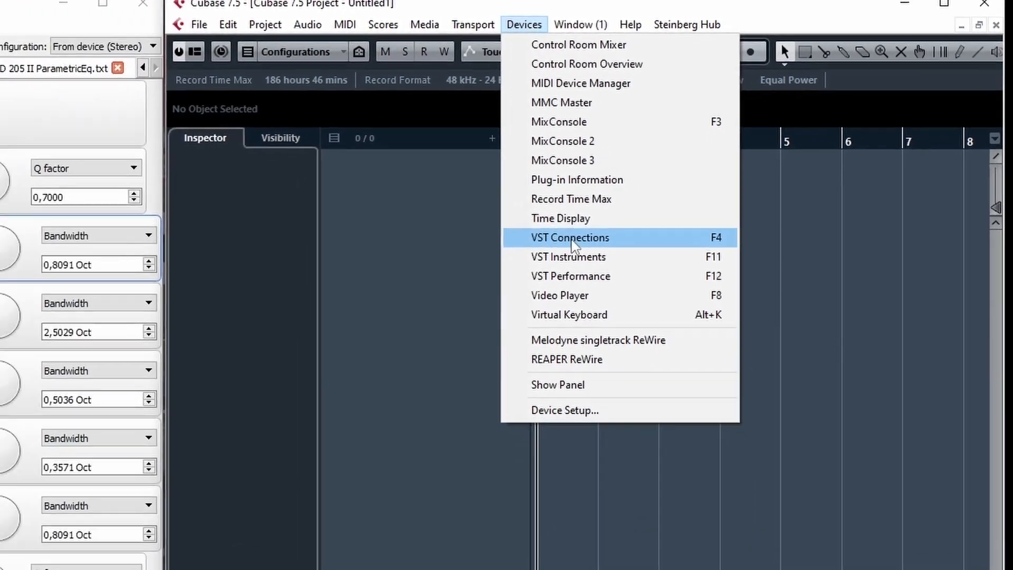
pyautogui.click(426, 308)
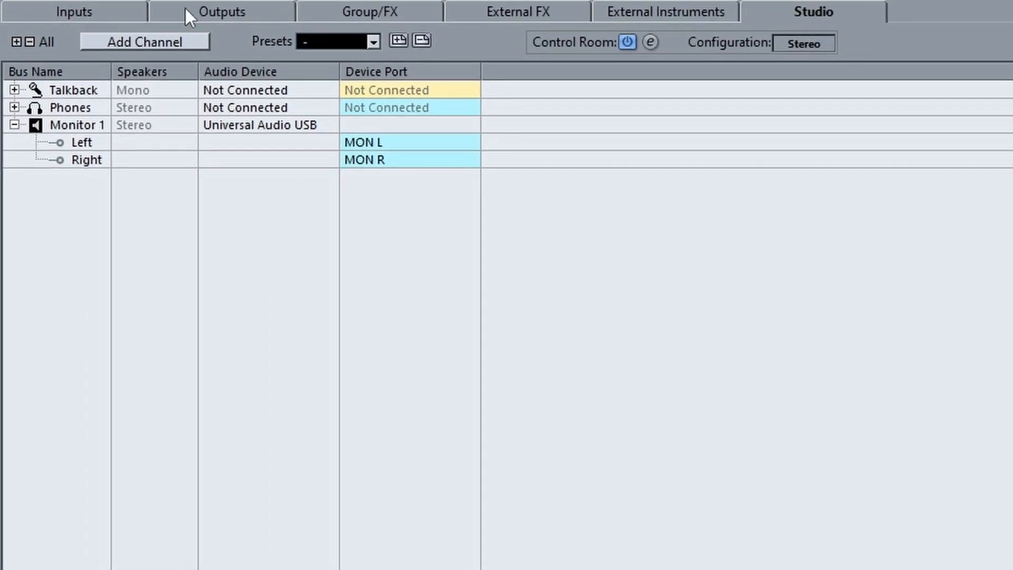
pyautogui.click(185, 8)
pyautogui.click(118, 8)
pyautogui.click(233, 8)
pyautogui.click(831, 12)
# Step: Disable the Control Room and enable it again
pyautogui.click(627, 38)
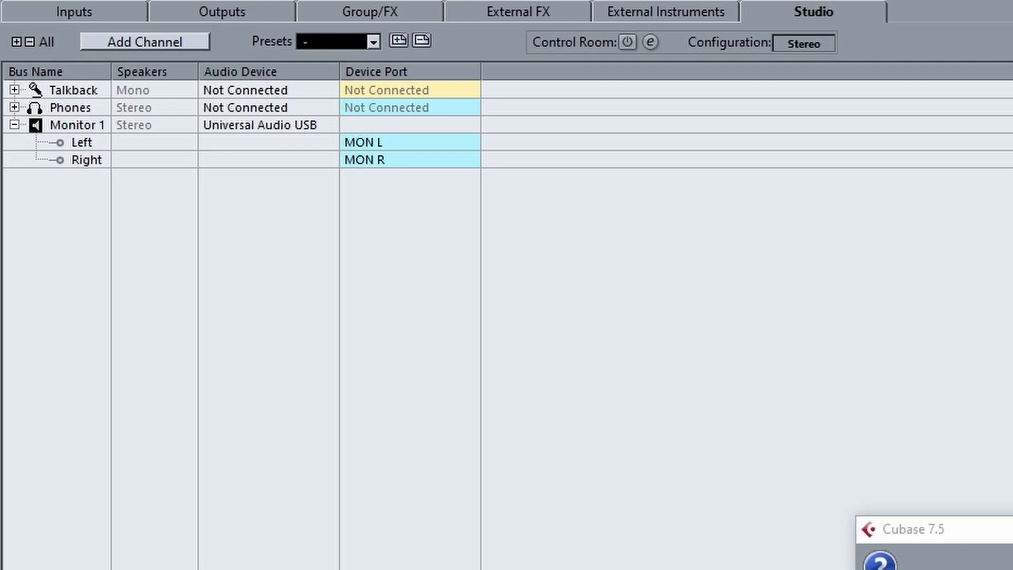
pyautogui.click(949, 569)
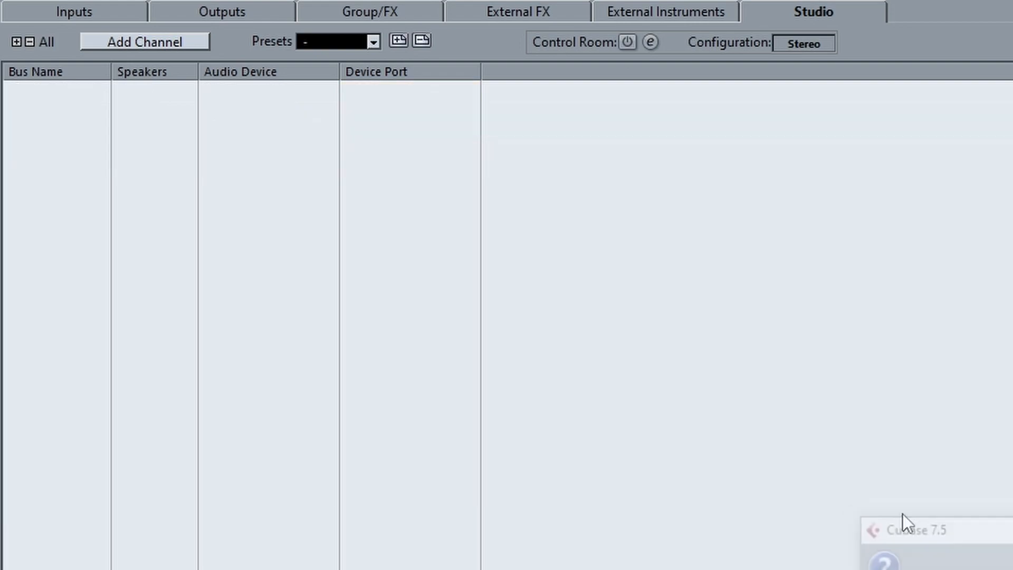
pyautogui.click(628, 42)
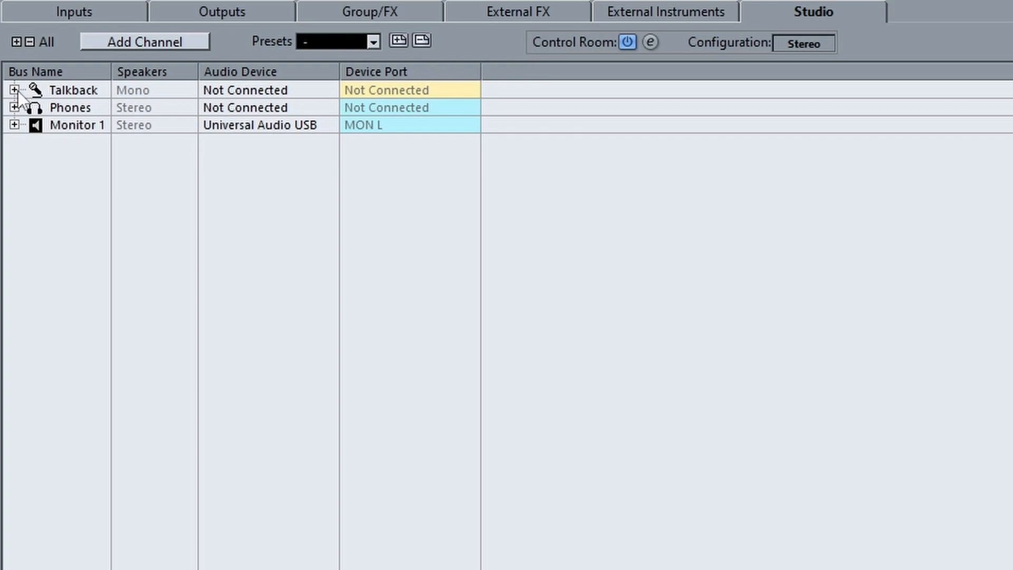
# Step: Assign the Control Room's Monitor 1 left channel to MON L and its right channel to MON R
pyautogui.click(14, 125)
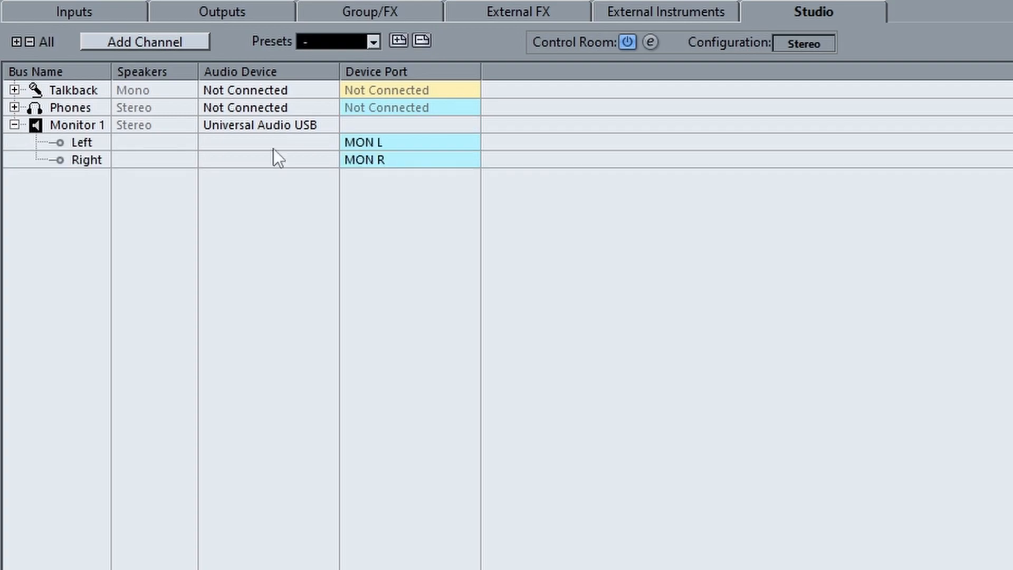
pyautogui.click(365, 144)
pyautogui.click(398, 199)
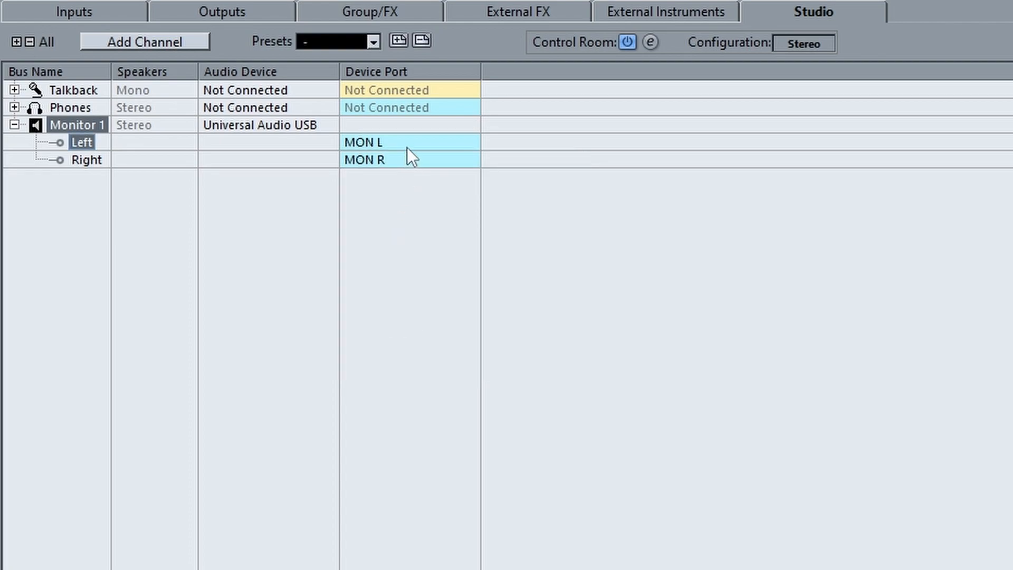
pyautogui.click(409, 158)
pyautogui.click(394, 234)
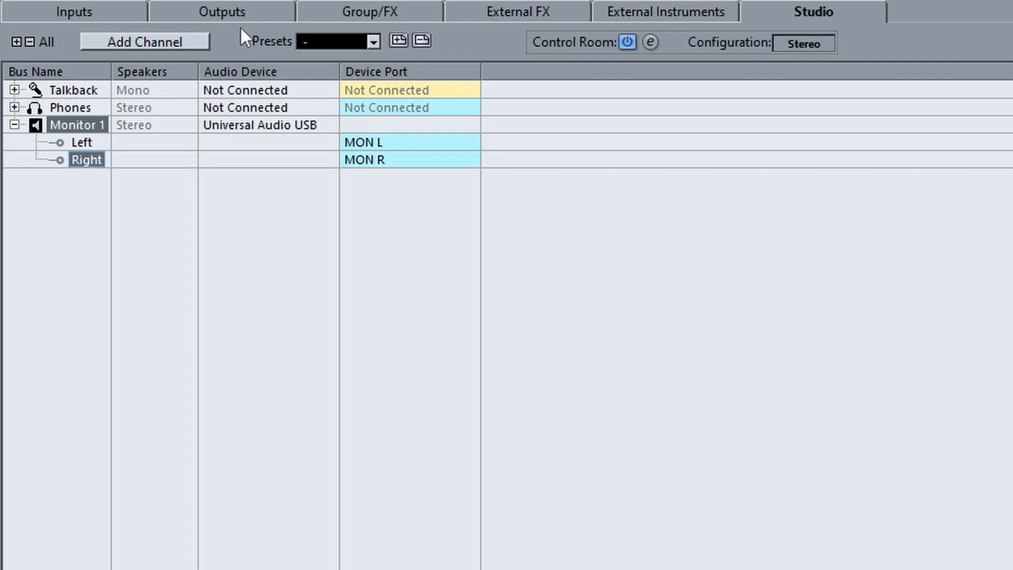
# Step: Compare the Stereo Out bus's connections and available device ports with the Studio channel assignments
pyautogui.click(248, 11)
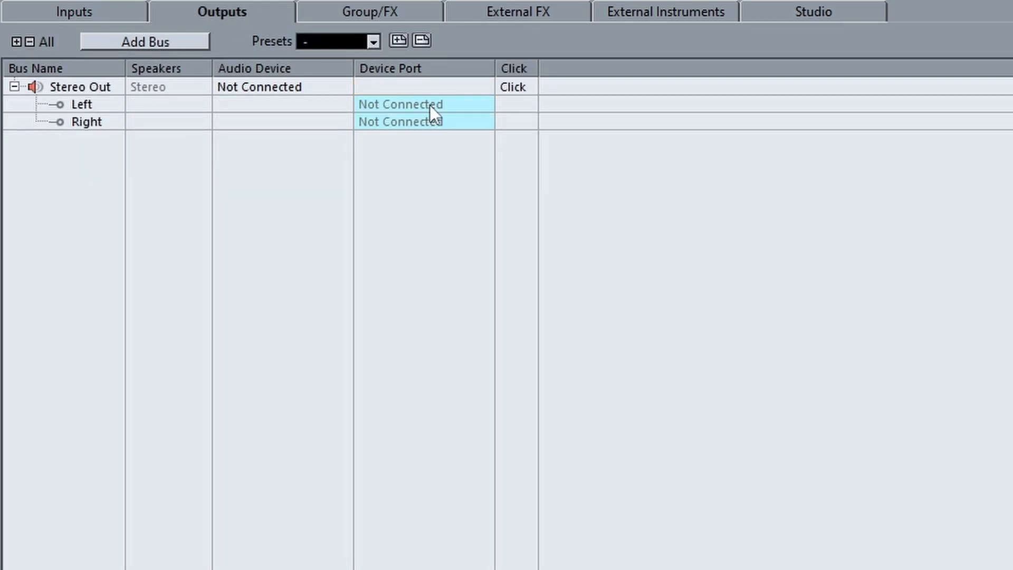
pyautogui.click(846, 12)
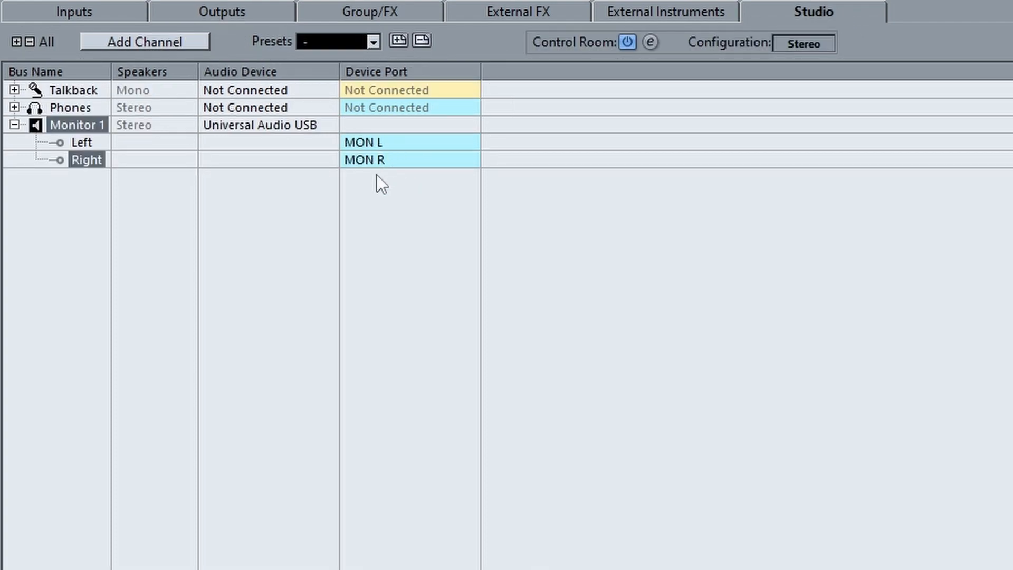
pyautogui.click(239, 12)
pyautogui.click(404, 104)
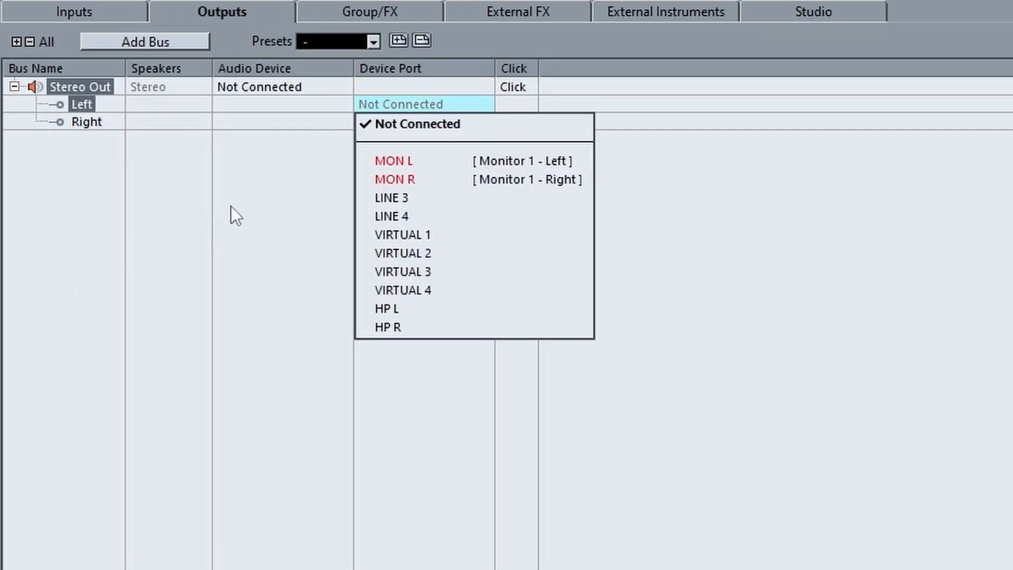
pyautogui.click(800, 10)
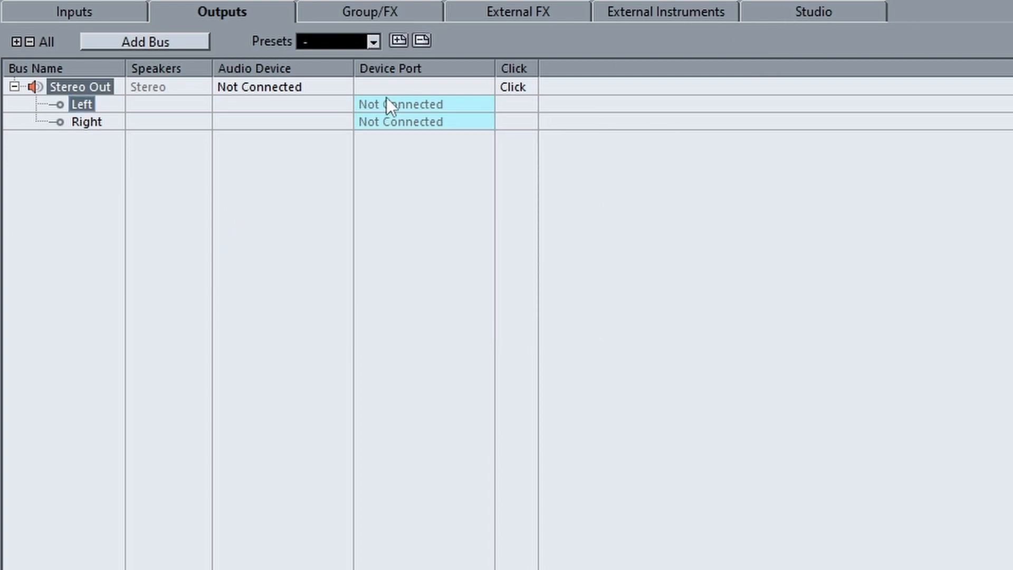
pyautogui.click(798, 16)
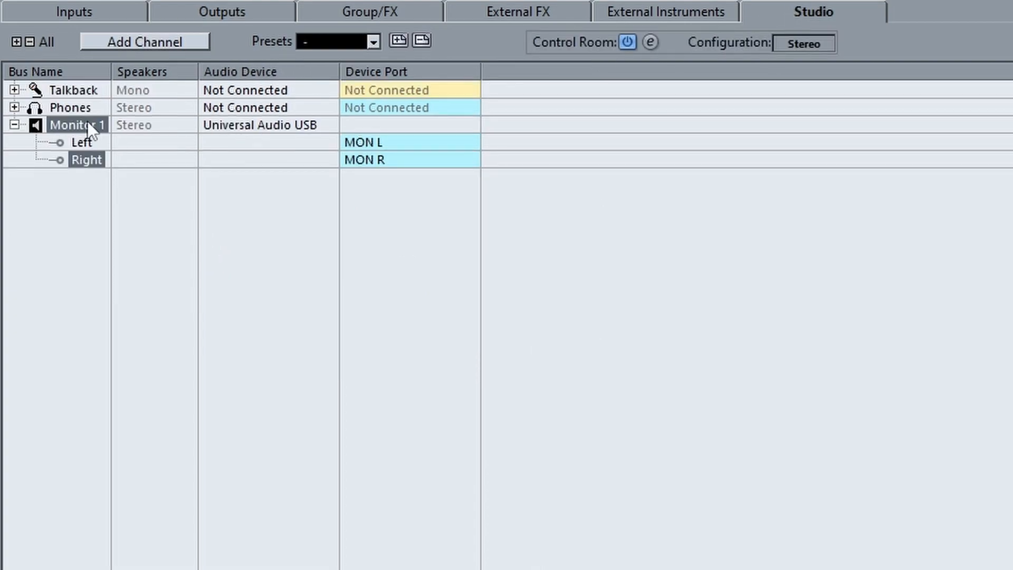
# Step: Connect the Phones channel's left side to HP L and its right side to HP R
pyautogui.click(15, 108)
pyautogui.click(441, 124)
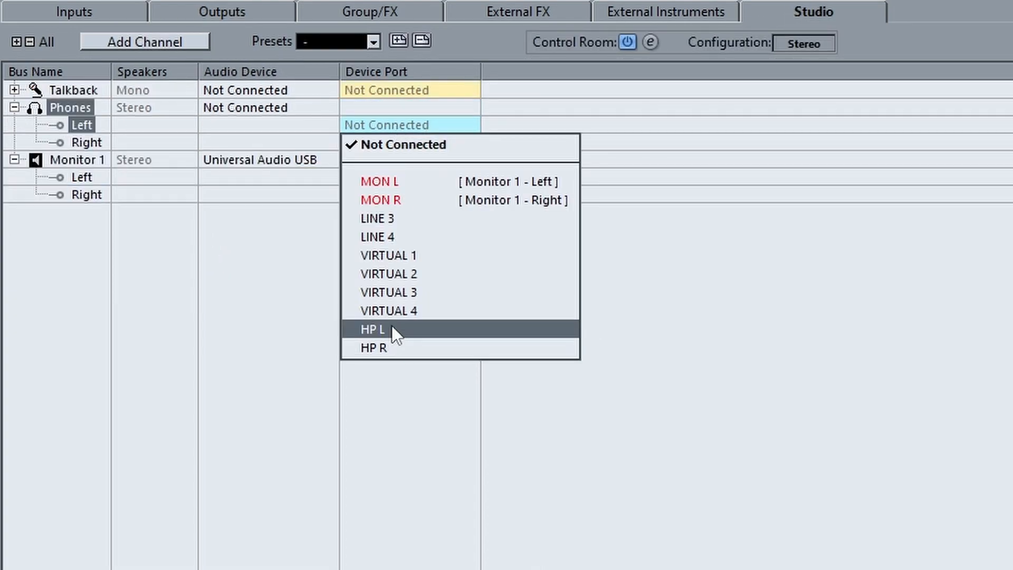
pyautogui.click(461, 328)
pyautogui.click(393, 147)
pyautogui.click(394, 364)
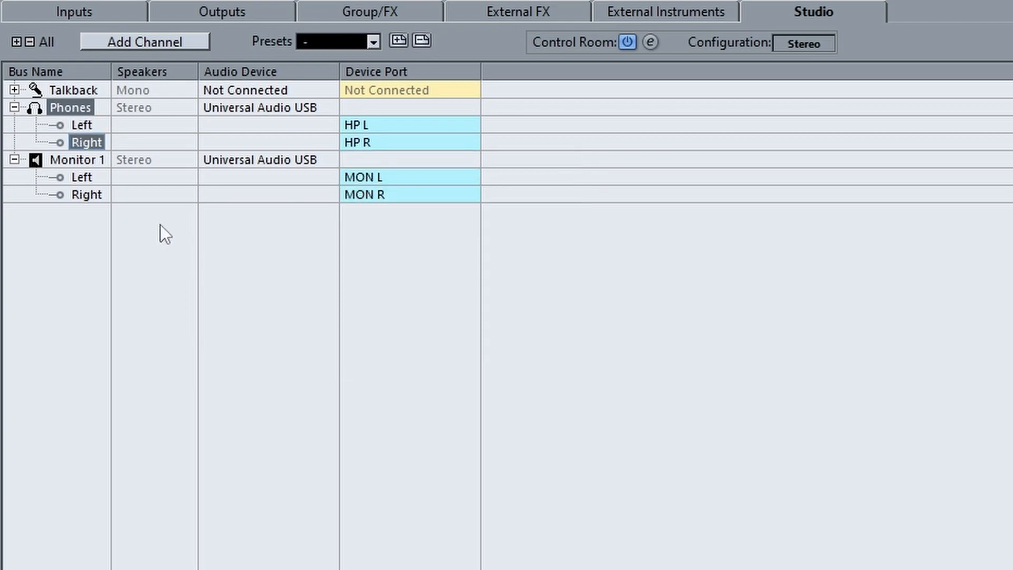
# Step: Connect the Stereo Out bus's left channel to LINE 3 and its right channel to LINE 4
pyautogui.click(241, 8)
pyautogui.click(417, 104)
pyautogui.click(414, 196)
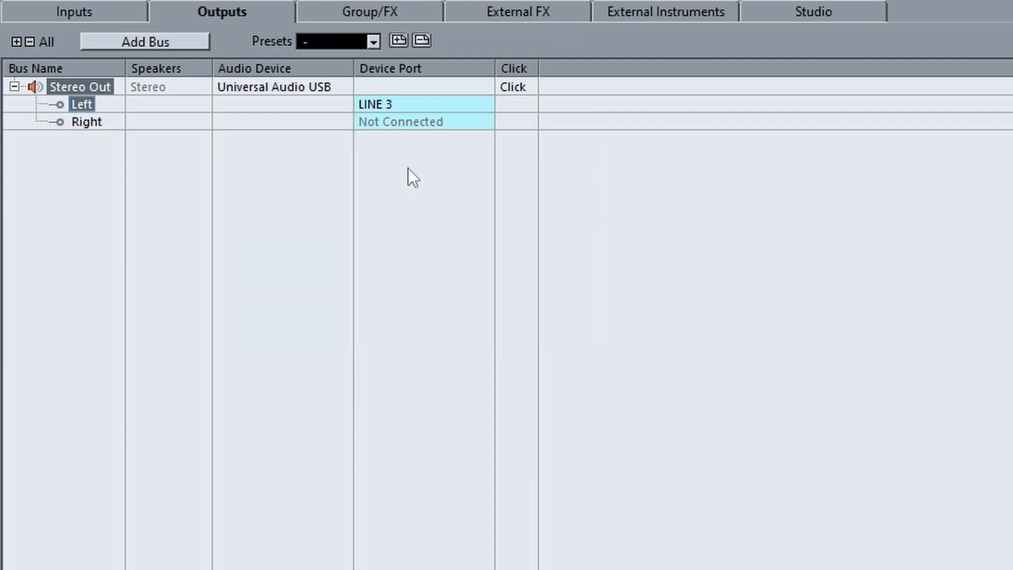
pyautogui.click(412, 121)
pyautogui.click(410, 230)
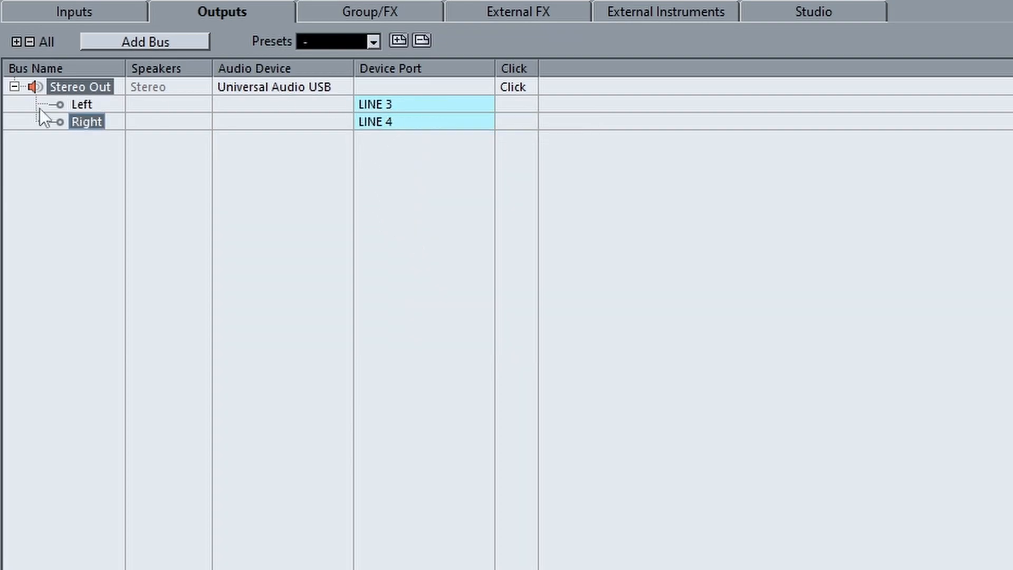
pyautogui.click(829, 12)
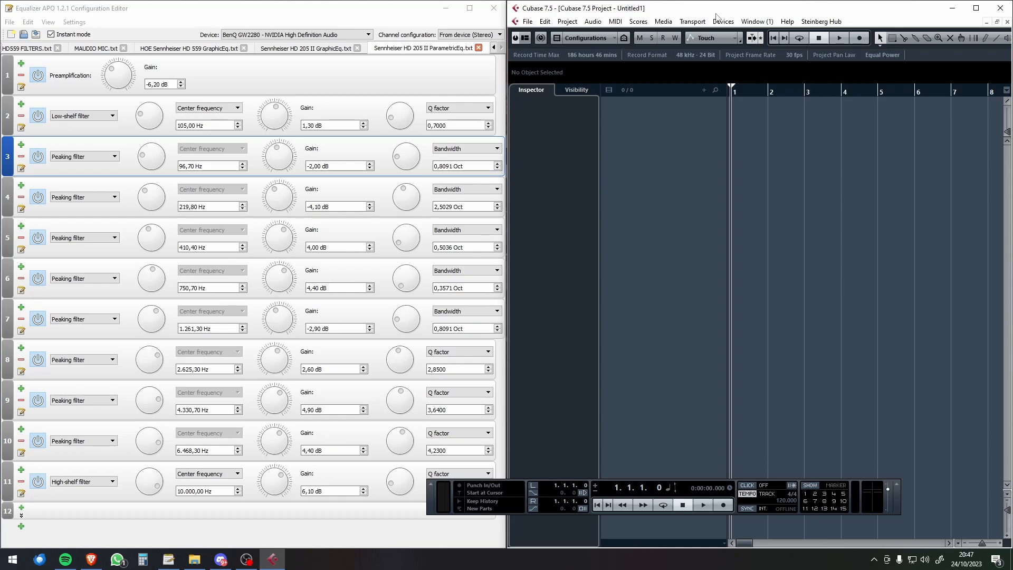
# Step: Open the MixConsole and show its Control Room/Meter section
pyautogui.press('F3')
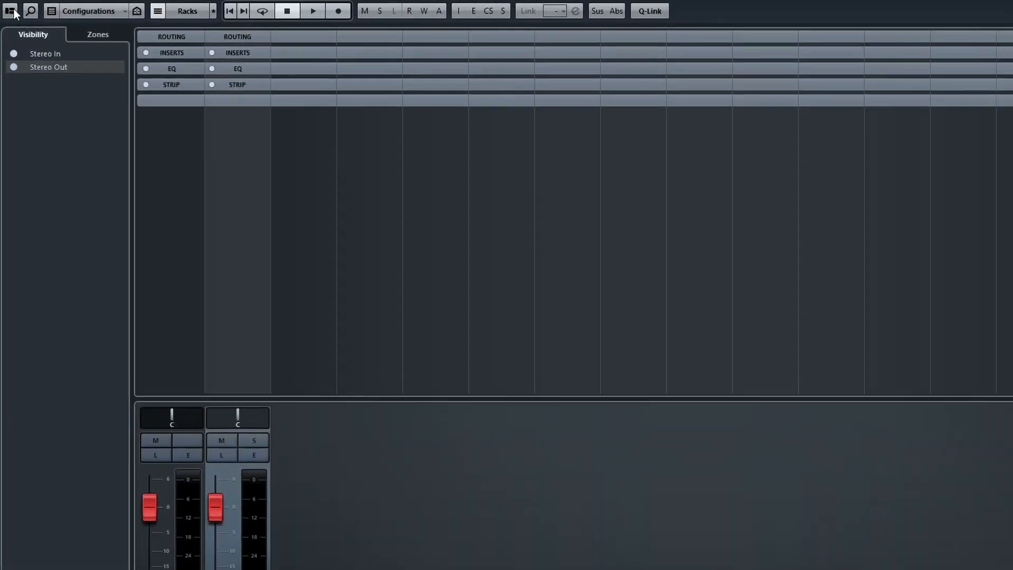
pyautogui.click(9, 10)
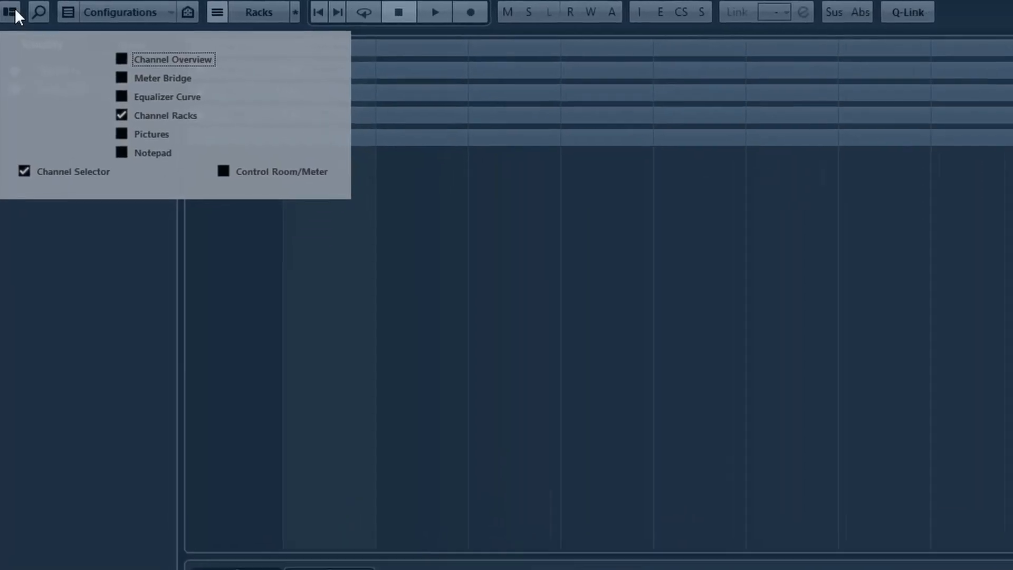
pyautogui.click(262, 201)
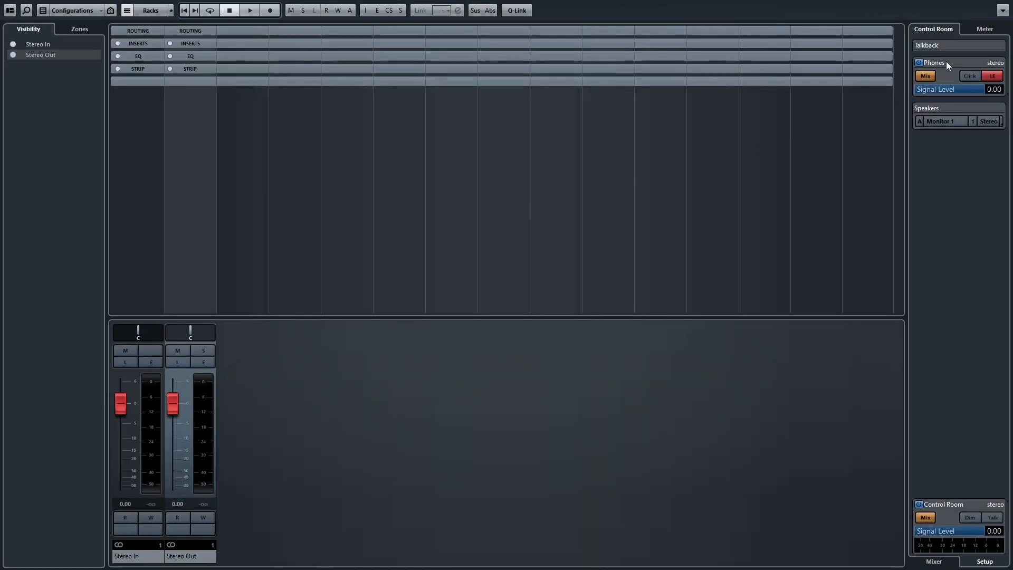
# Step: Examine the MixConsole's Master and Loudness meters and the Control Room's Mixer and Setup views
pyautogui.click(985, 29)
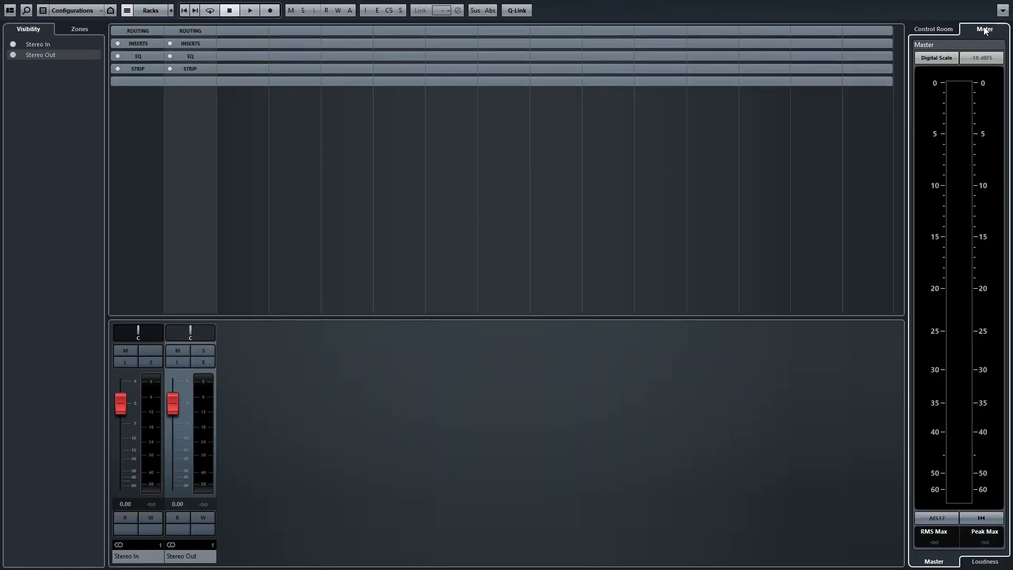
pyautogui.click(946, 28)
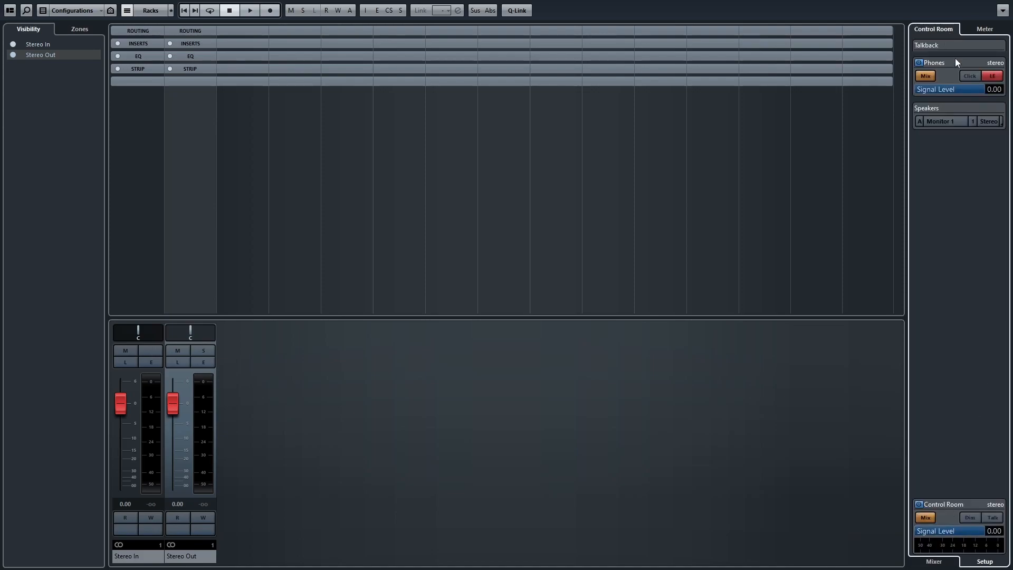
pyautogui.click(984, 29)
pyautogui.click(984, 562)
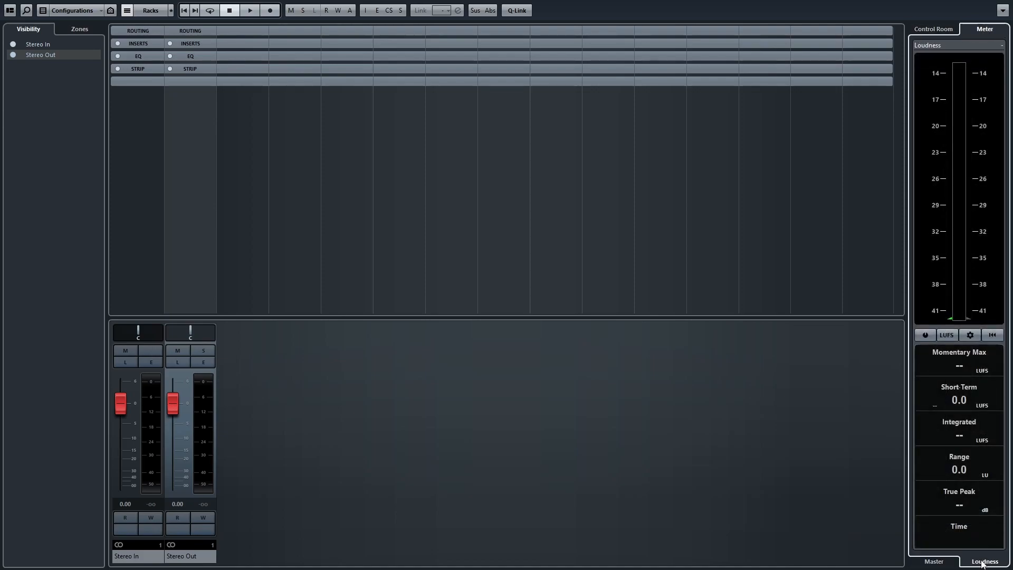
pyautogui.click(934, 561)
pyautogui.click(941, 30)
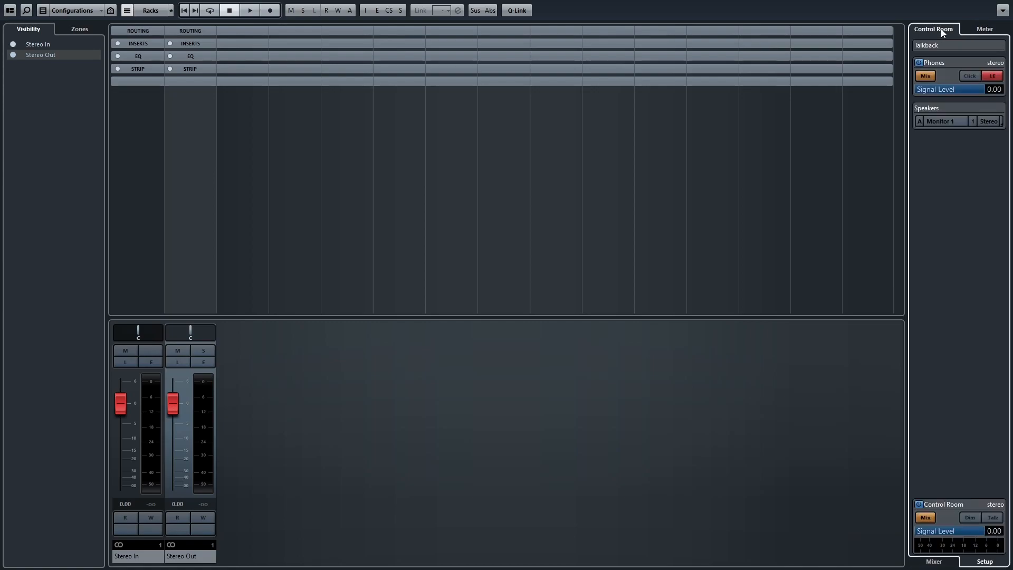
pyautogui.click(934, 562)
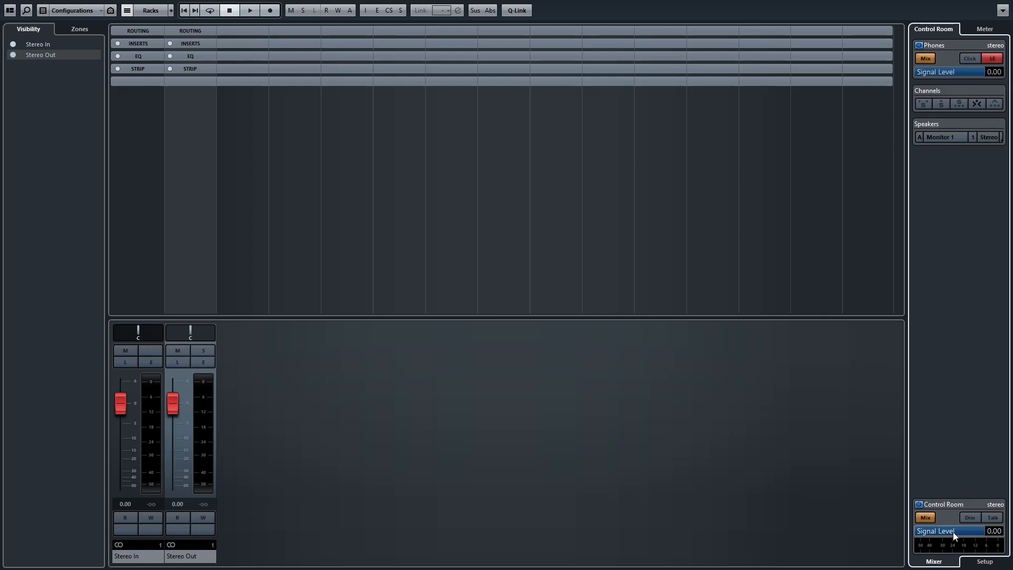
pyautogui.click(984, 561)
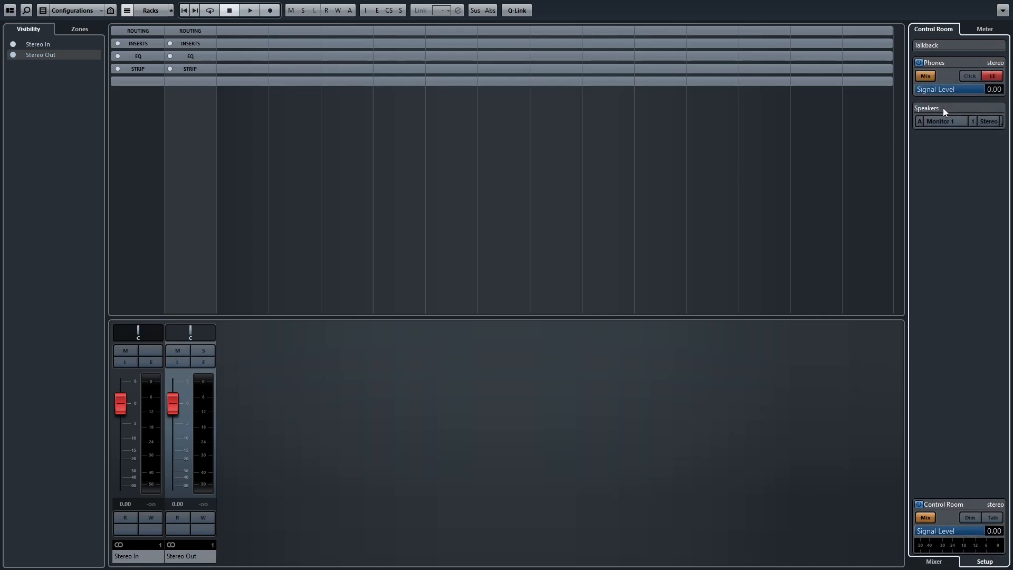
# Step: Show Monitor 1's insert slots and browse the EQ effects available for the first slot
pyautogui.click(912, 162)
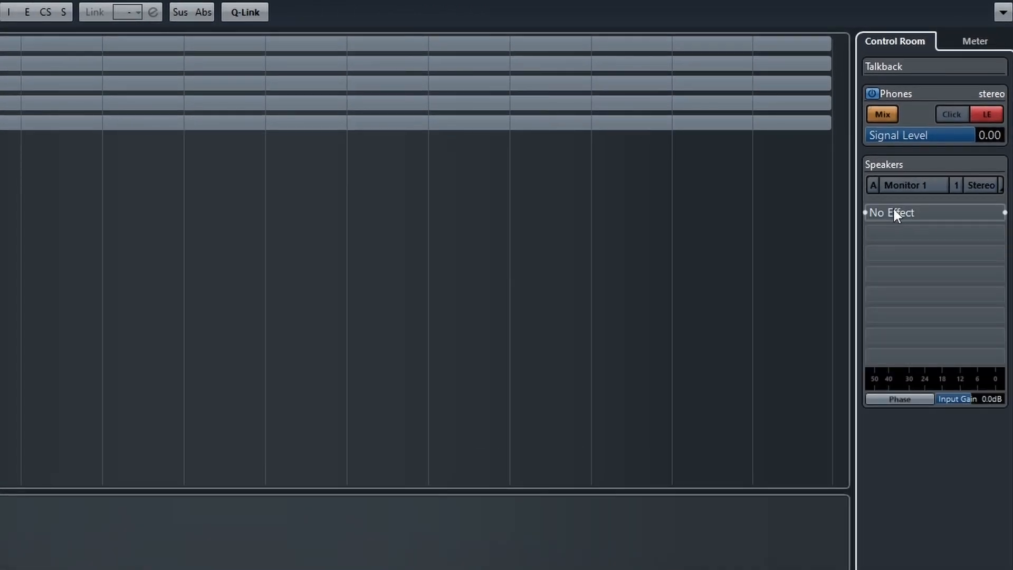
pyautogui.click(1004, 212)
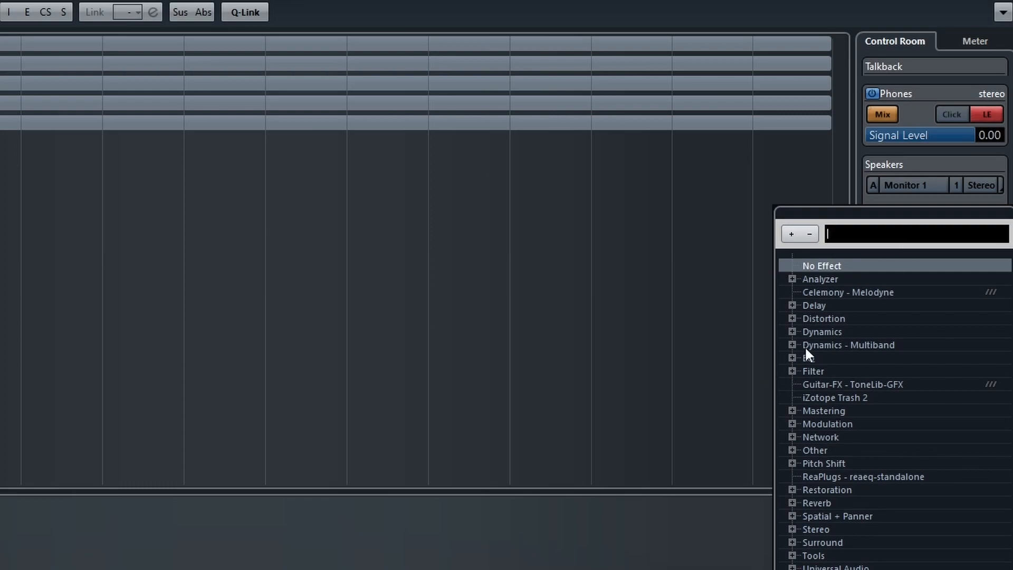
pyautogui.click(792, 358)
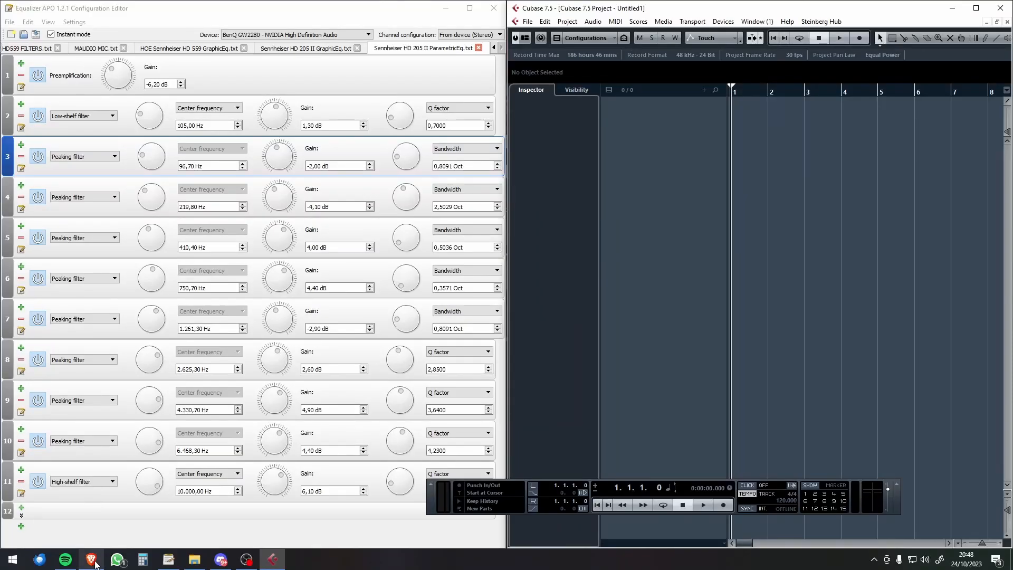
# Step: Switch to the Brave browser, search the web for "reaplugs" and open REAPER's ReaPlugs page
pyautogui.click(93, 558)
pyautogui.click(281, 26)
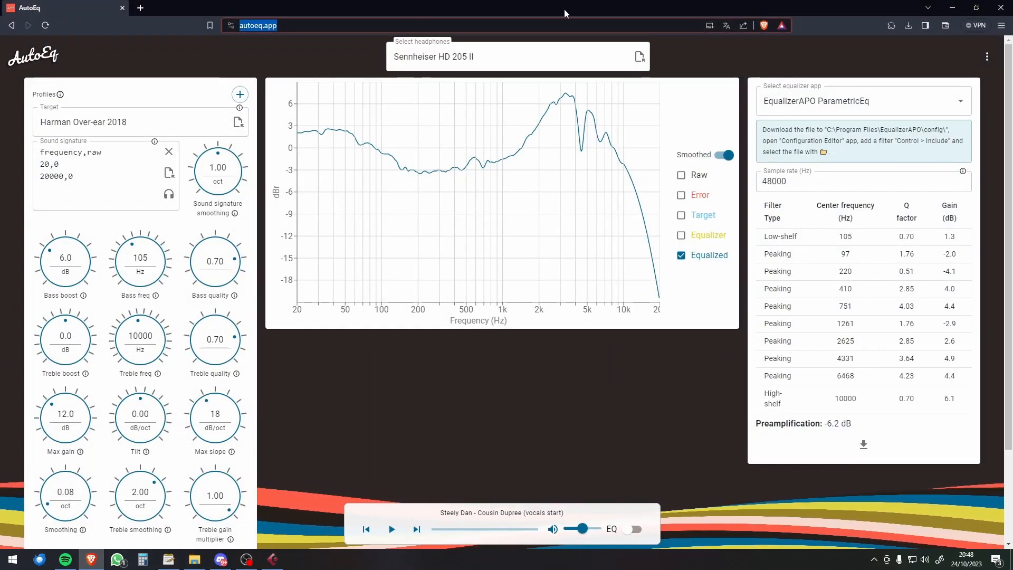
pyautogui.write('reaplugs')
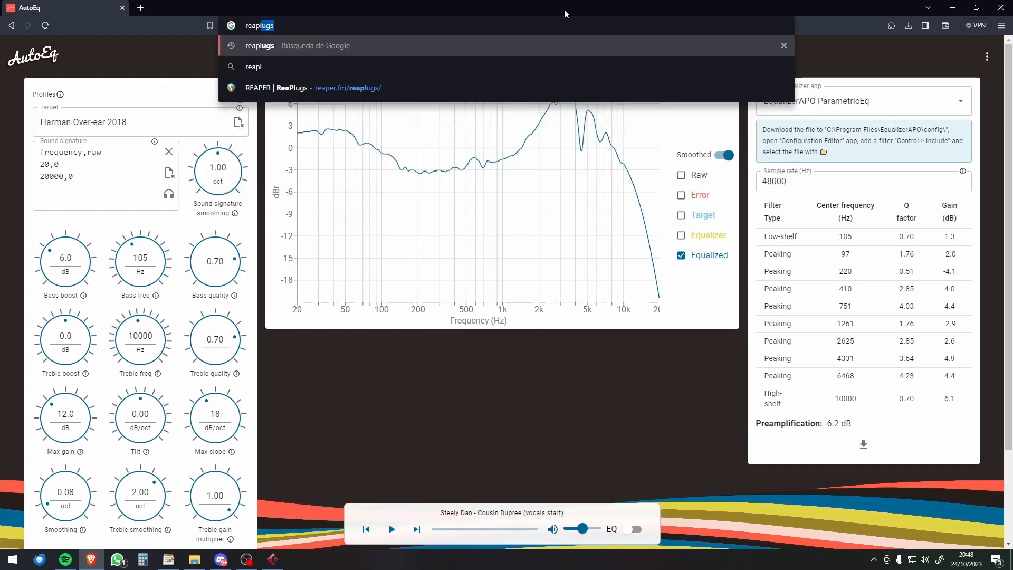
pyautogui.press('Return')
pyautogui.click(158, 180)
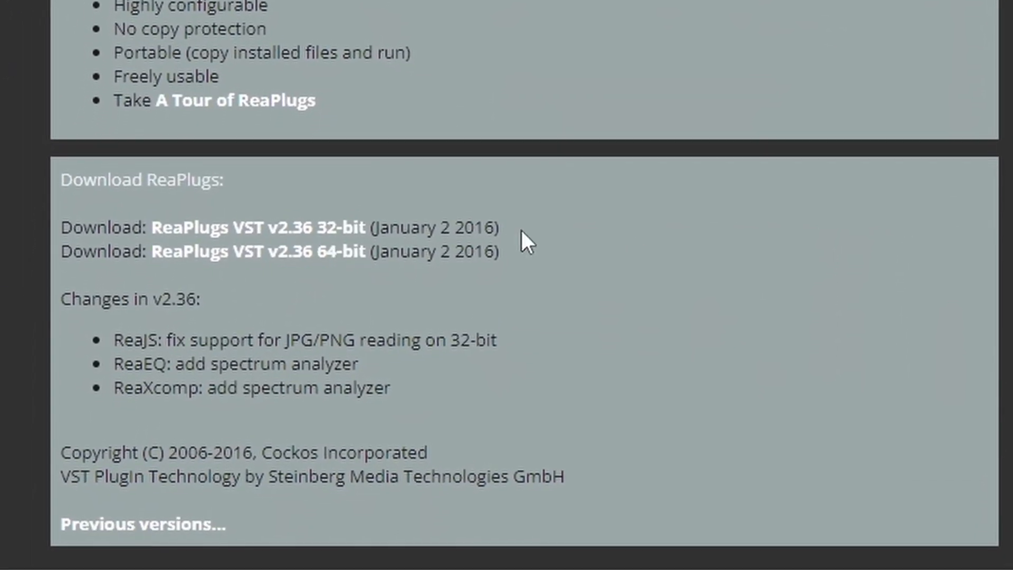
# Step: Examine the ReaPlugs page's descriptions of ReaComp, ReaXcomp, ReaDelay and ReaEQ
pyautogui.scroll(-4, 401, 267)
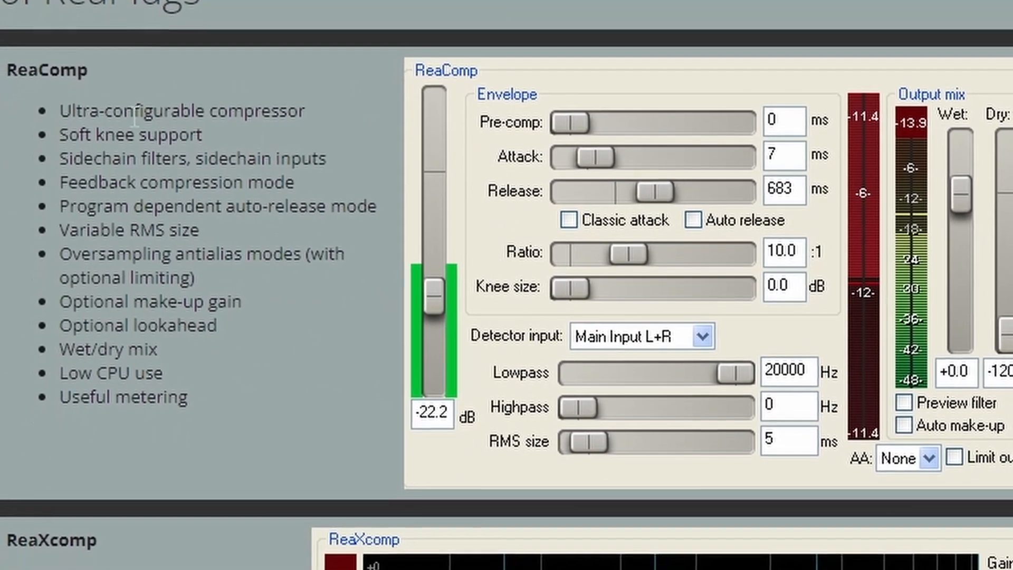
pyautogui.scroll(-5, 121, 464)
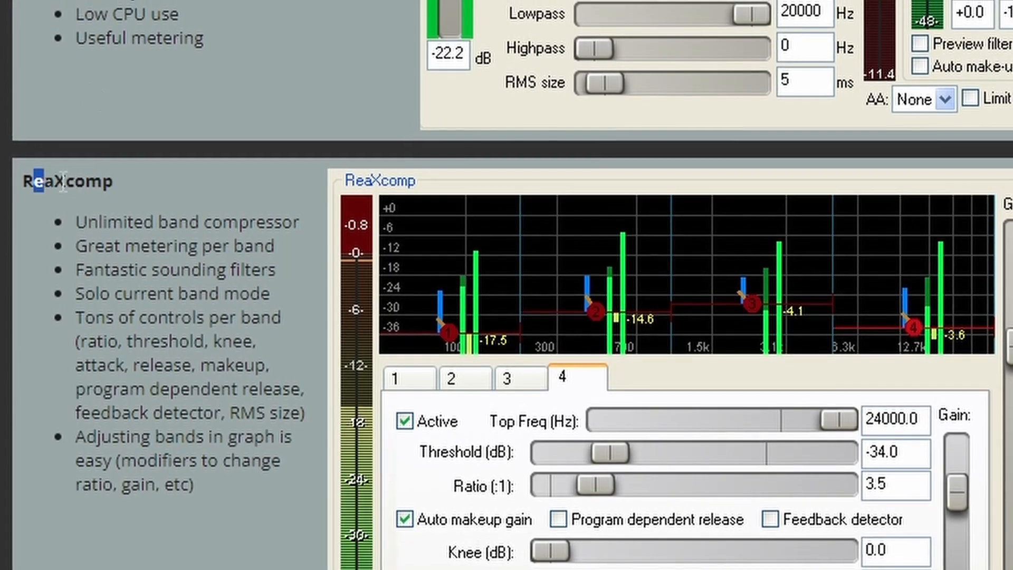
pyautogui.scroll(-10, 199, 162)
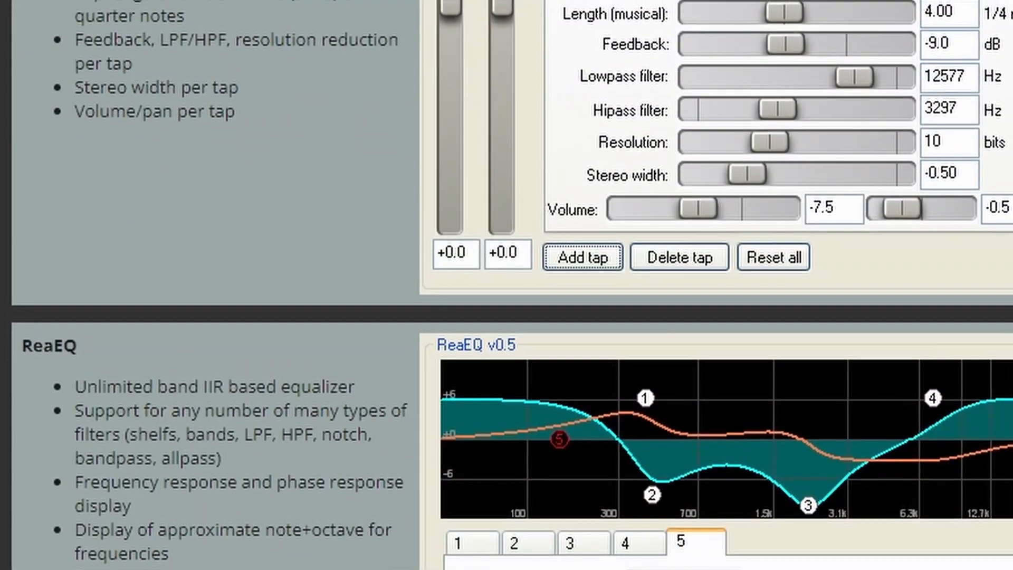
pyautogui.scroll(8, 448, 175)
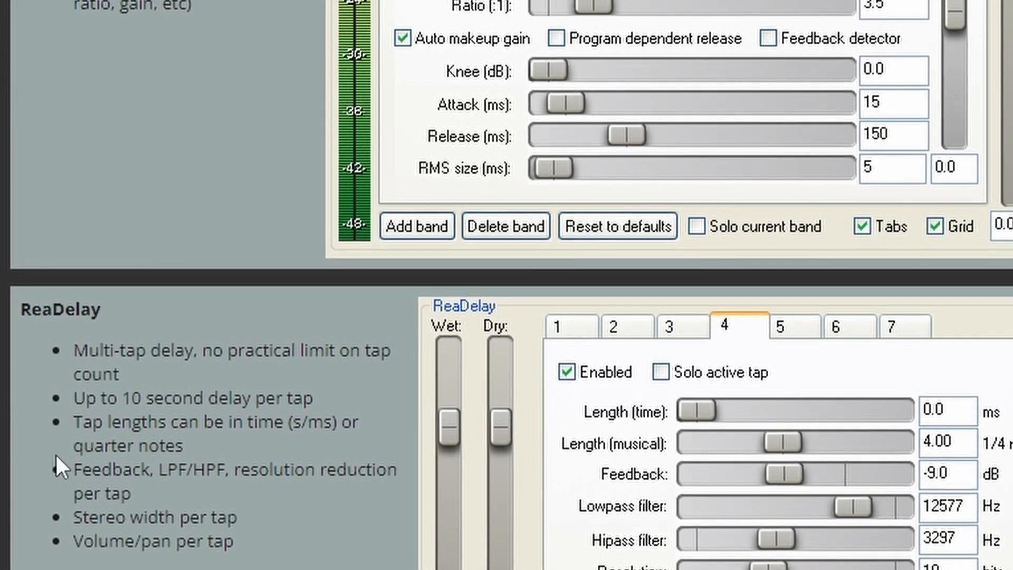
pyautogui.scroll(-3, 59, 464)
pyautogui.moveTo(18, 48); pyautogui.dragTo(30, 47)
pyautogui.doubleClick(48, 524)
pyautogui.scroll(-5, 58, 369)
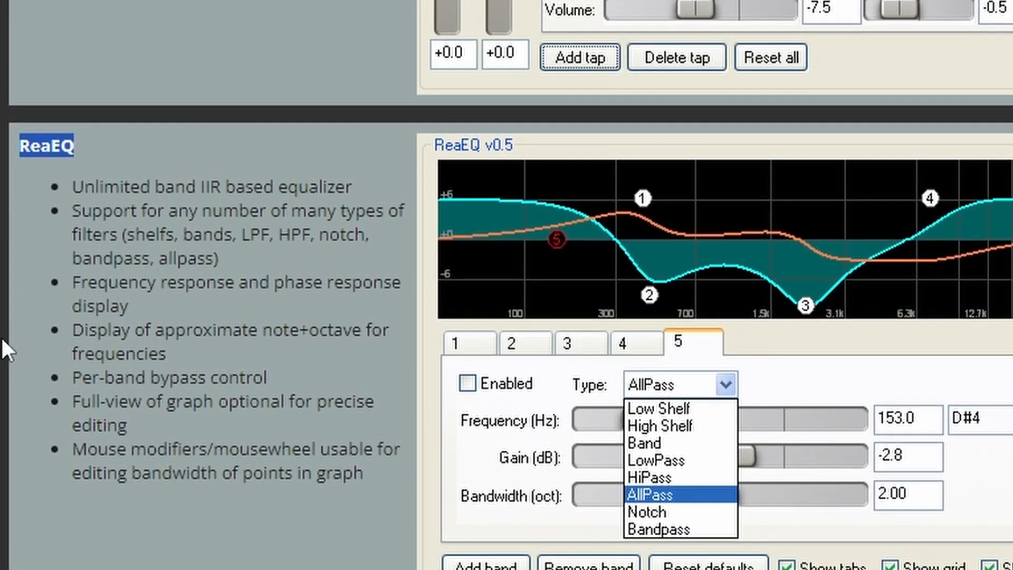
# Step: Look through the ReaFIR, ReaGate, ReaStream and ReaJS descriptions and return to the ReaEQ entry
pyautogui.scroll(-8, 506, 285)
pyautogui.moveTo(79, 5); pyautogui.dragTo(5, 5)
pyautogui.click(67, 7)
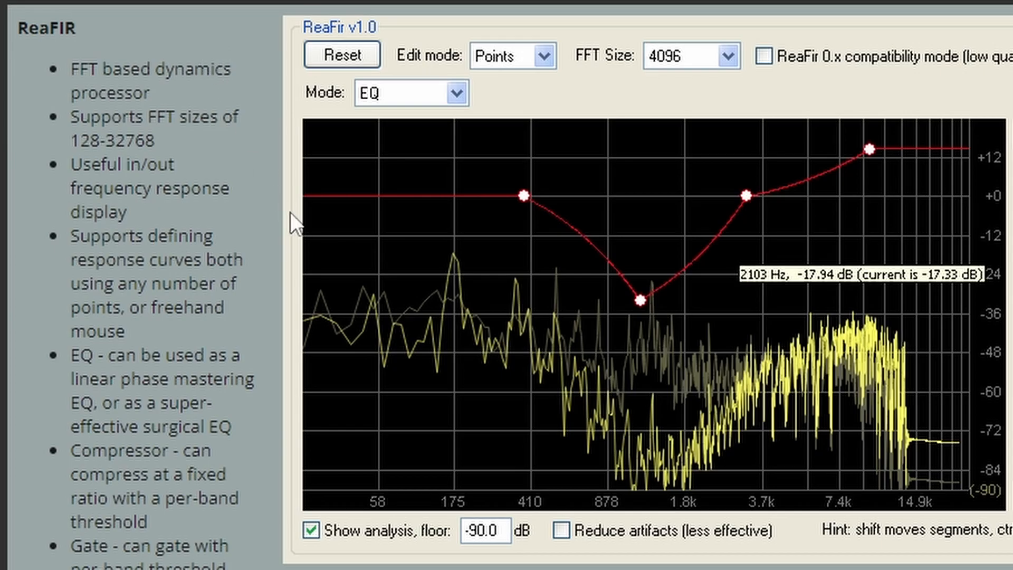
pyautogui.scroll(-7, 291, 211)
pyautogui.scroll(-5, 297, 217)
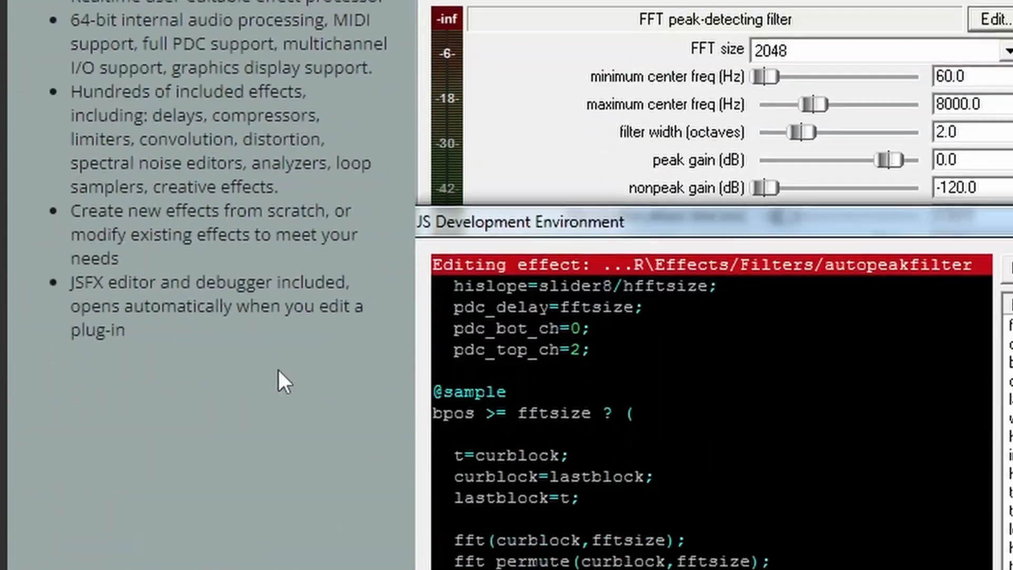
pyautogui.scroll(-10, 277, 368)
pyautogui.scroll(15, 468, 338)
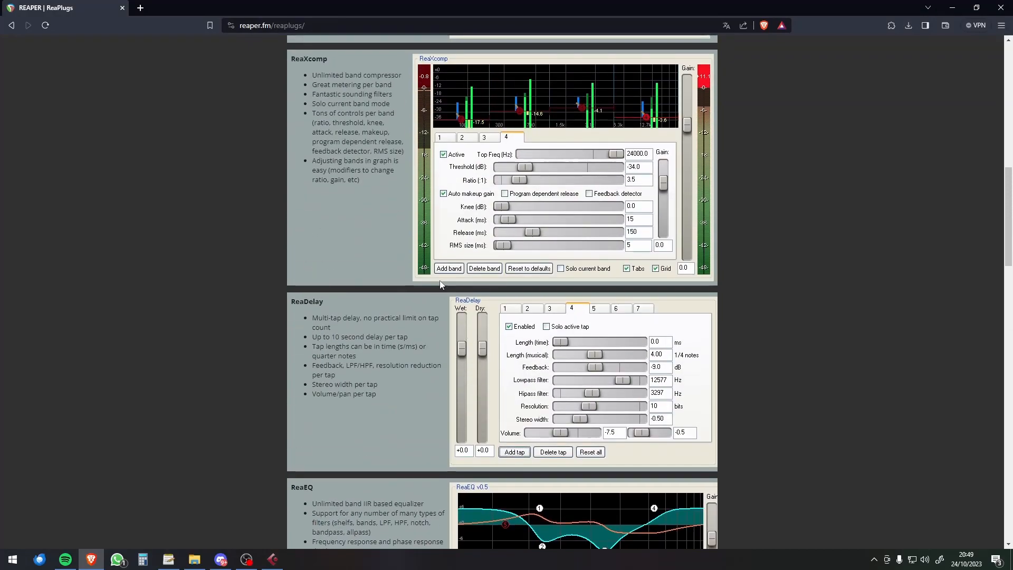
pyautogui.scroll(-5, 442, 285)
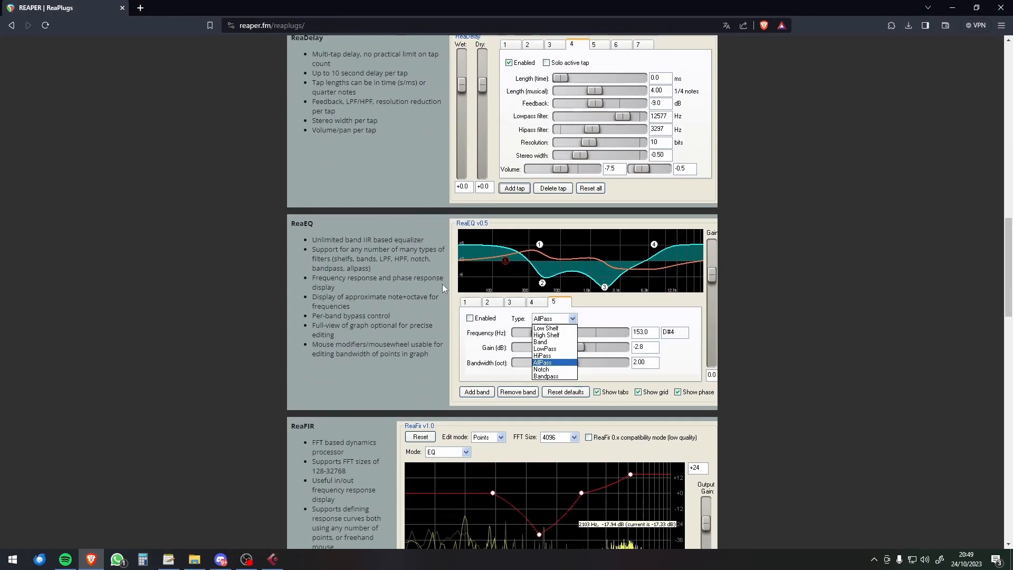
pyautogui.moveTo(316, 224); pyautogui.dragTo(291, 227)
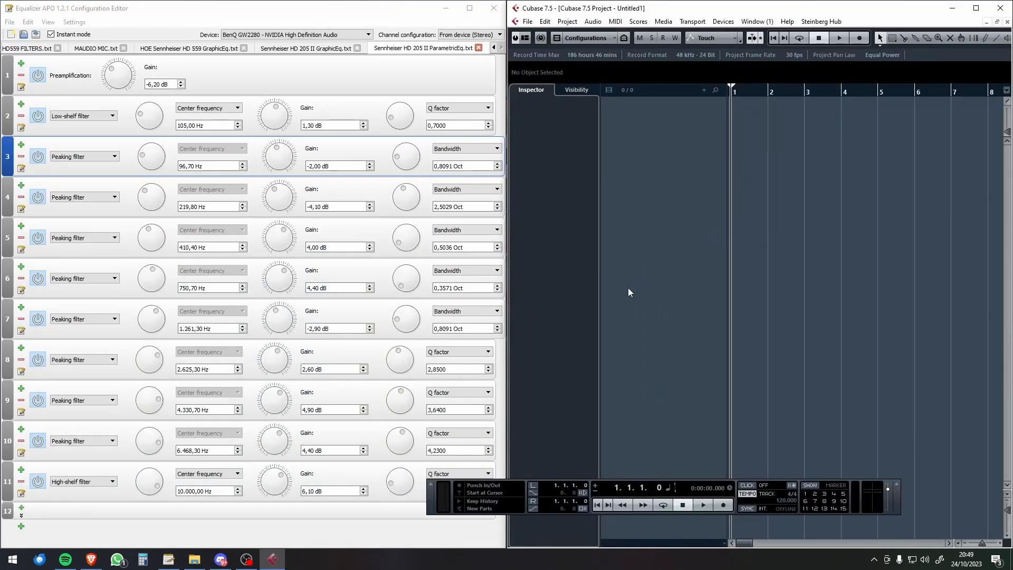
# Step: In Cubase's MixConsole, insert reaeq-standalone in Monitor 1's first Control Room insert slot and close its editor
pyautogui.press('F3')
pyautogui.click(933, 111)
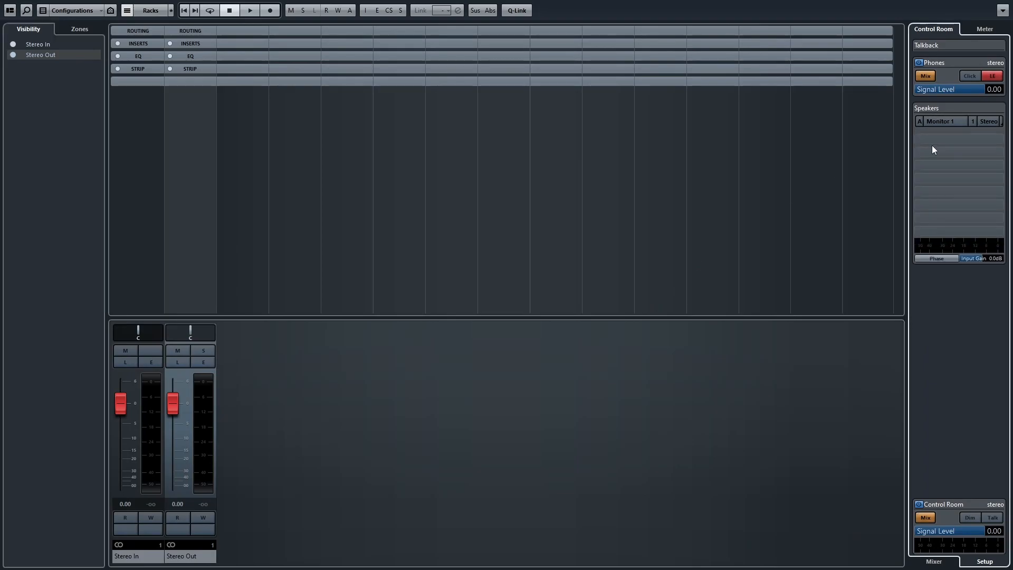
pyautogui.click(1003, 139)
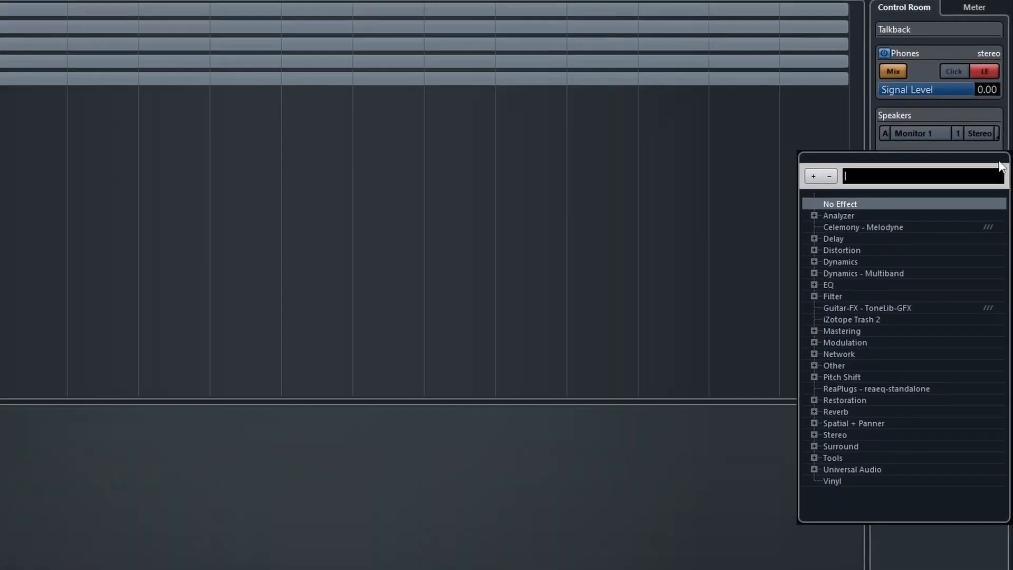
pyautogui.write('reaeq')
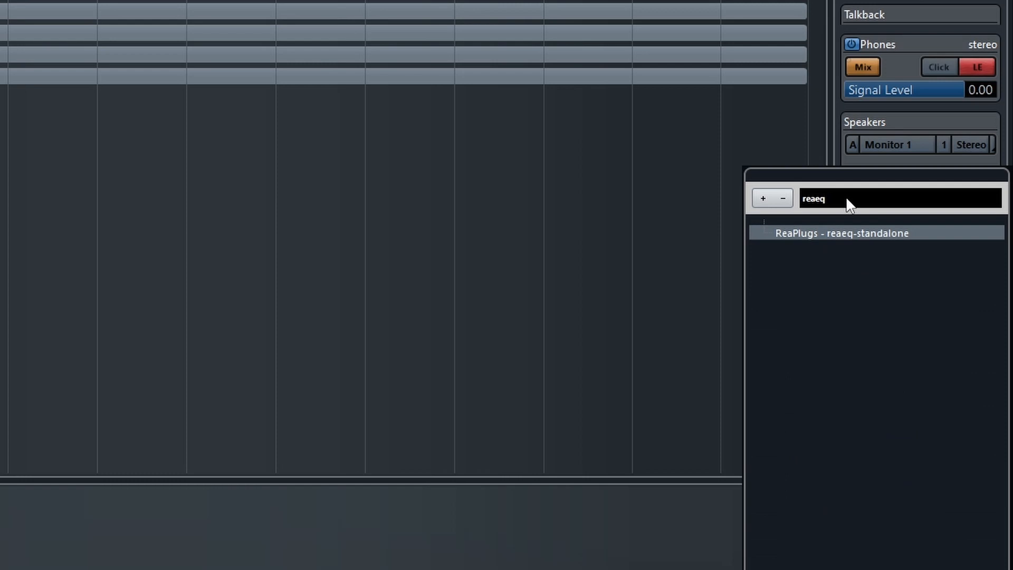
pyautogui.click(827, 234)
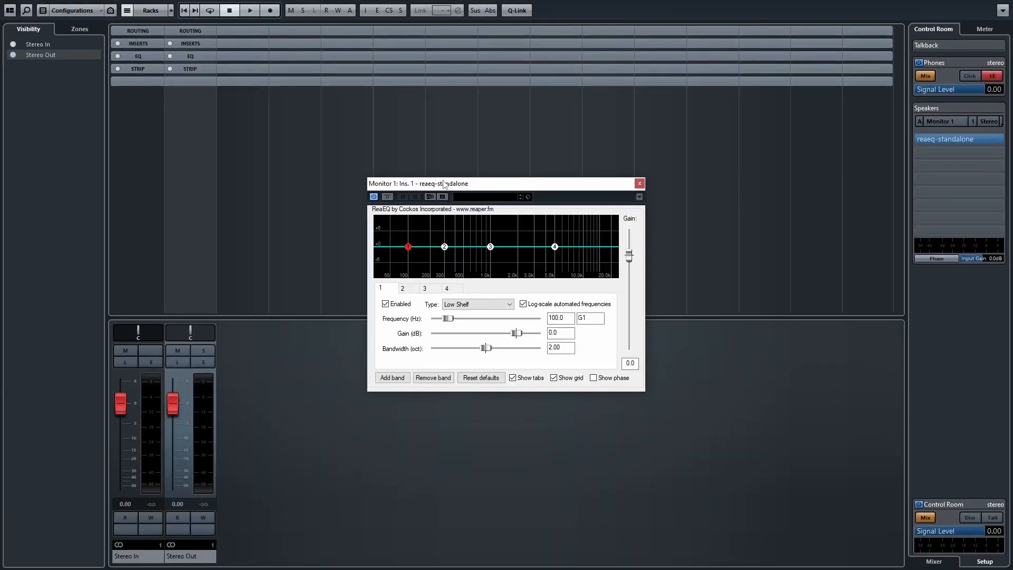
pyautogui.moveTo(445, 184); pyautogui.dragTo(539, 141)
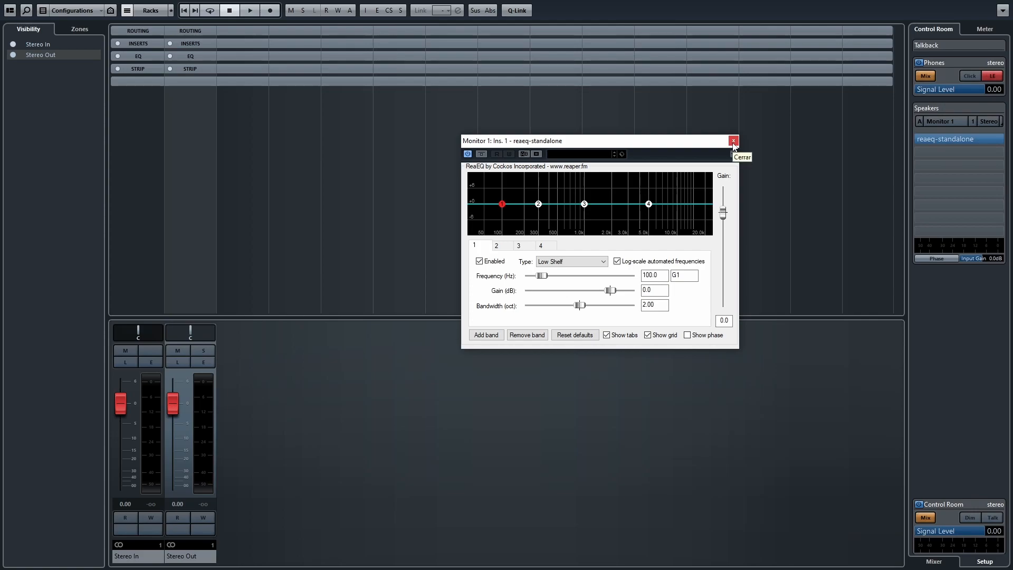
pyautogui.click(733, 141)
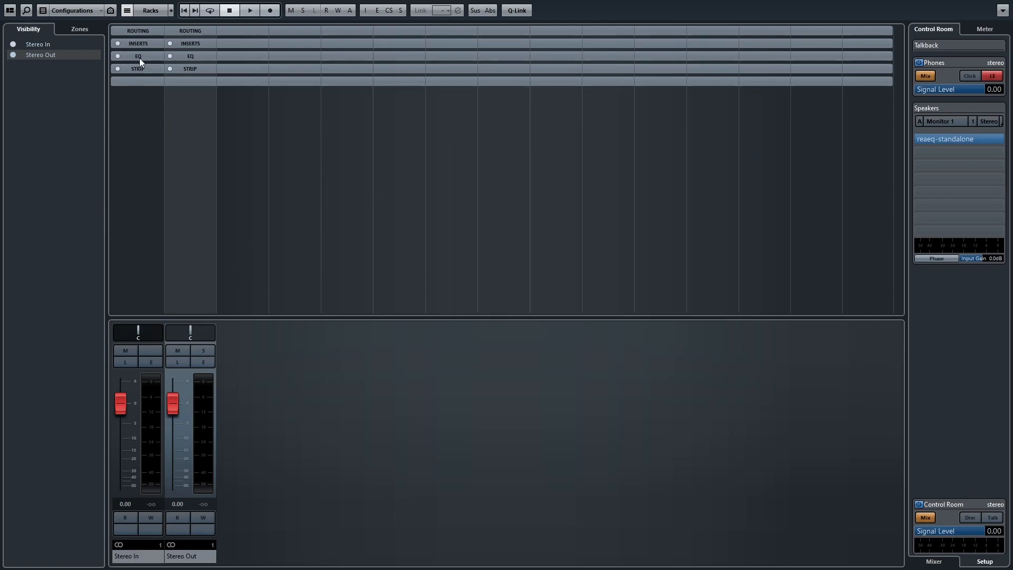
# Step: Expand the channels' Inserts rack and view the effects available for the Stereo In channel's first slot
pyautogui.click(138, 43)
pyautogui.click(163, 56)
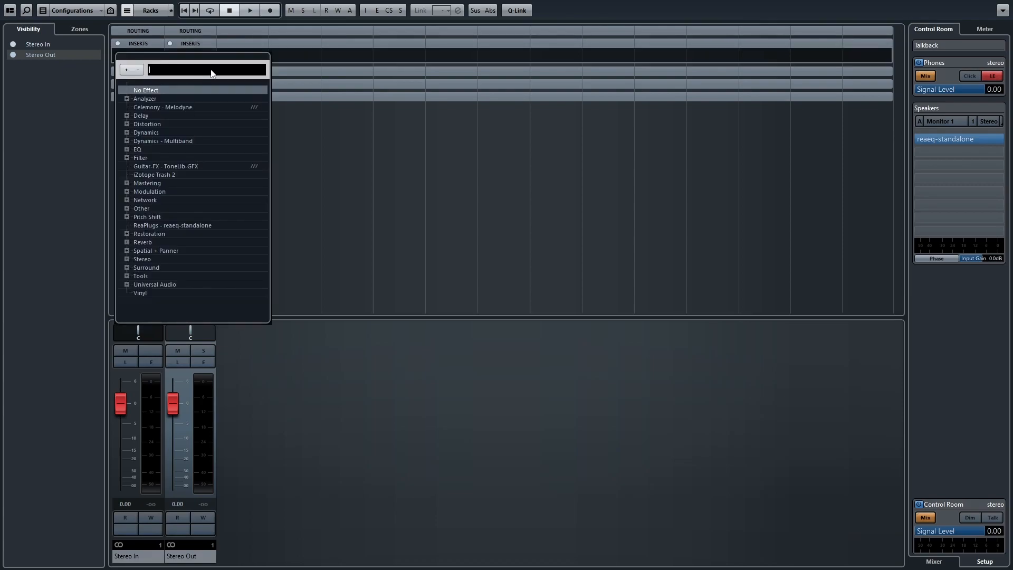
pyautogui.click(446, 224)
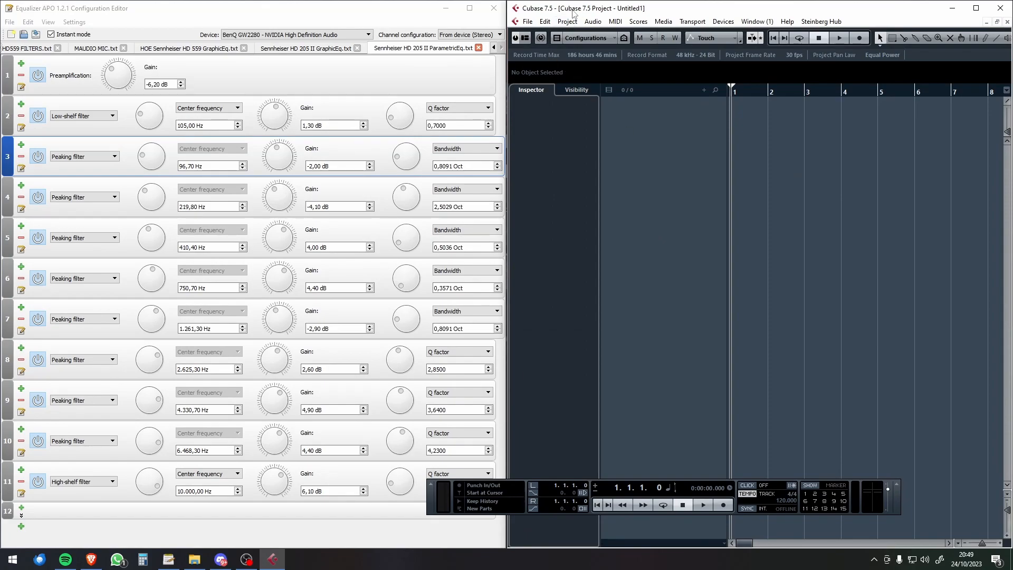
# Step: Switch to the Brave browser and go back from the ReaPlugs page to the AutoEq page
pyautogui.click(91, 559)
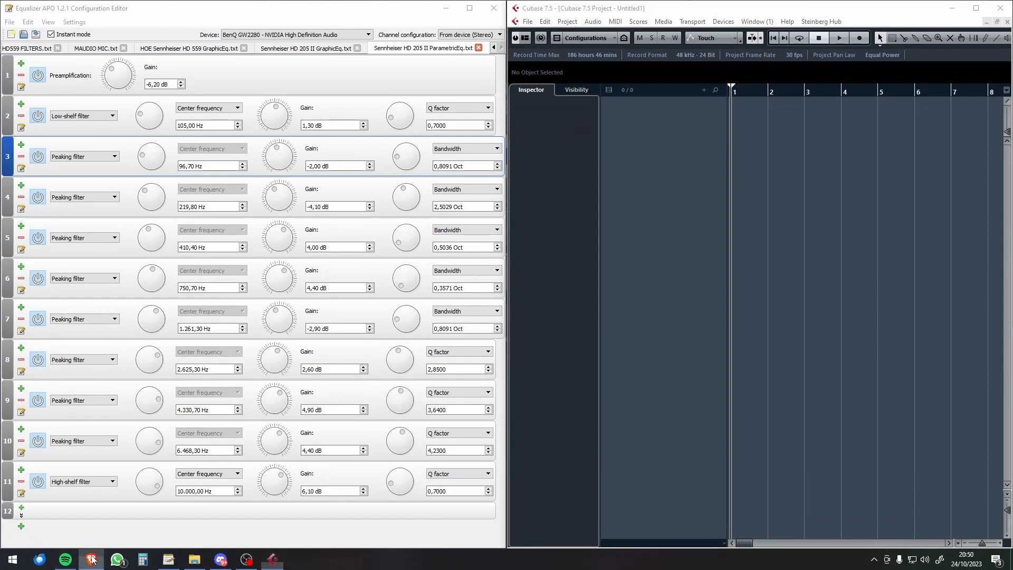
pyautogui.rightClick(12, 27)
pyautogui.click(42, 56)
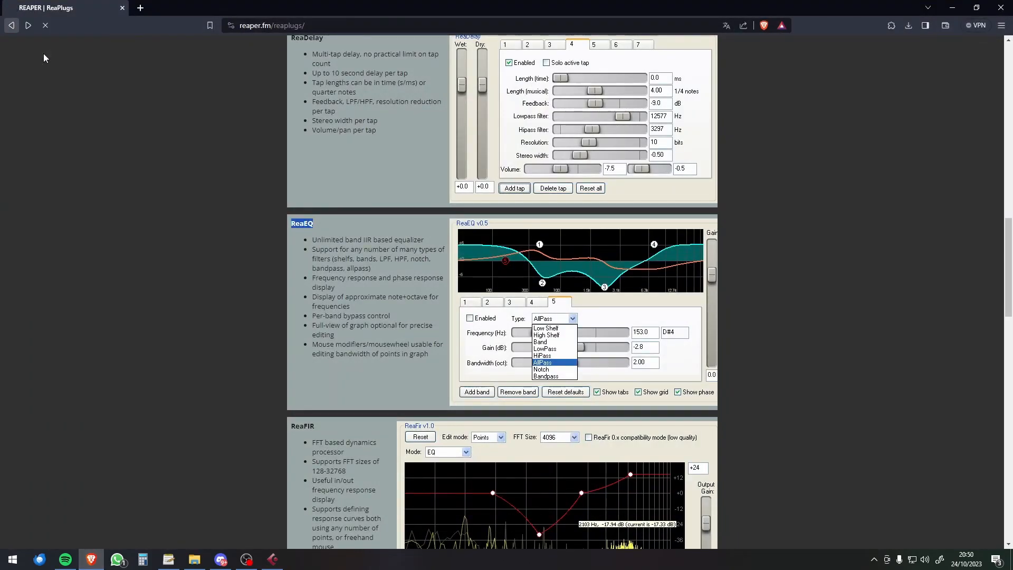